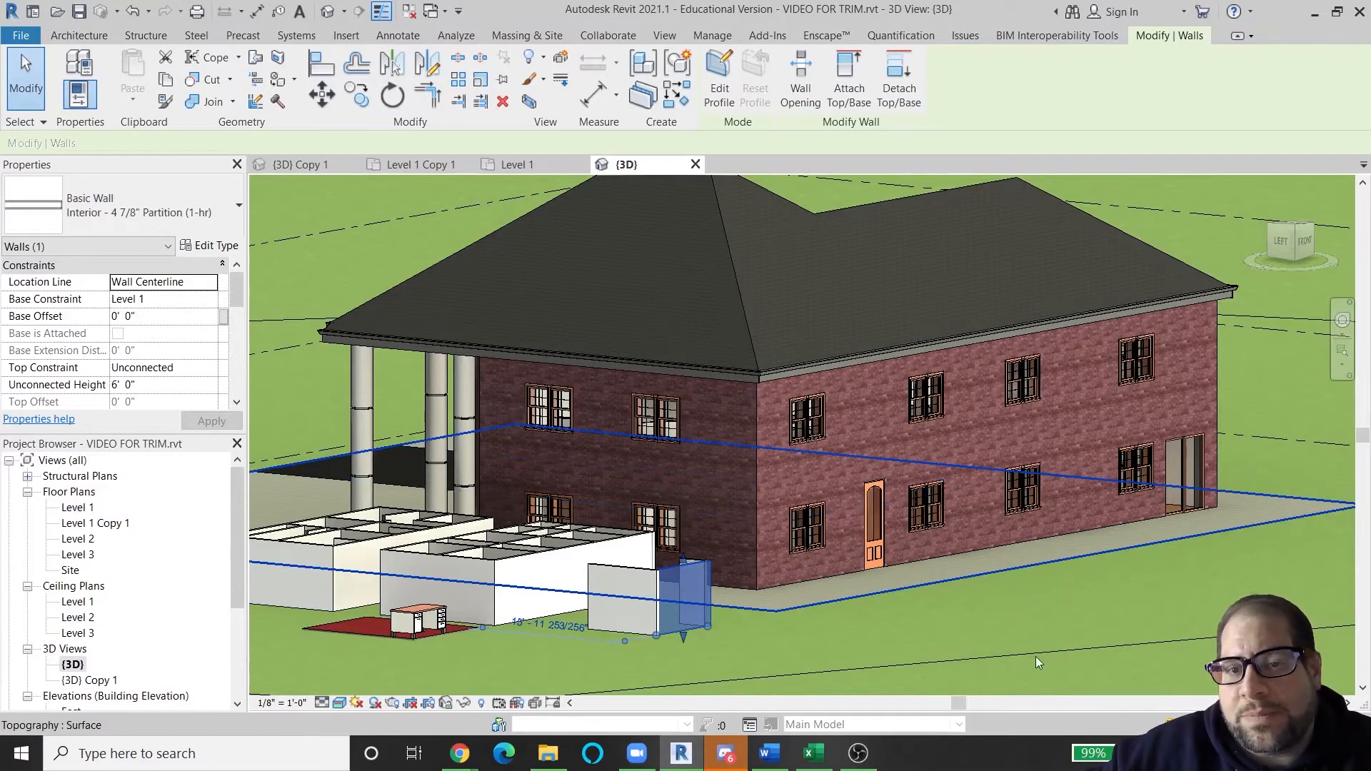
Step: Open the Level 1 Copy 1 floor plan and find the separate three-wall U-shaped layout below the room grids
double_click(113, 524)
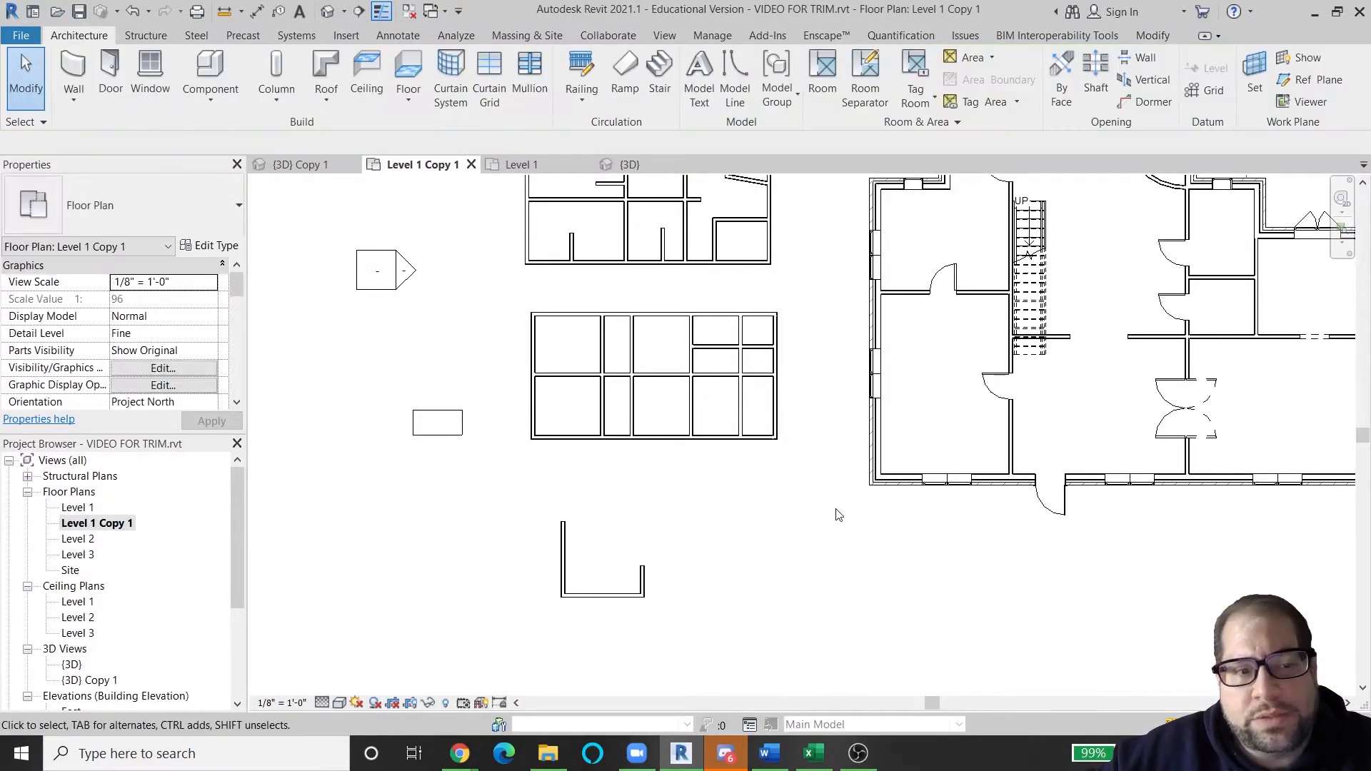
scroll(839, 516, "down", 3)
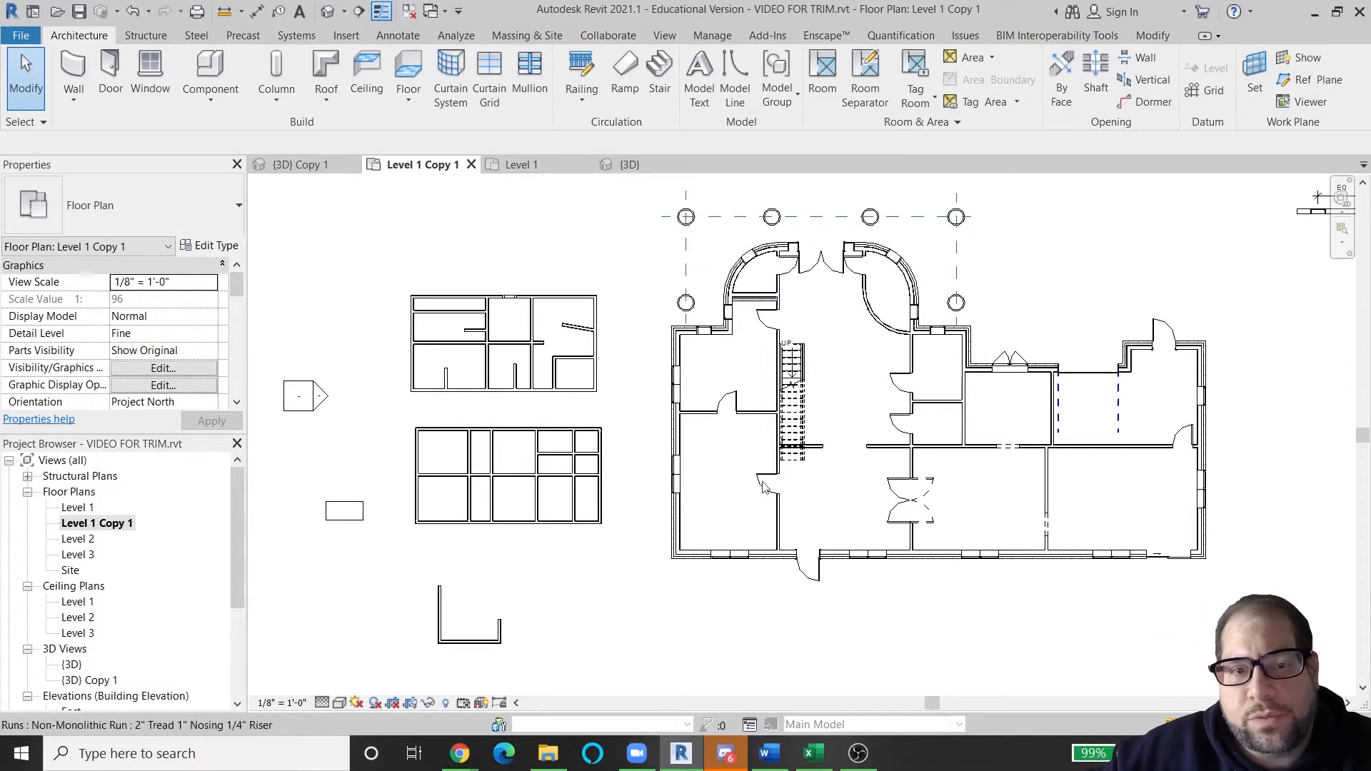
scroll(496, 502, "up", 1)
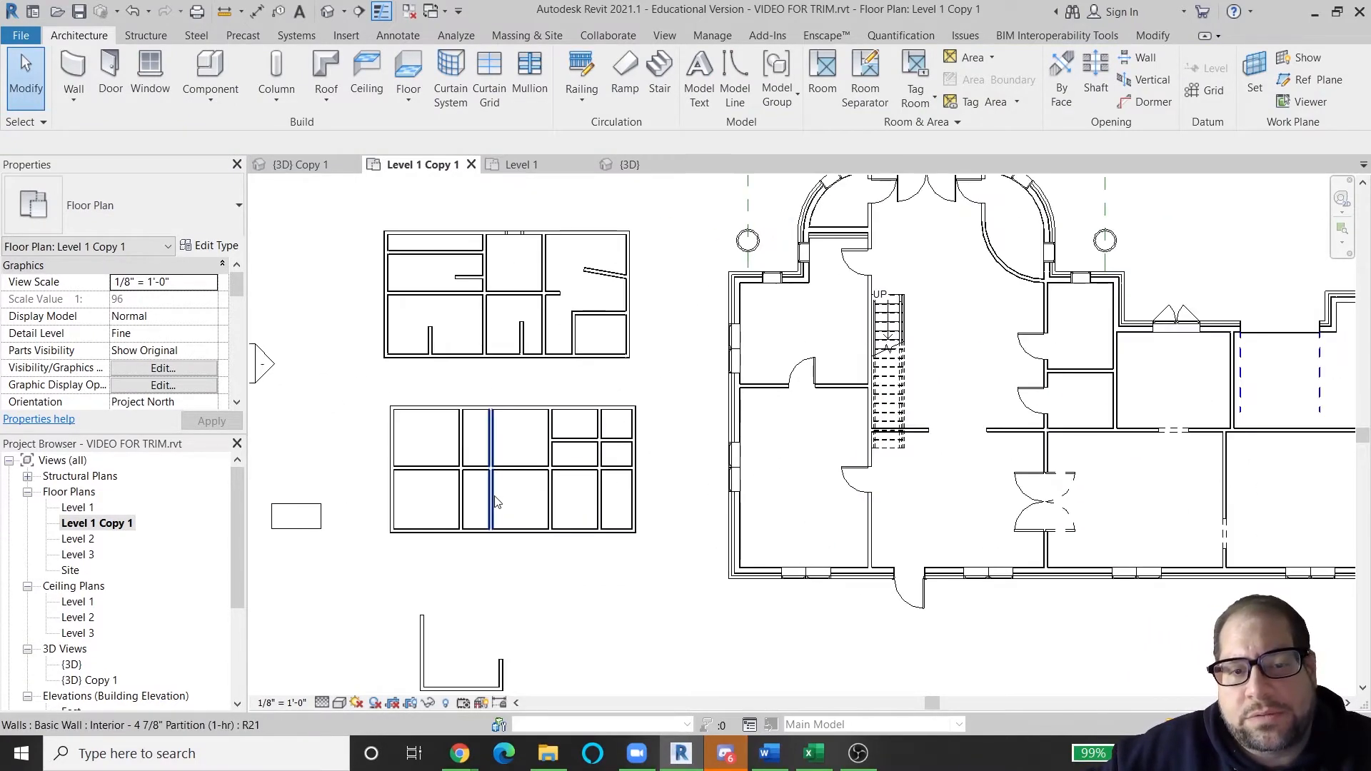
scroll(521, 428, "up", 2)
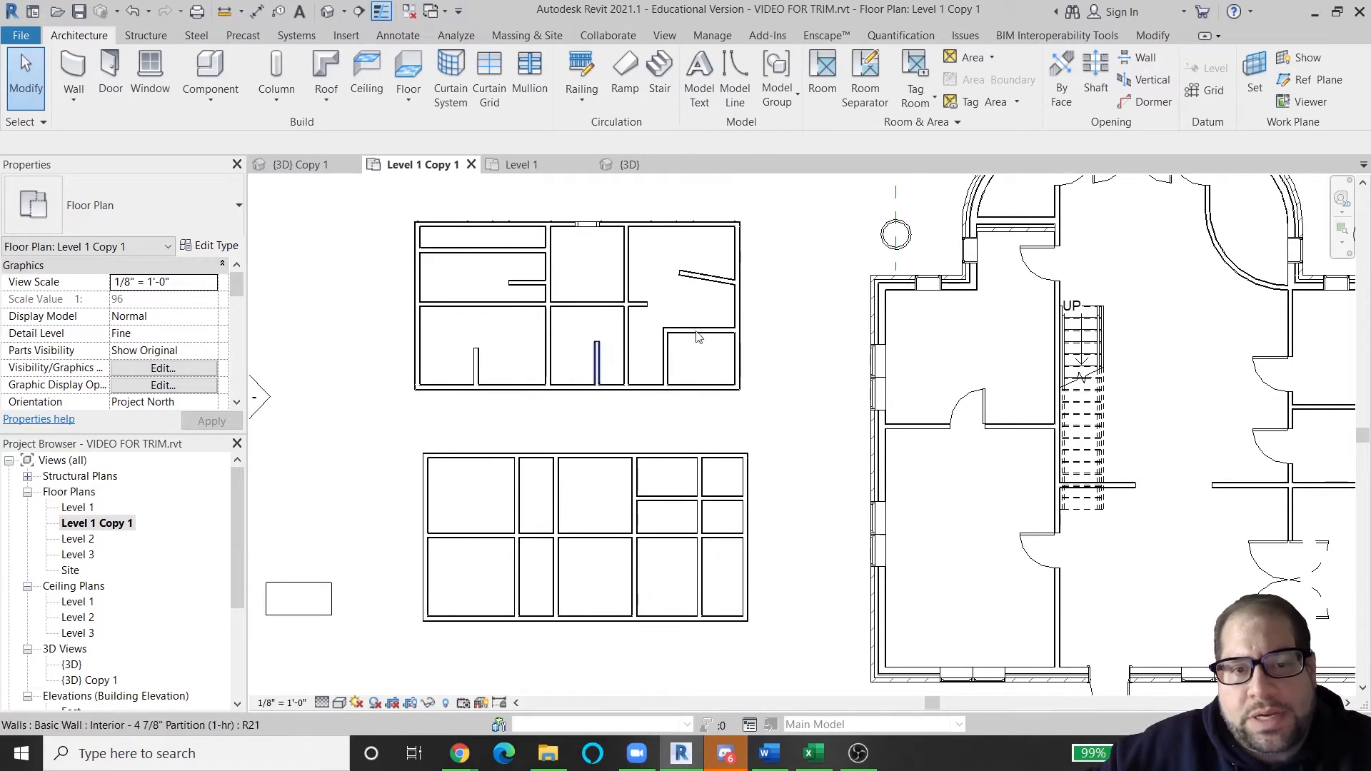
middle_click_drag(628, 581, 636, 331)
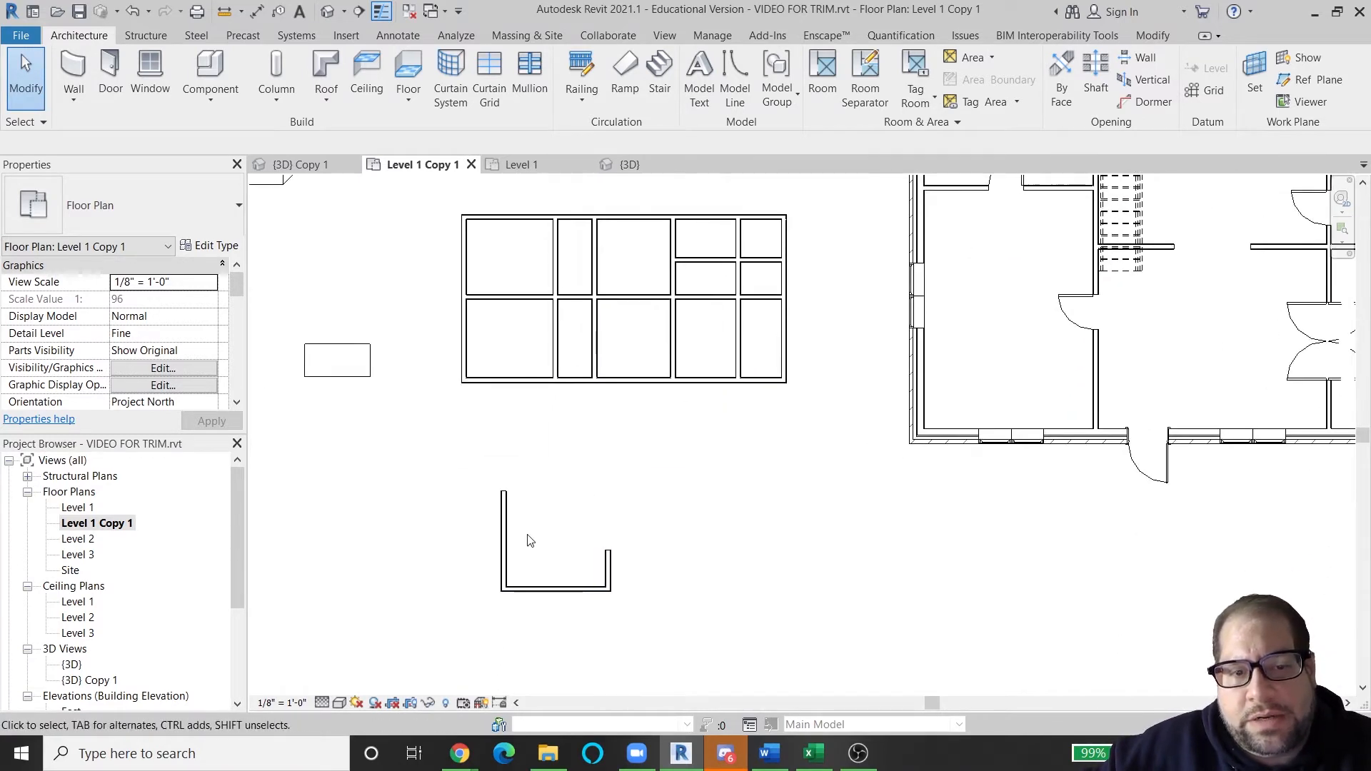
middle_click_drag(529, 507, 600, 551)
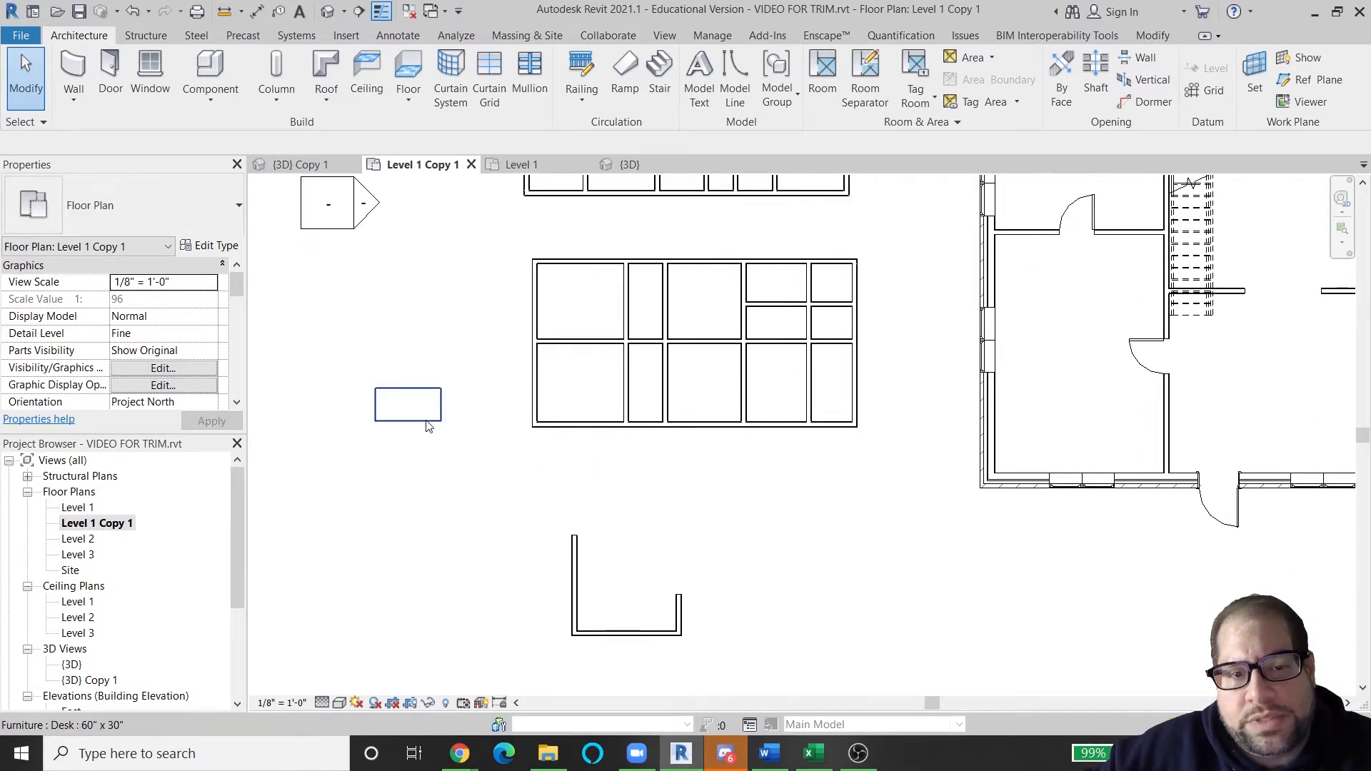
middle_click_drag(571, 652, 640, 542)
scroll(646, 543, "up", 2)
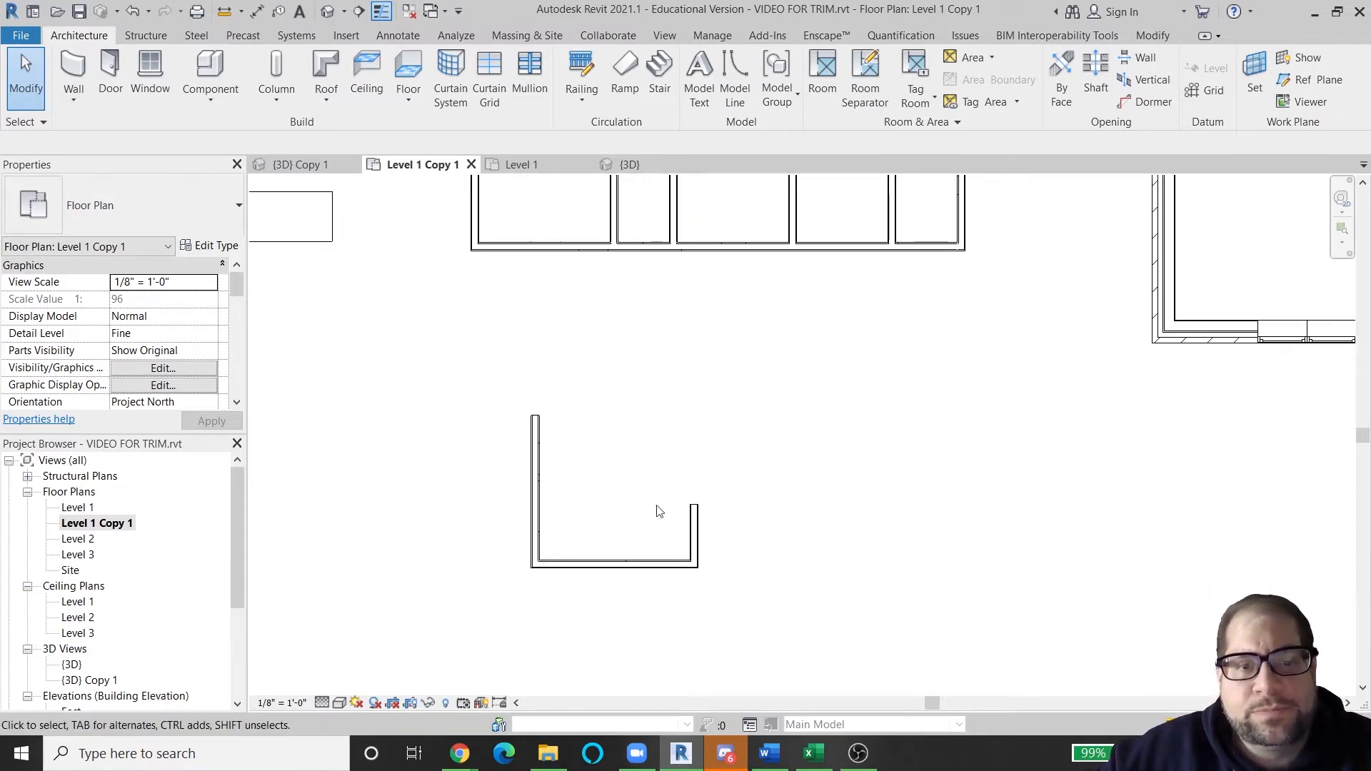
middle_click_drag(763, 574, 586, 500)
Step: Try to move the short wall of the U-shaped layout with Constrain enabled, picking start points on the wall
left_click(586, 500)
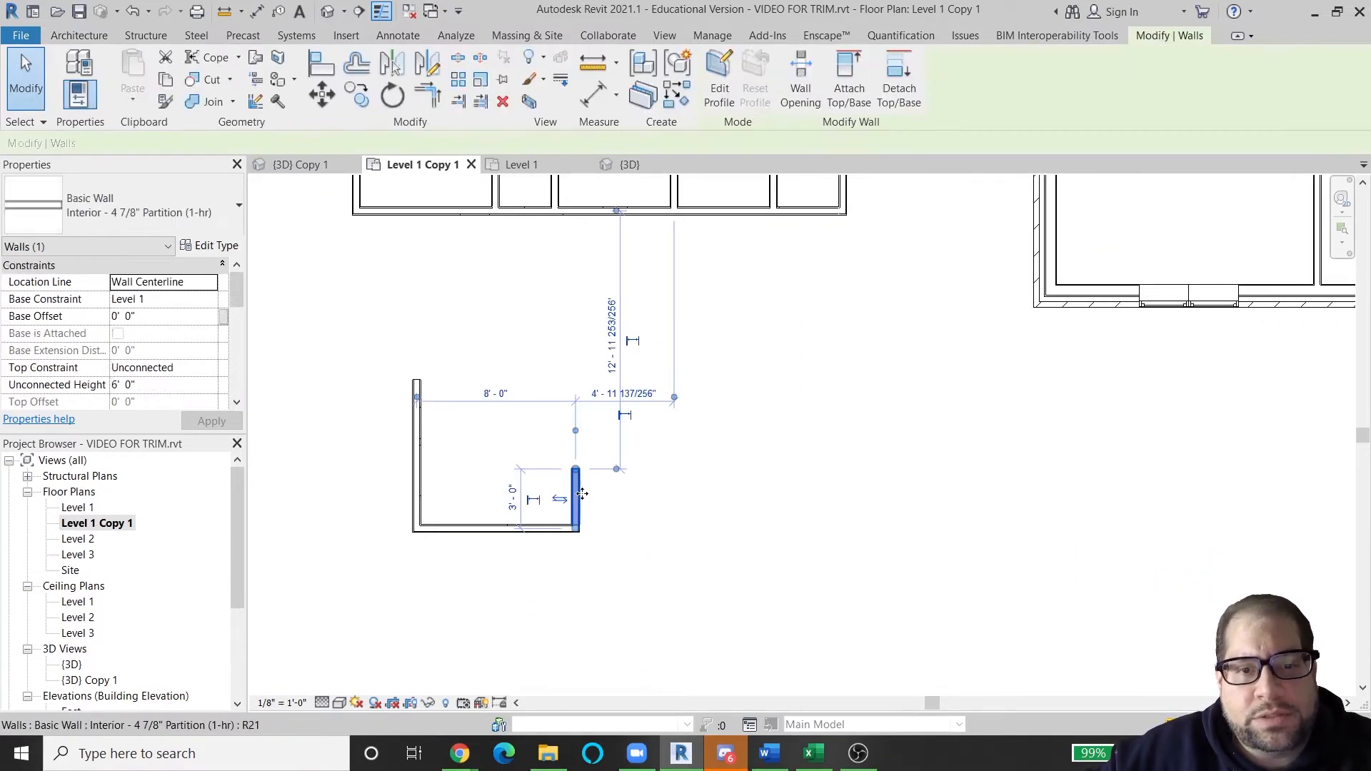
left_click(323, 97)
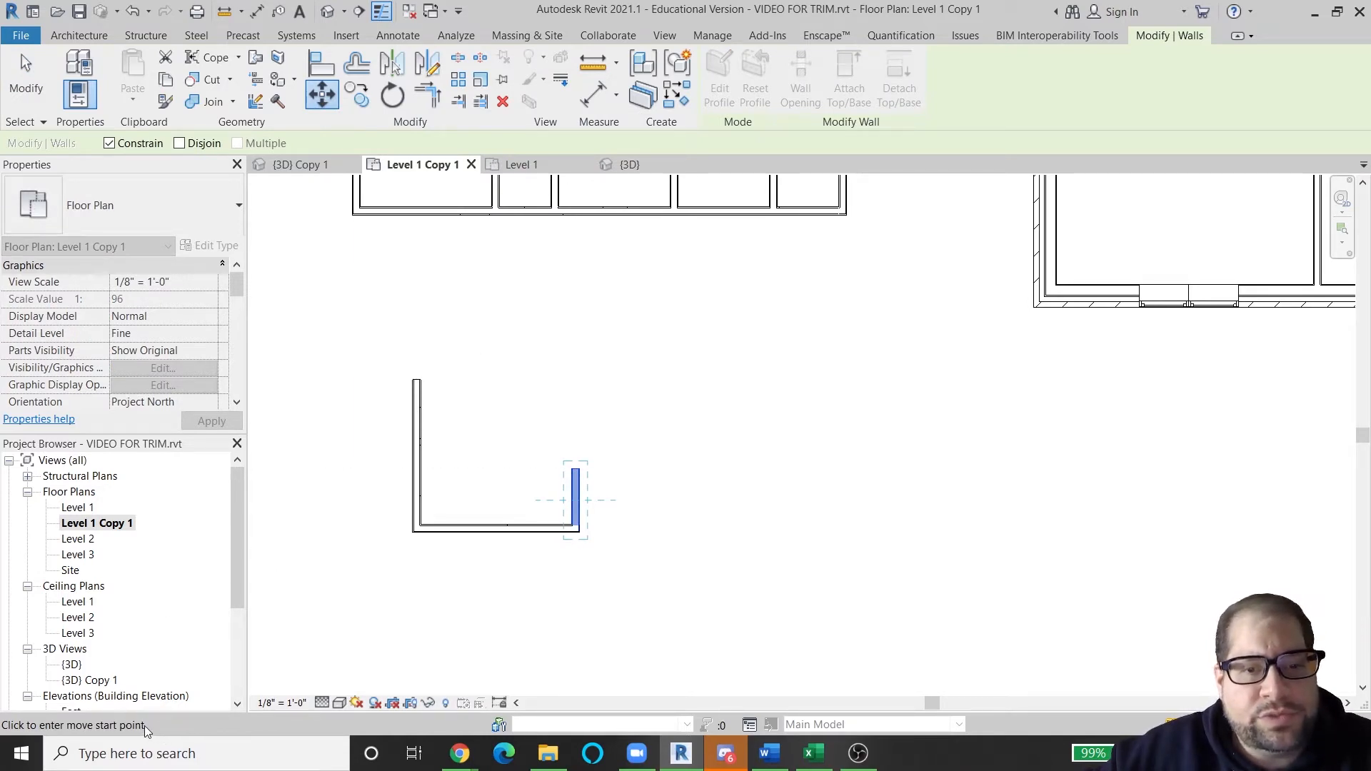
scroll(567, 601, "up", 3)
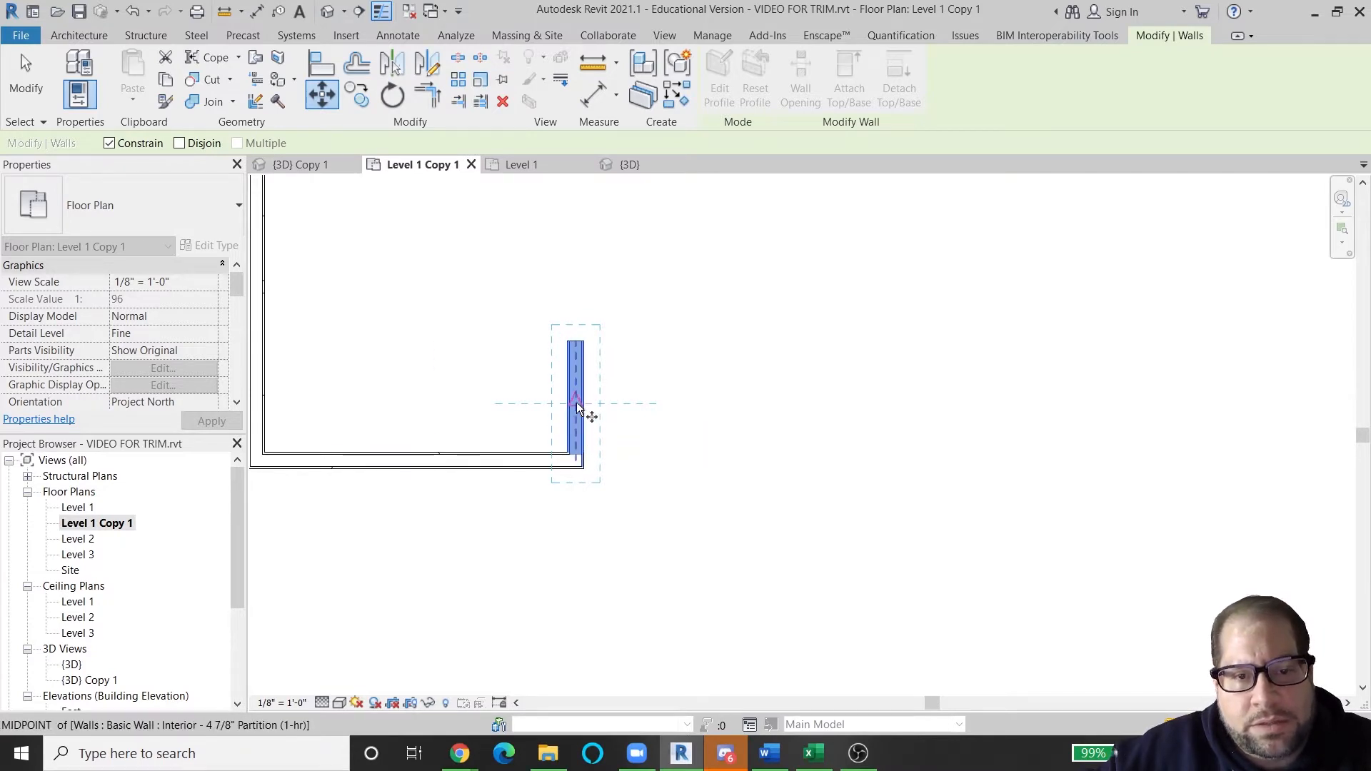
scroll(573, 460, "up", 2)
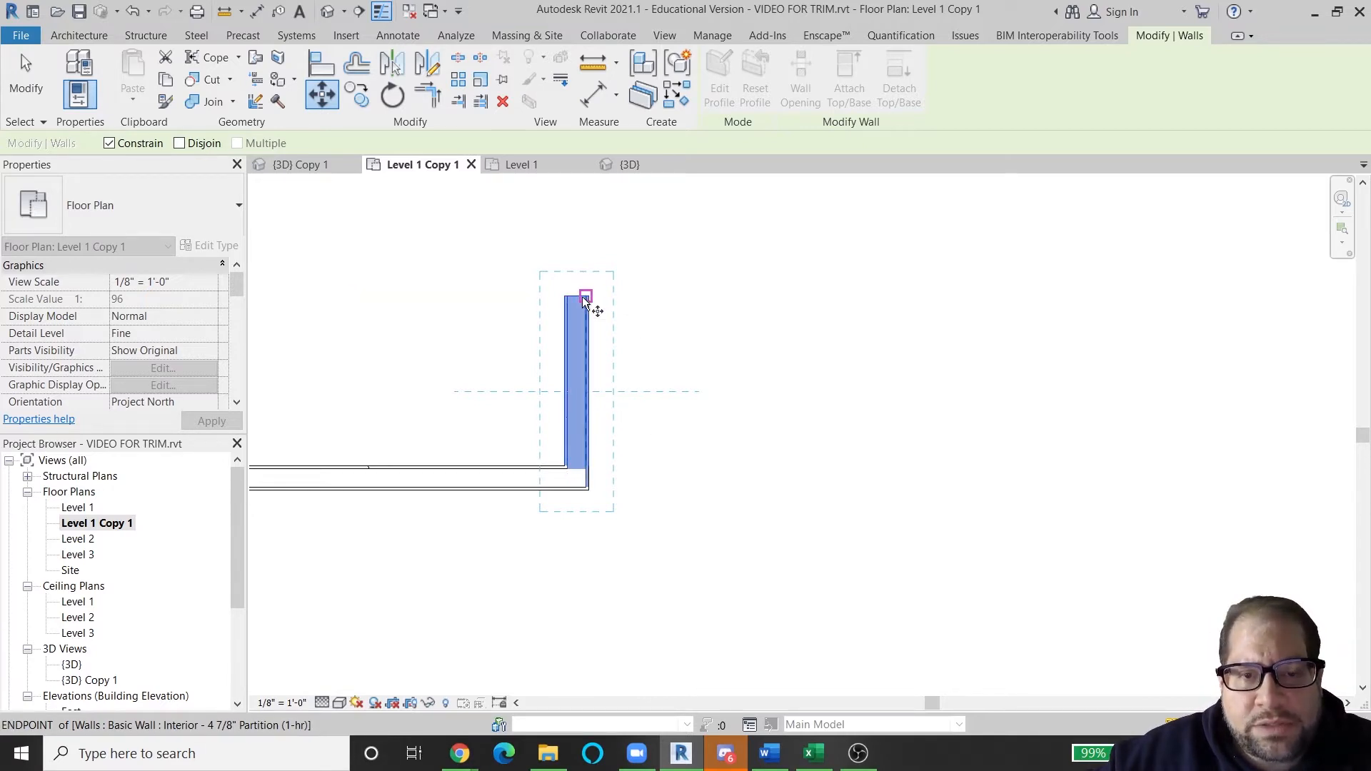
scroll(567, 297, "up", 2)
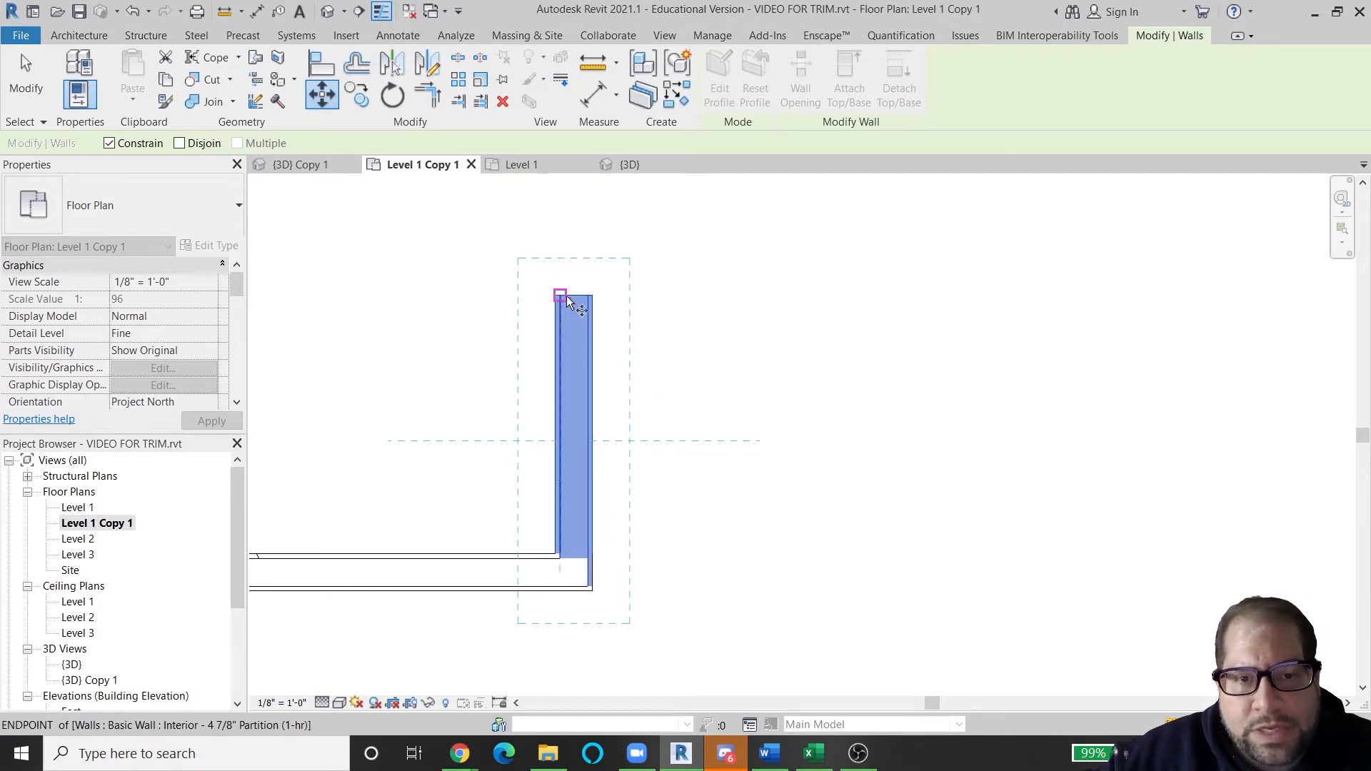
left_click(556, 298)
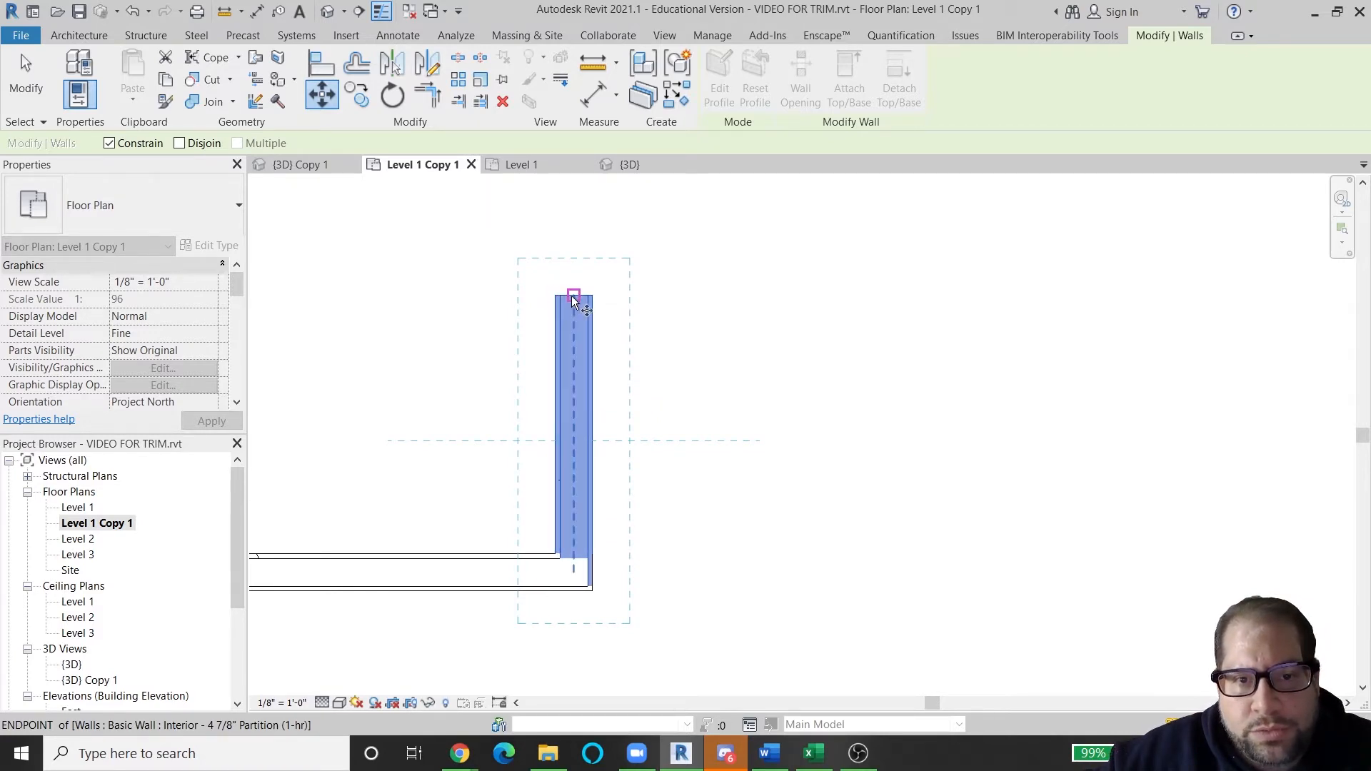
key("Escape")
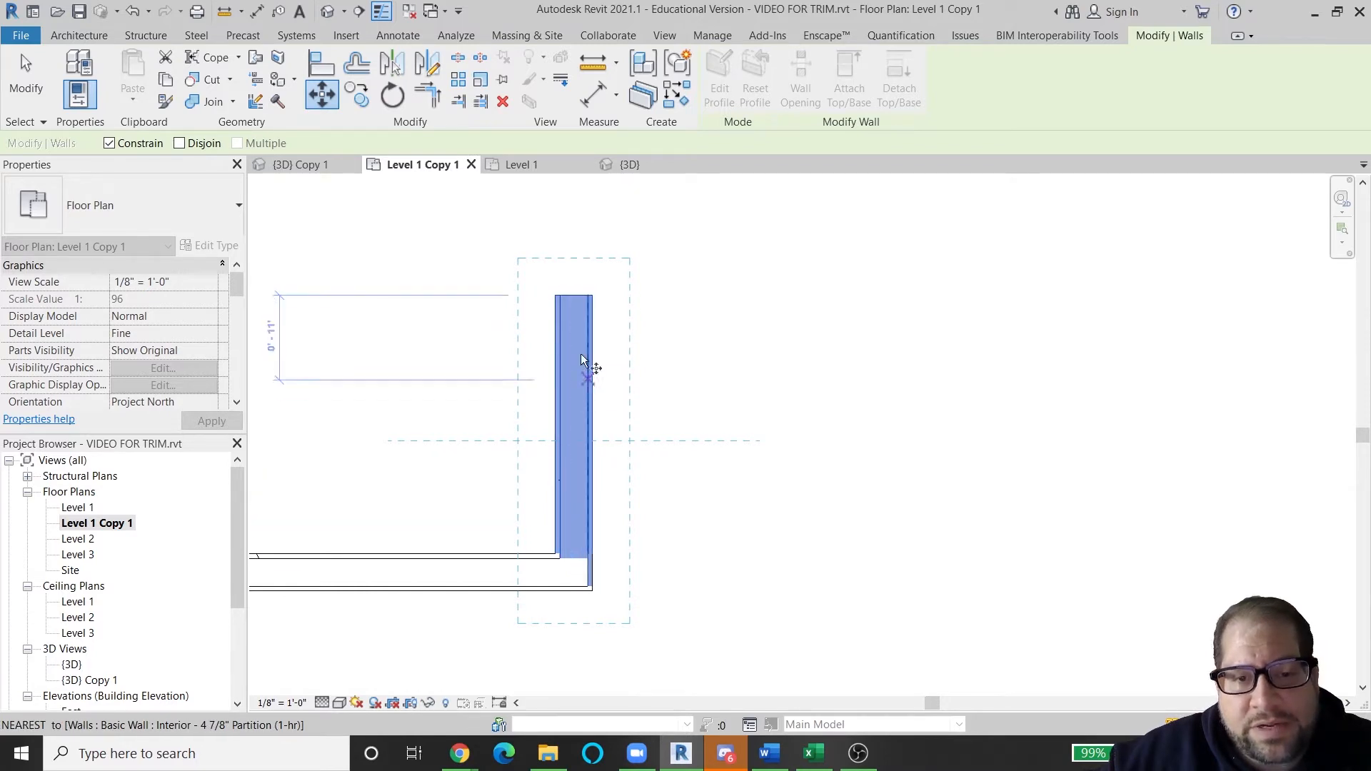
scroll(593, 325, "down", 2)
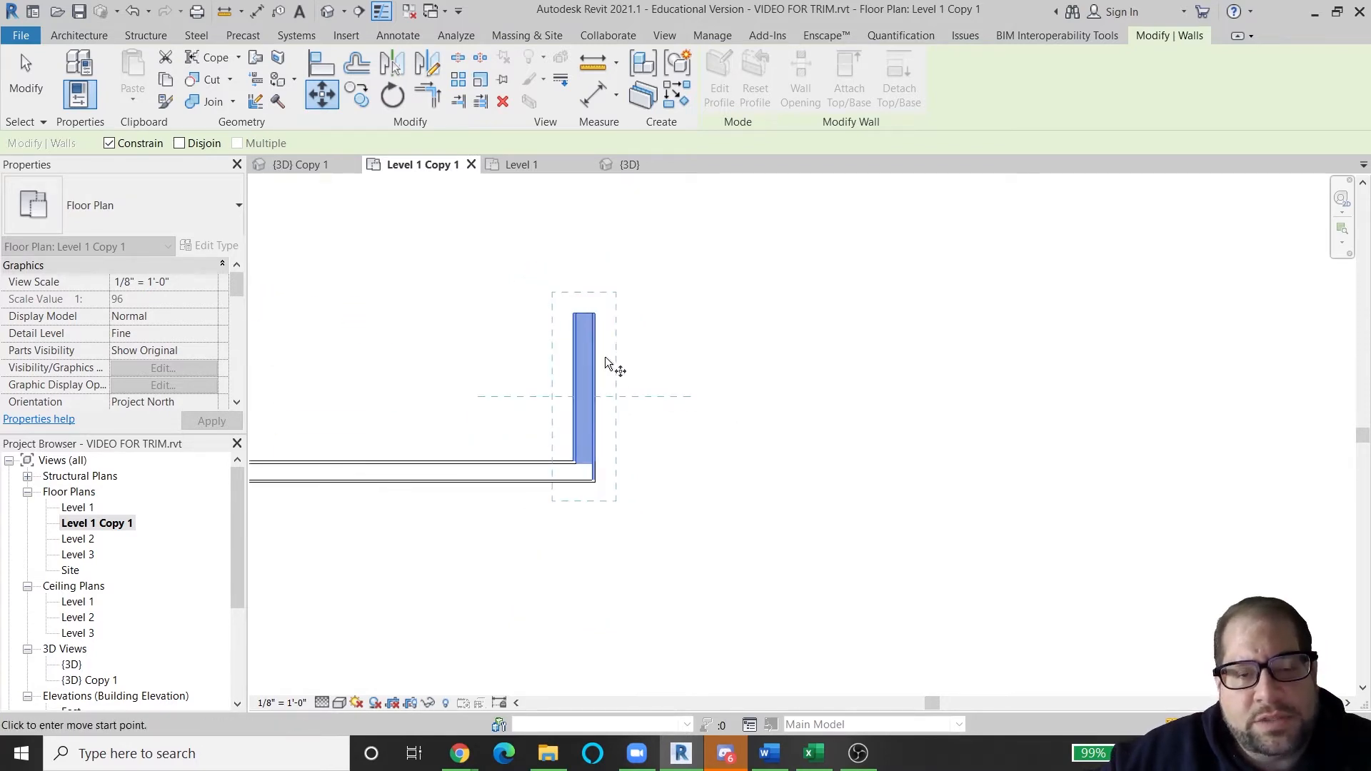
scroll(722, 357, "down", 1)
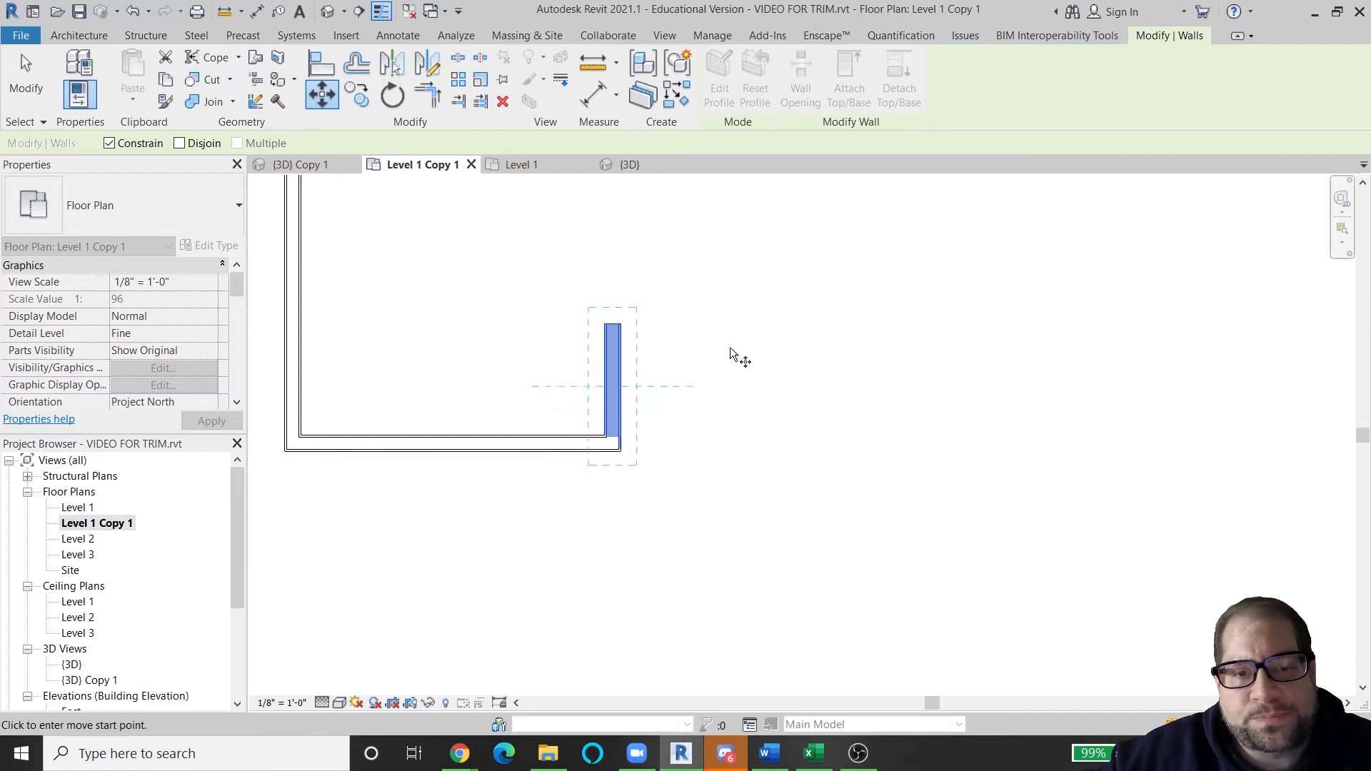
left_click(614, 404)
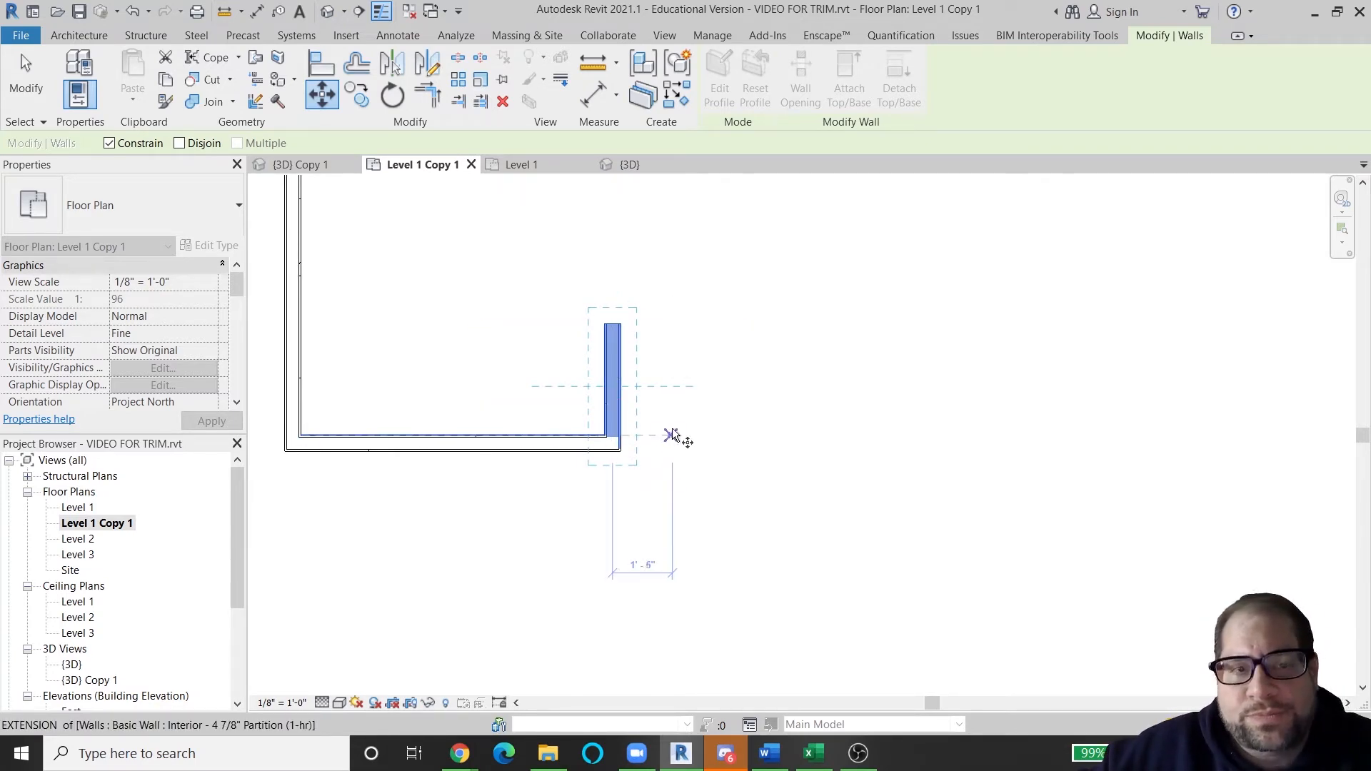
Step: Move the short wall diagonally about 8'-11" at 26° with Constrain off and its joined wall attached, and undo the move
left_click(110, 146)
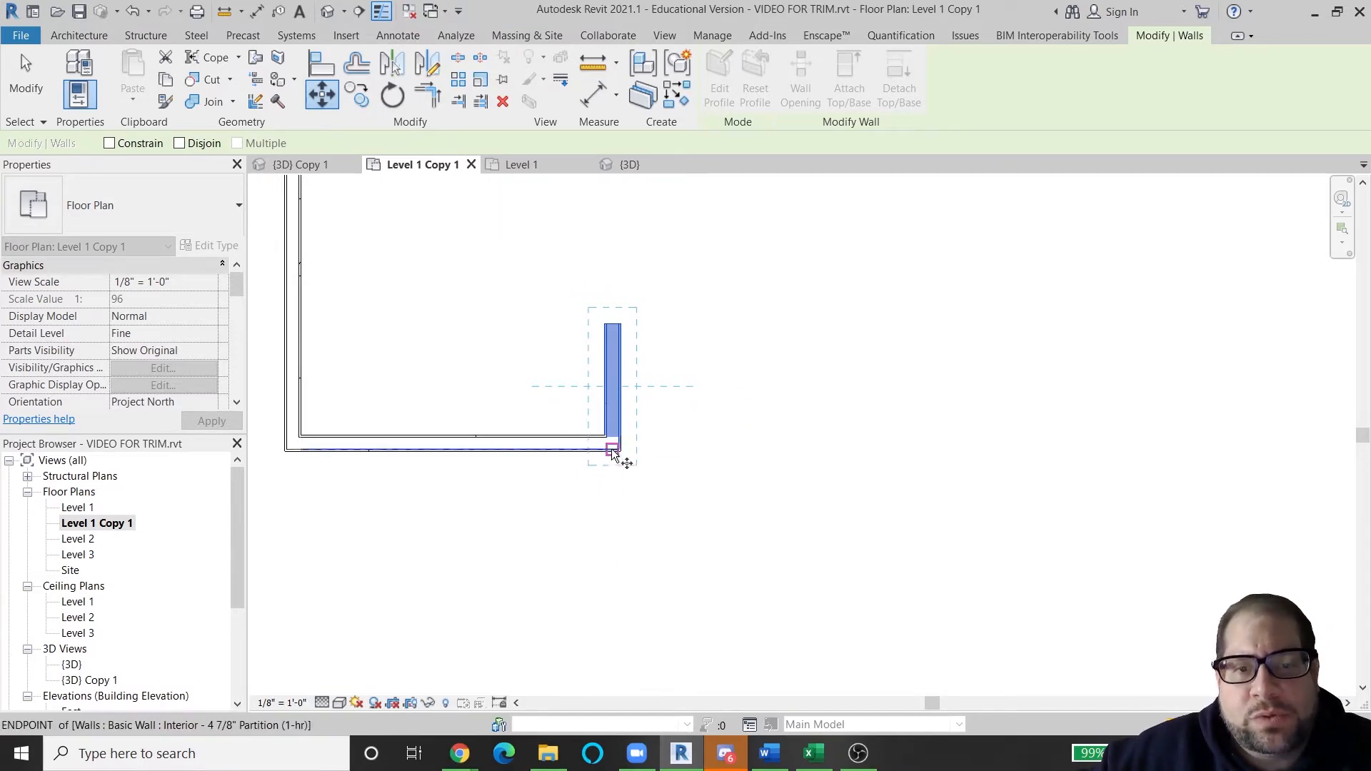
scroll(612, 437, "up", 2)
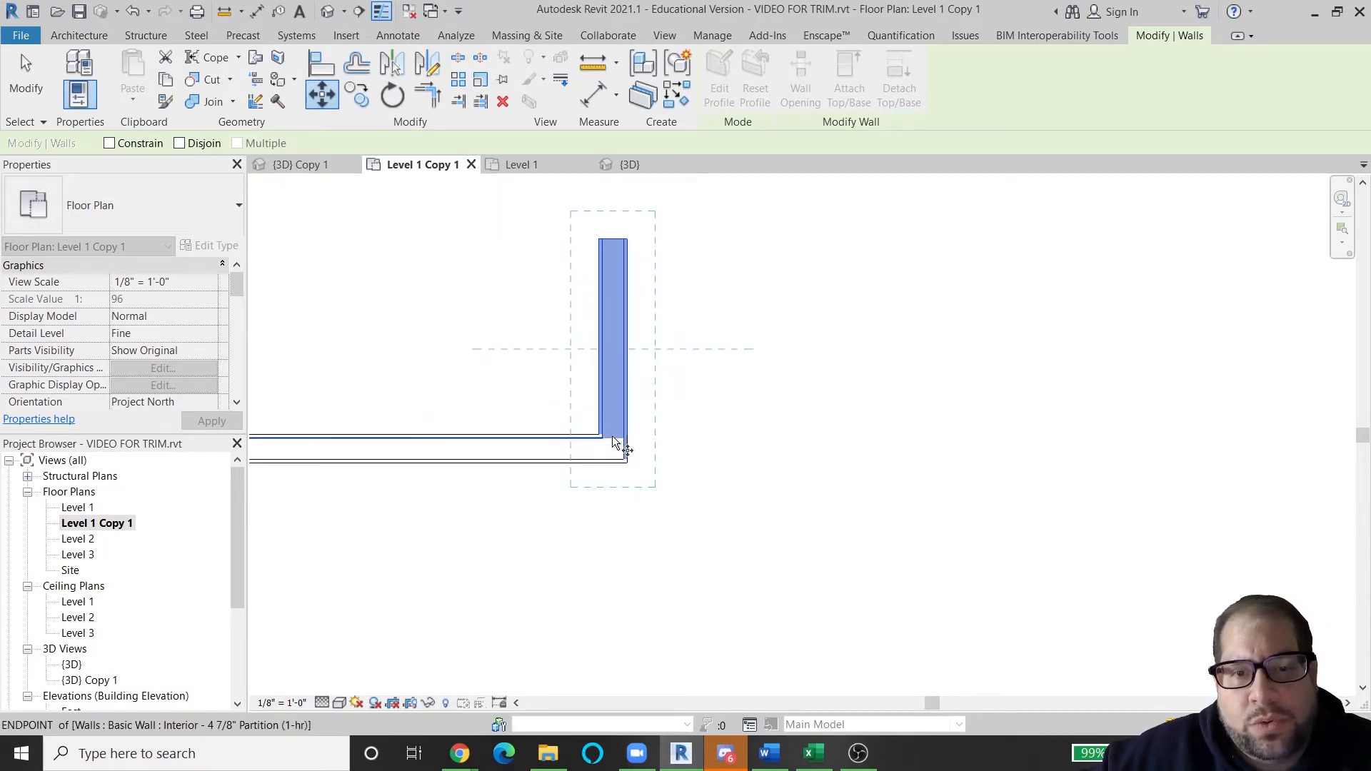
left_click(612, 437)
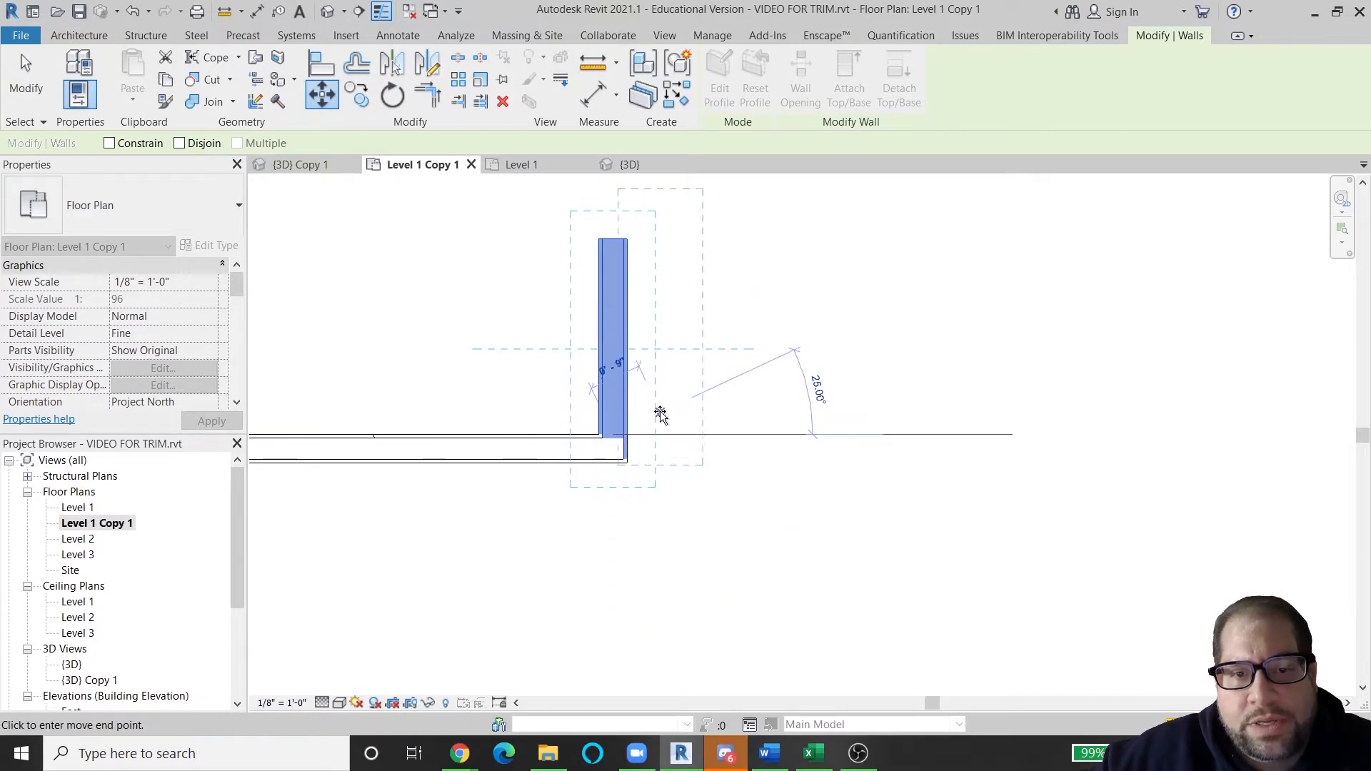
scroll(654, 410, "down", 2)
middle_click_drag(783, 365, 686, 461)
scroll(682, 464, "down", 1)
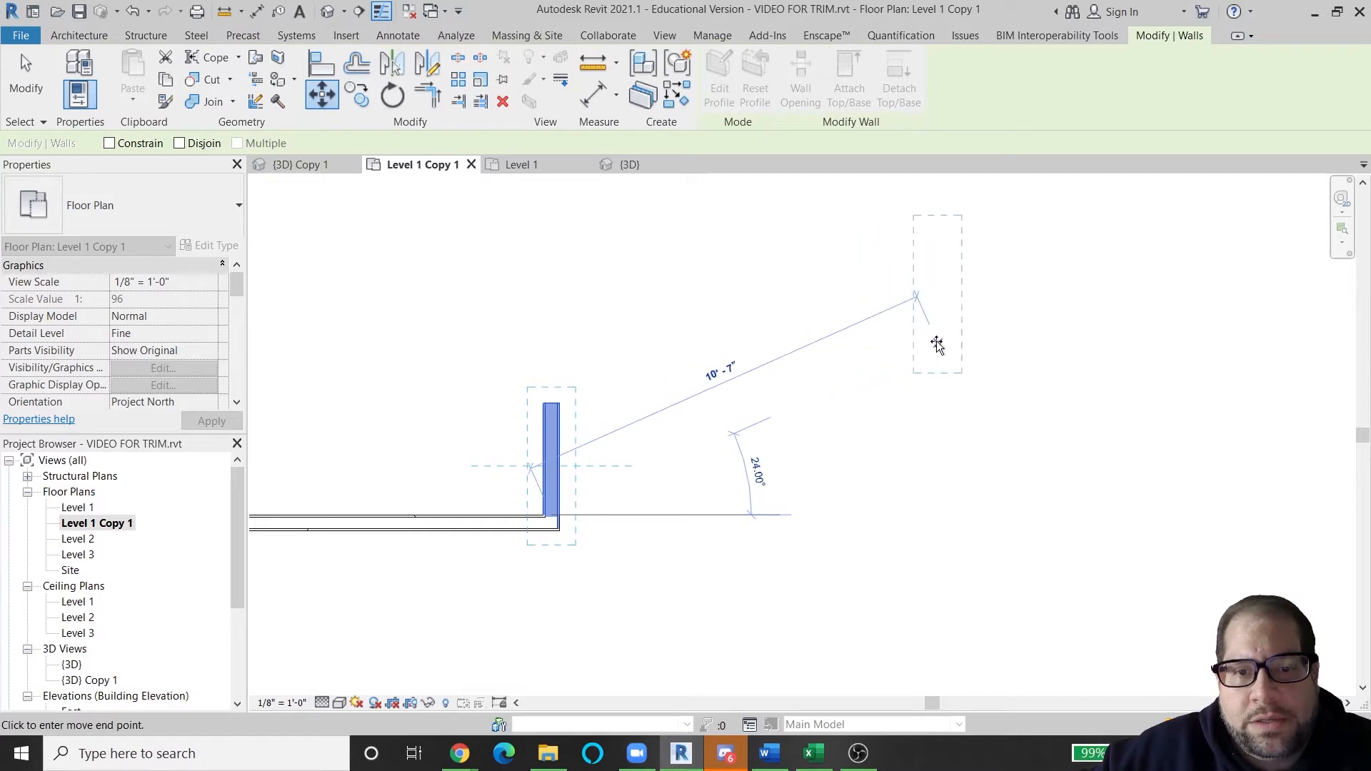
scroll(893, 350, "down", 1)
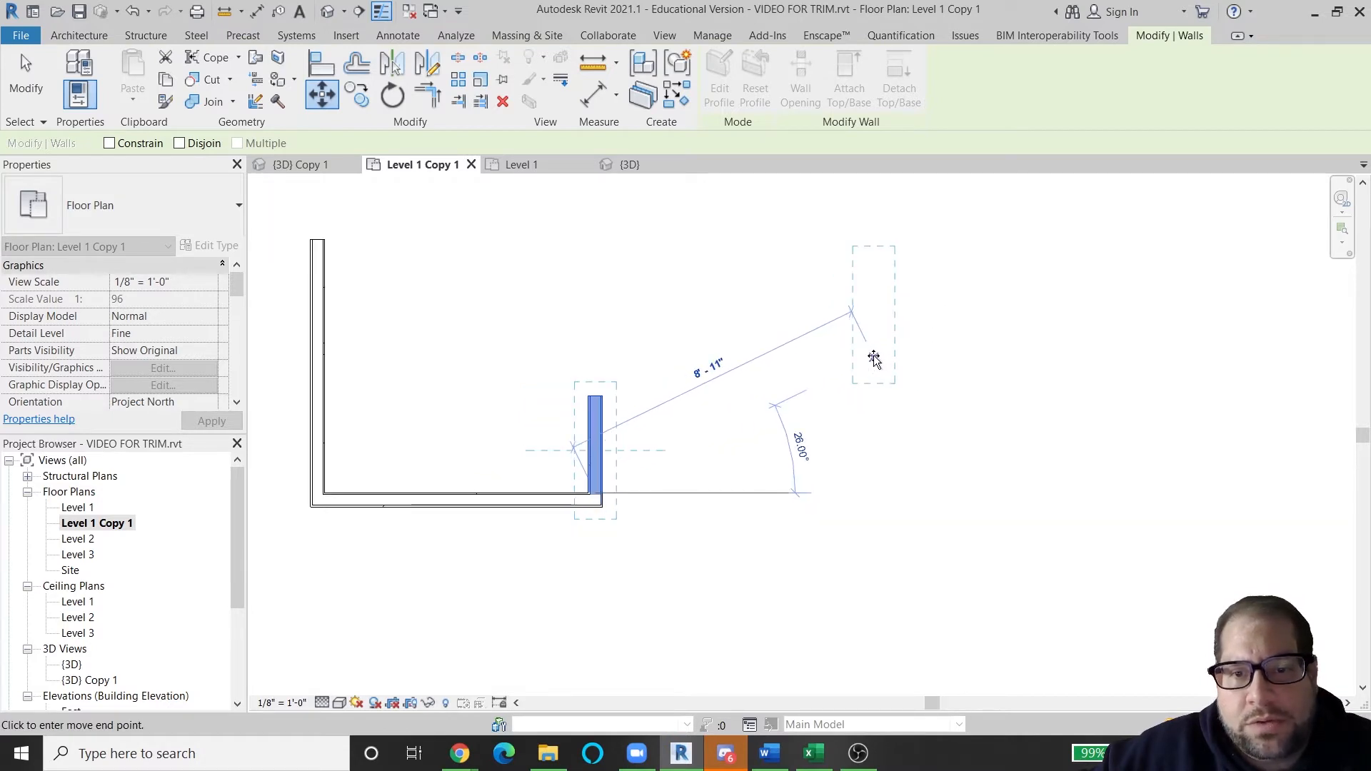
left_click(875, 359)
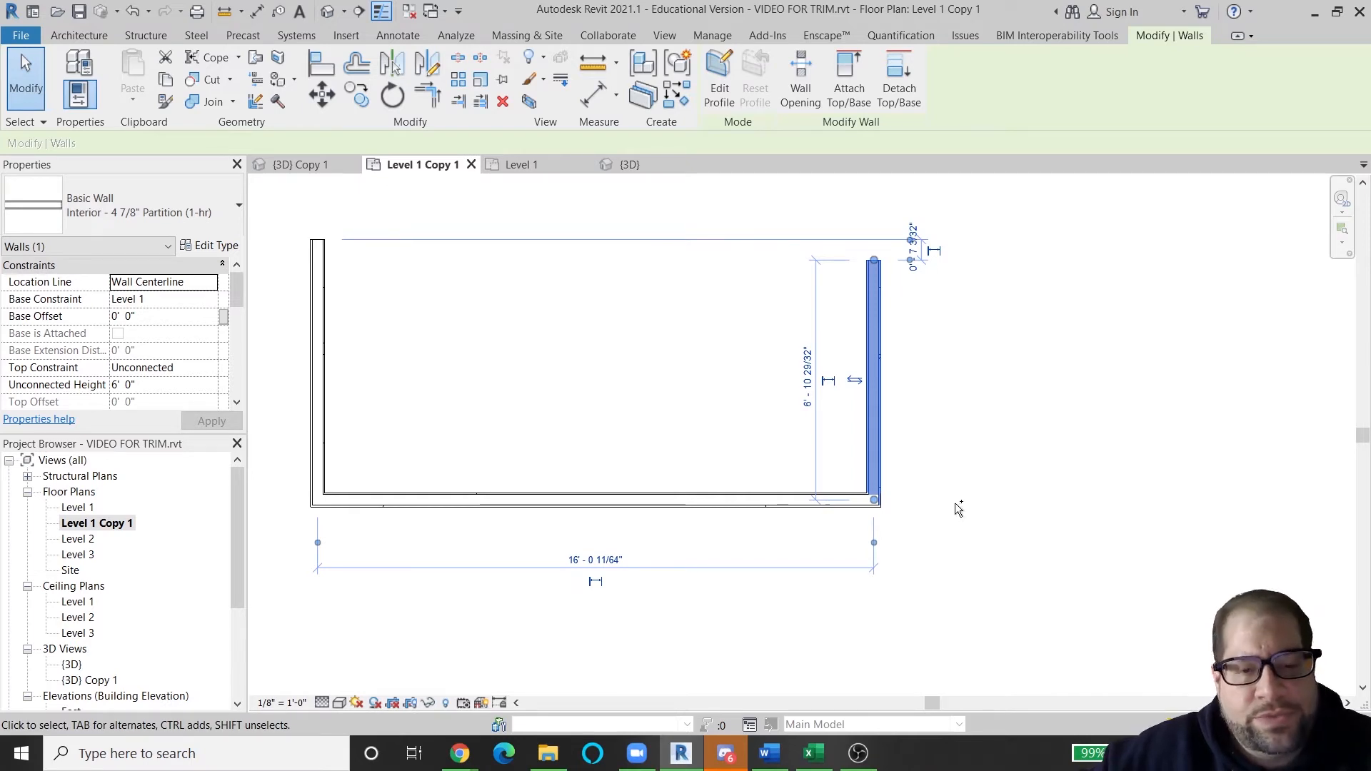
key("ctrl+z")
Step: Move the short wall about 7'-4" at 29° with Disjoin enabled so it separates from the adjoining wall, and undo the move
left_click(595, 437)
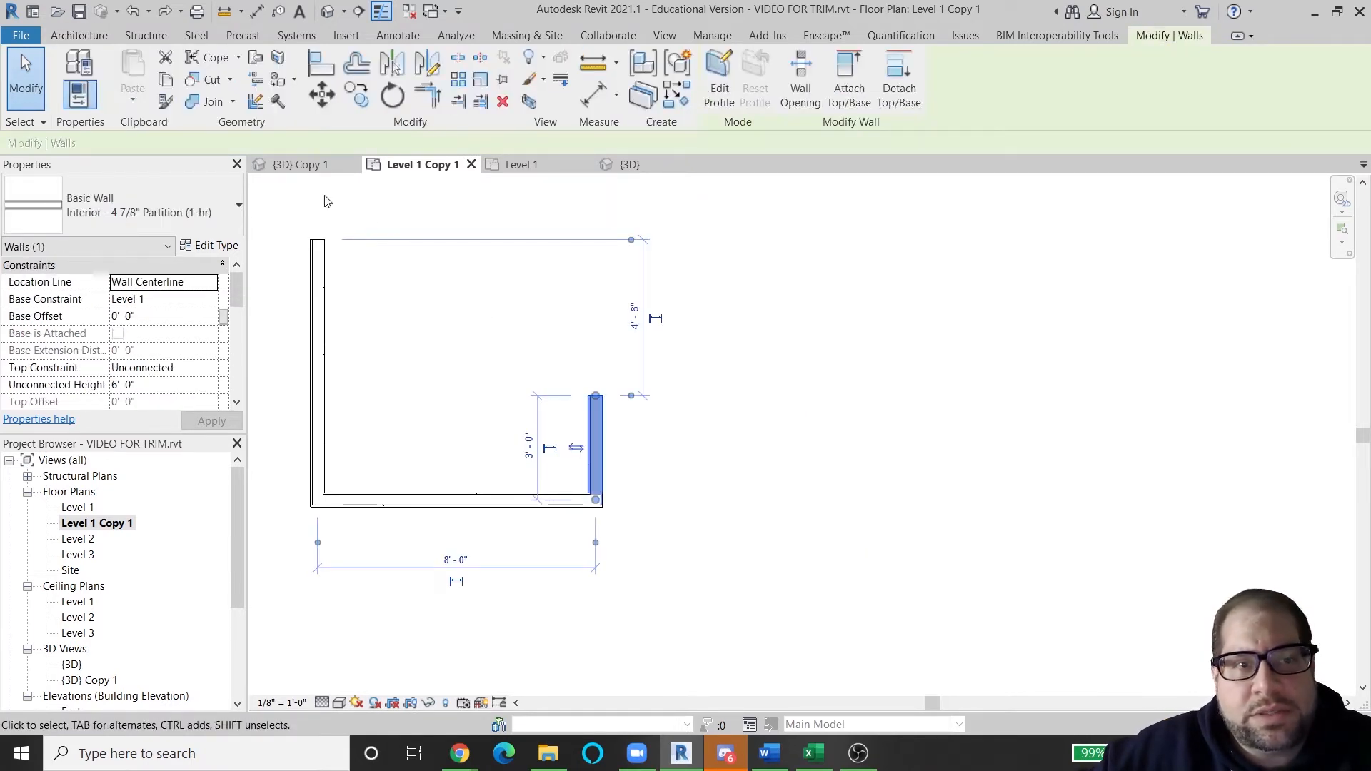
left_click(323, 99)
left_click(180, 143)
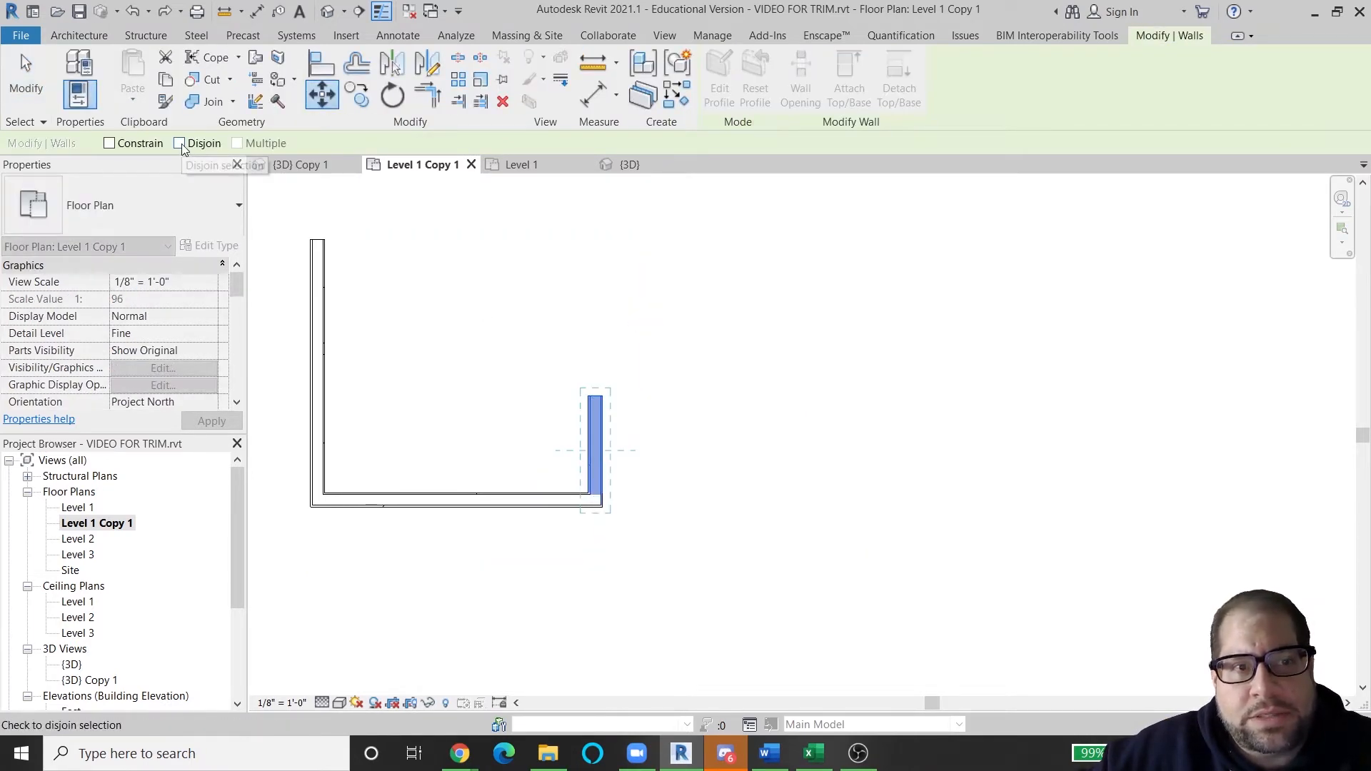
left_click(596, 492)
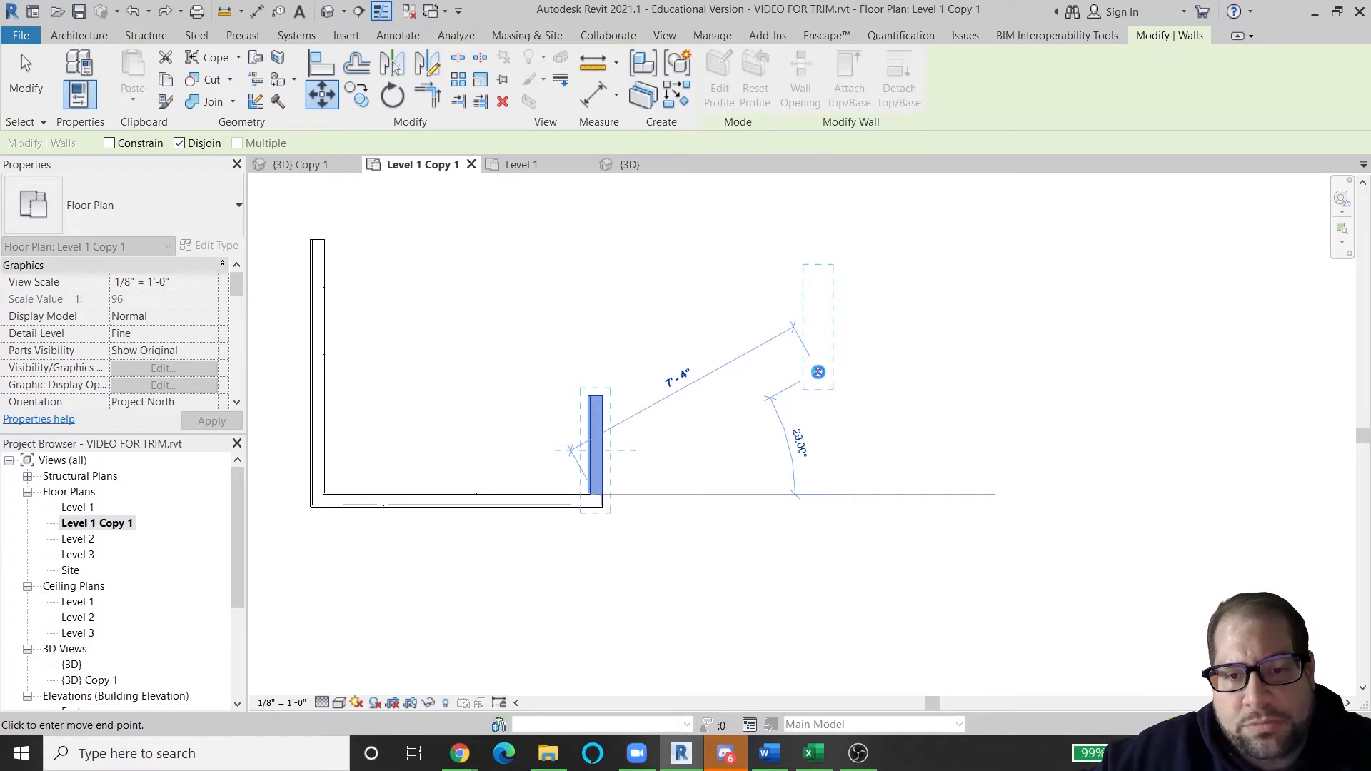
left_click(818, 372)
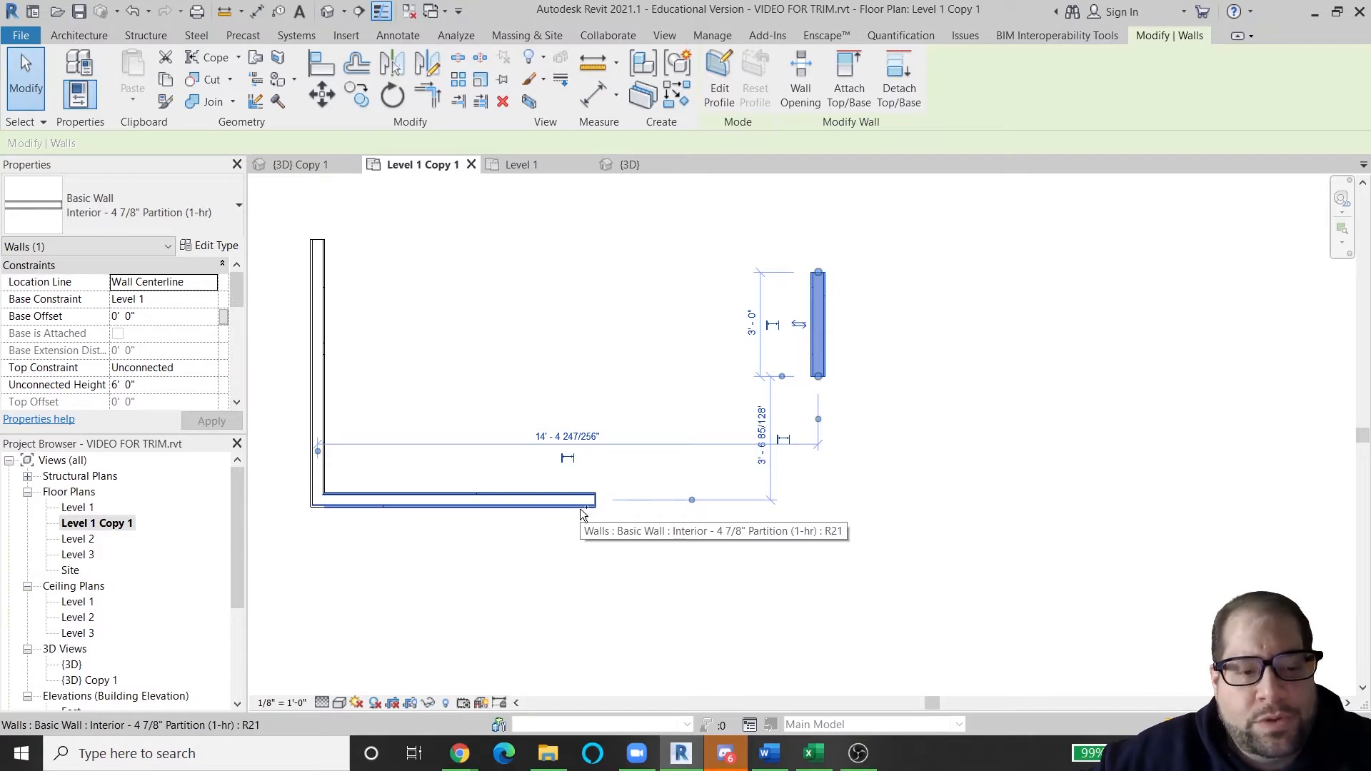
key("ctrl+z")
Step: Move the short wall horizontally to about 14'-9" from the opposite wall with Constrain on and Disjoin off, and undo the move
left_click(588, 455)
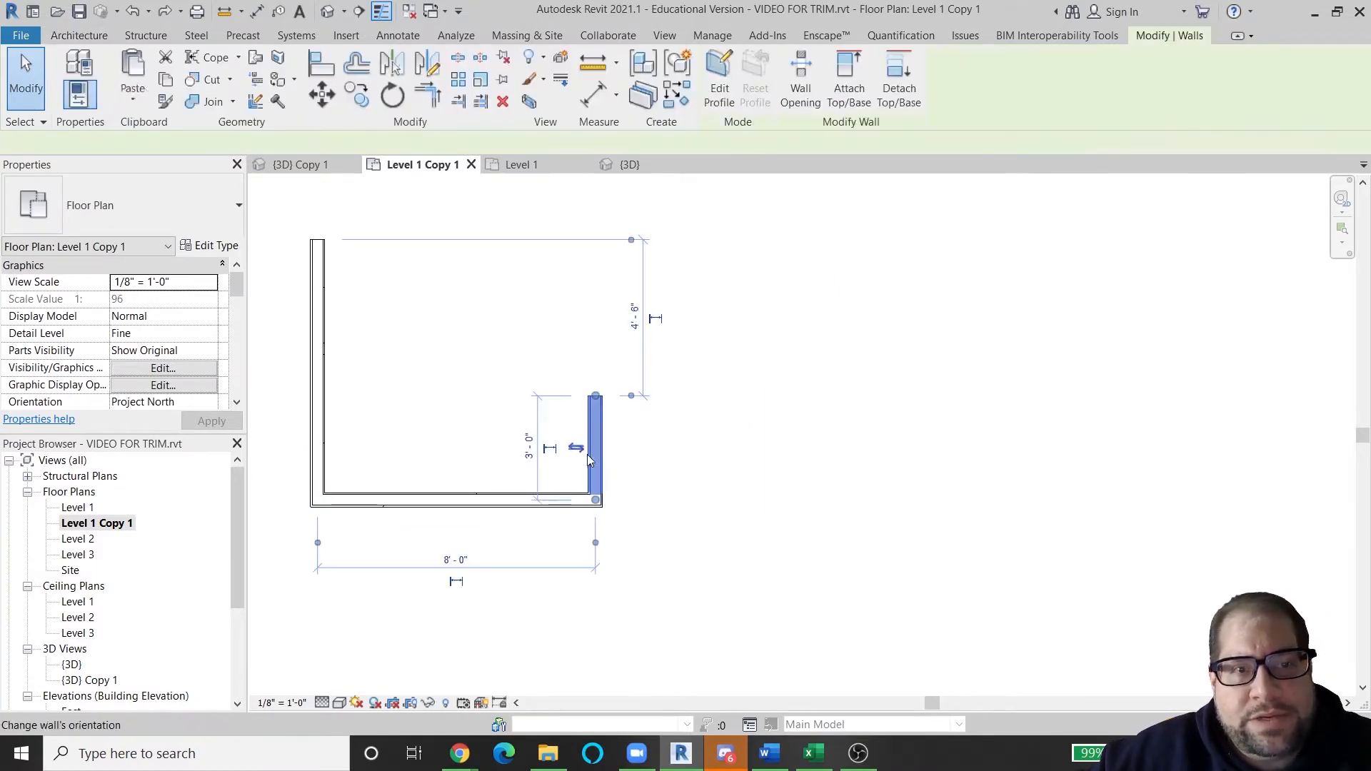
left_click(322, 95)
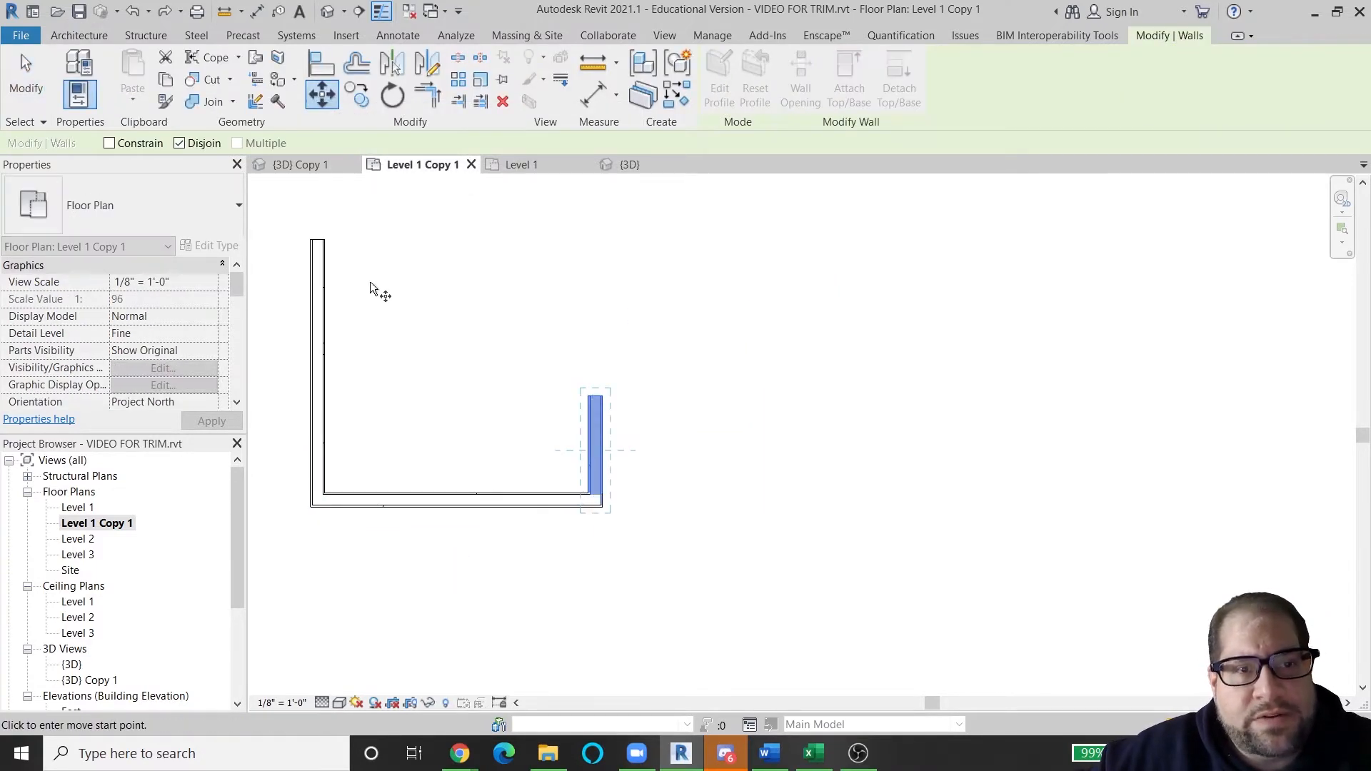
left_click(179, 143)
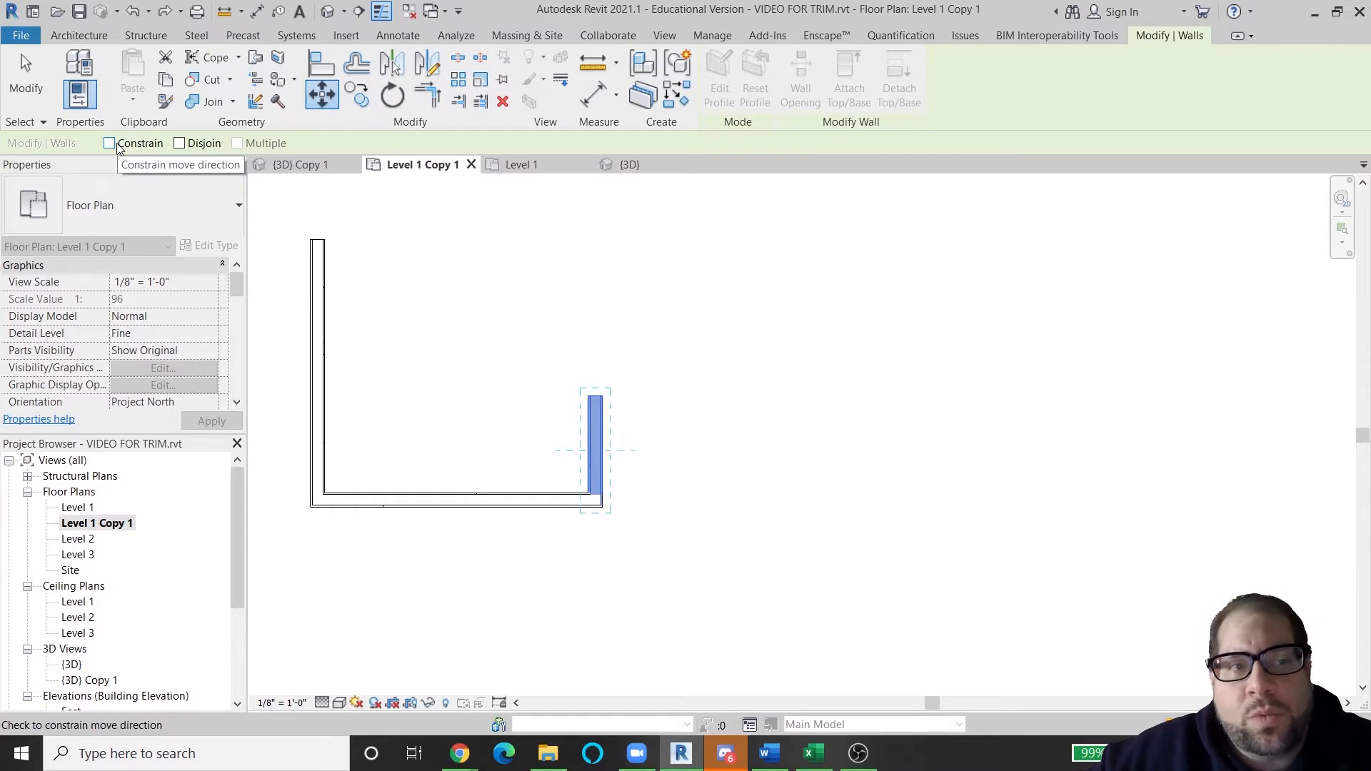
left_click(117, 145)
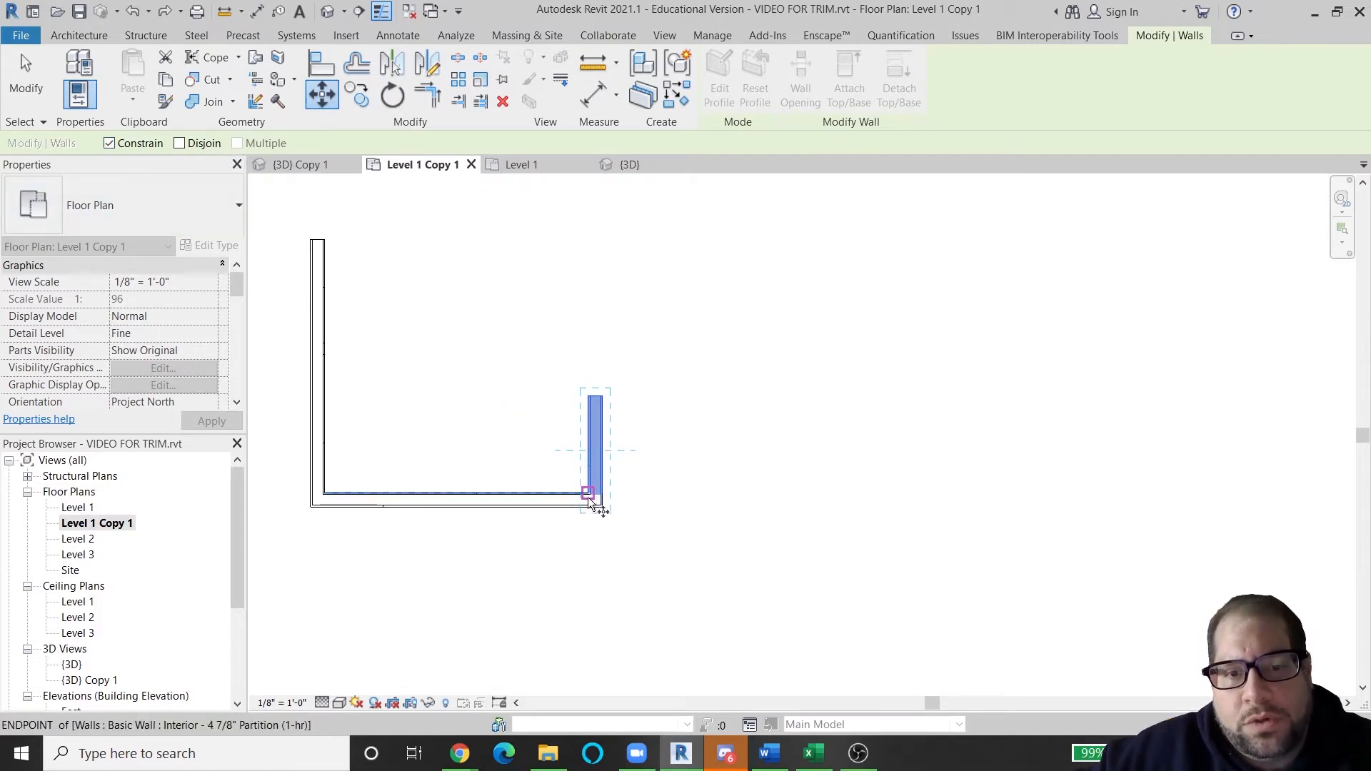
left_click(597, 497)
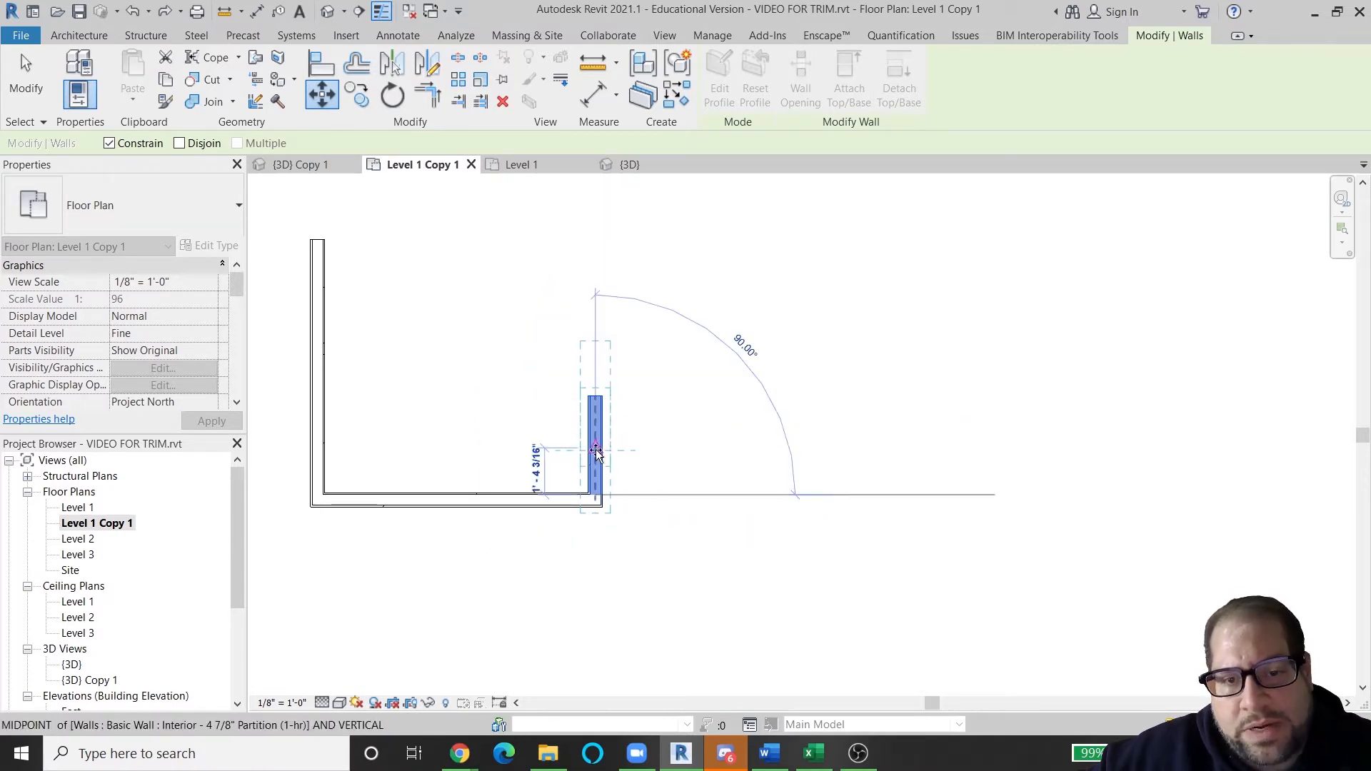
left_click(828, 457)
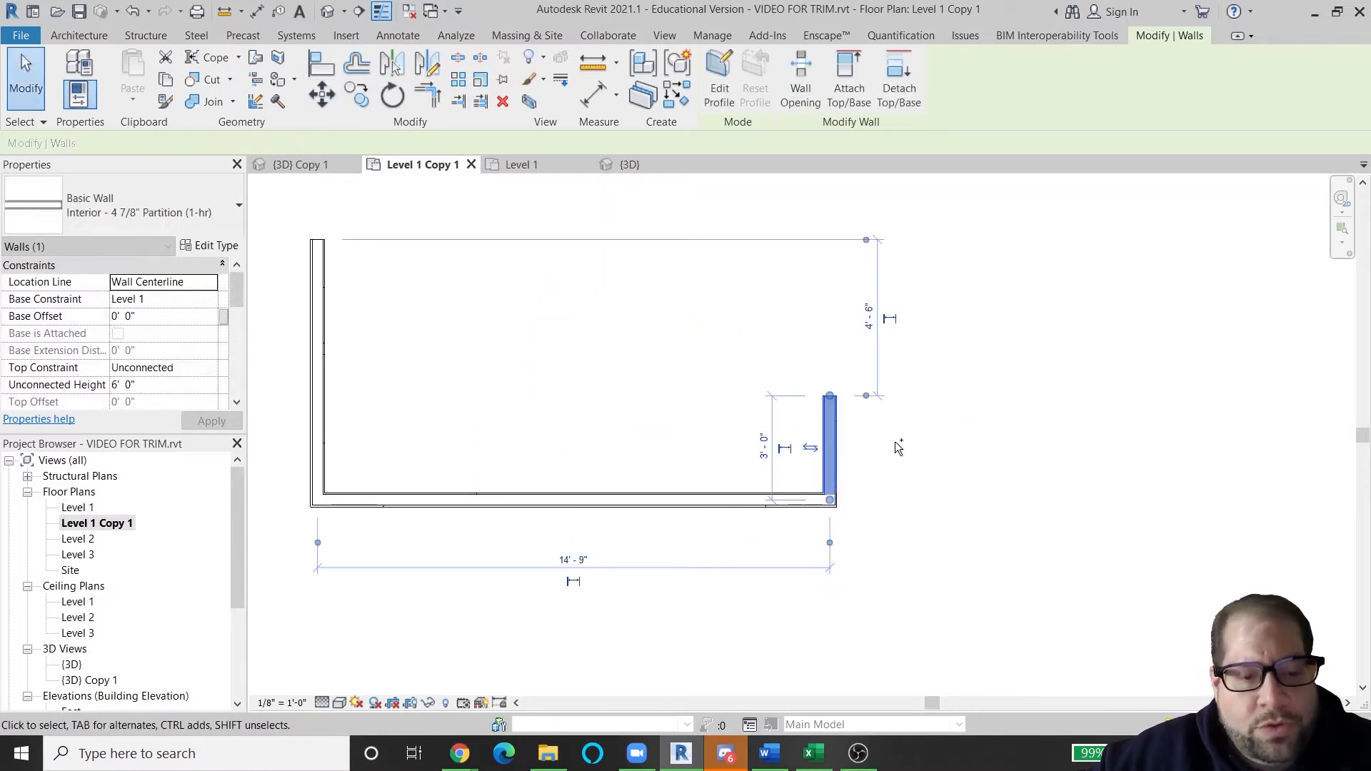
key("ctrl+z")
key("Escape")
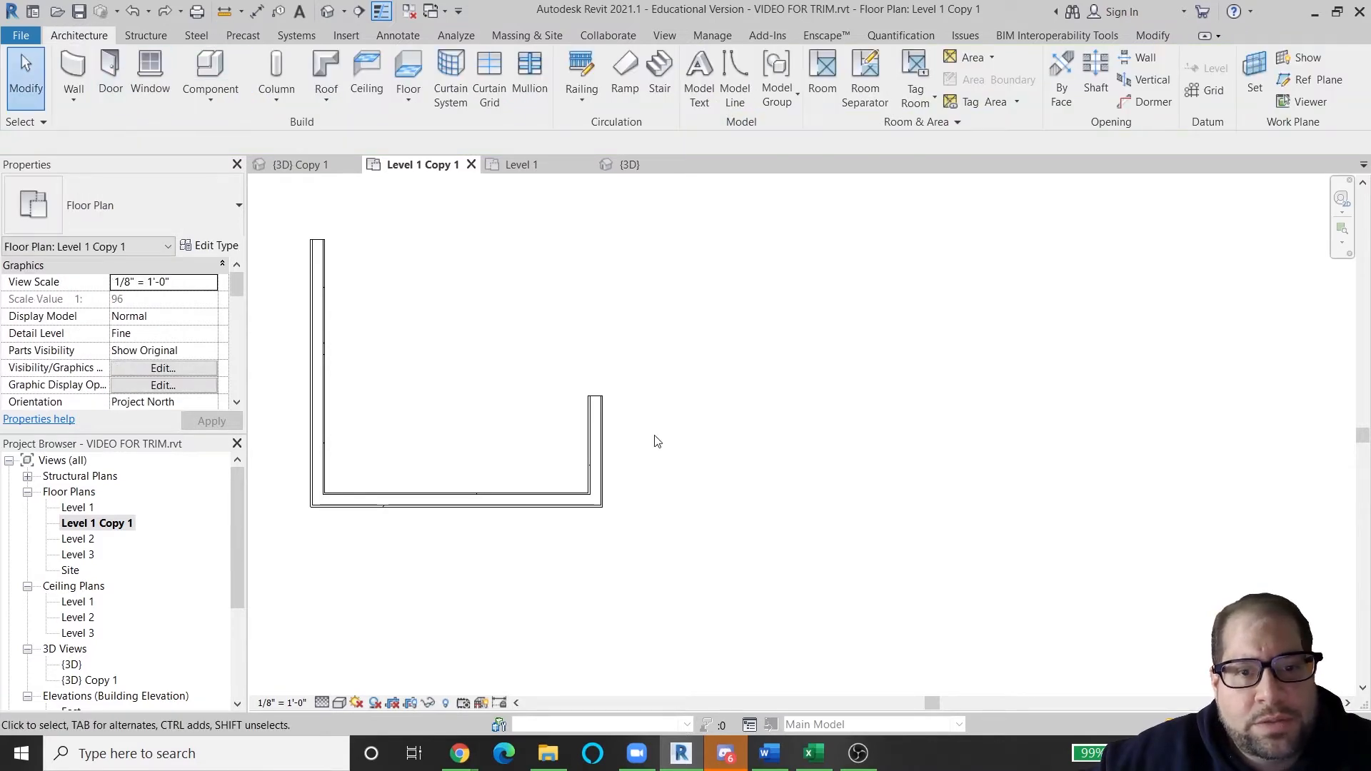
Step: Move the short wall diagonally about 7'-0" at 35° with Constrain and Disjoin both off, and undo the move
left_click(601, 437)
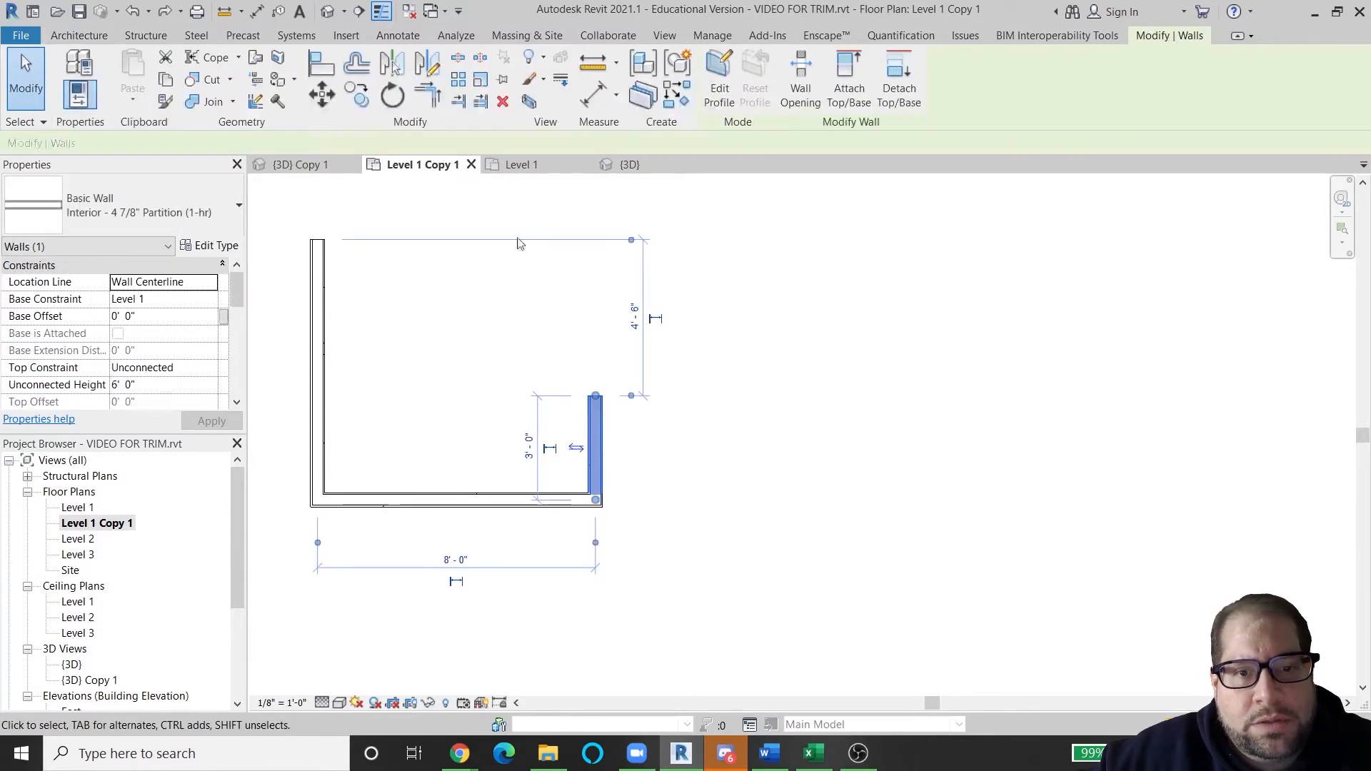
left_click(313, 101)
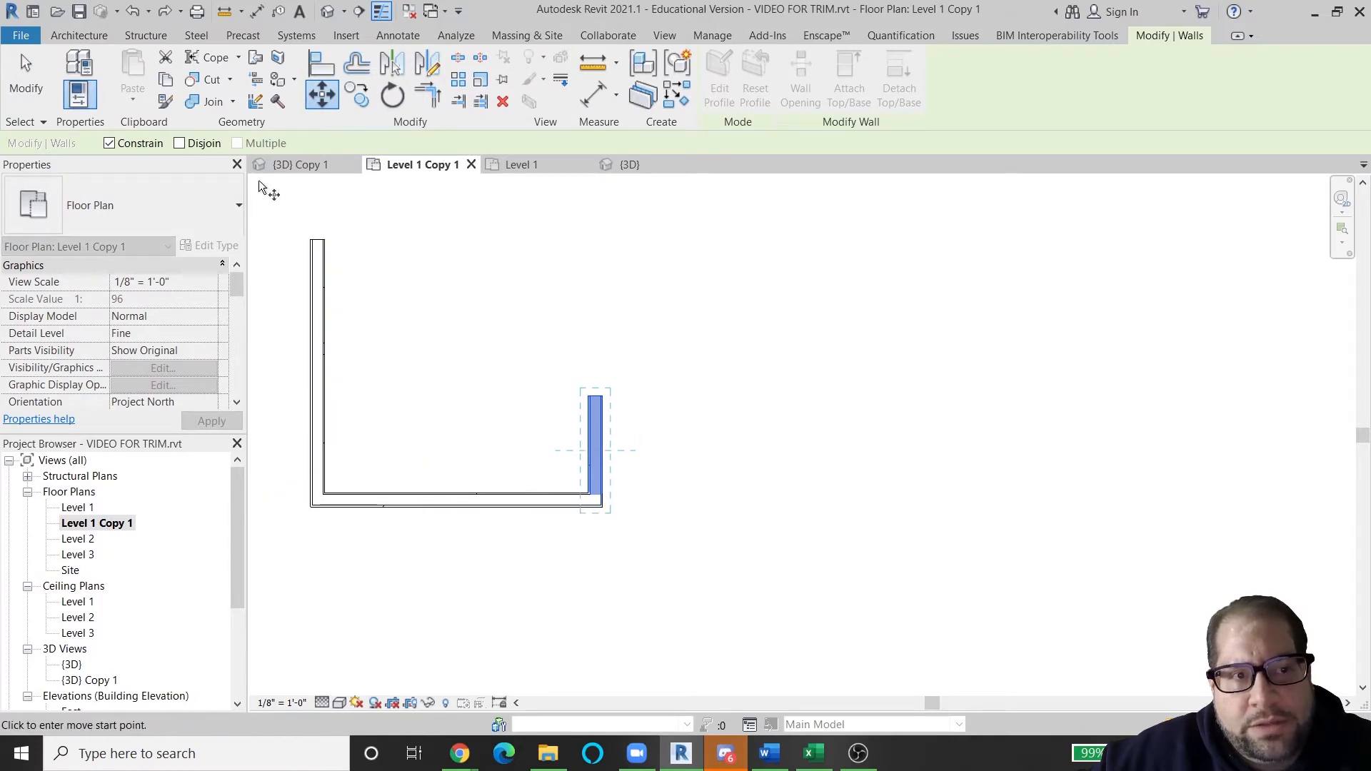
left_click(141, 144)
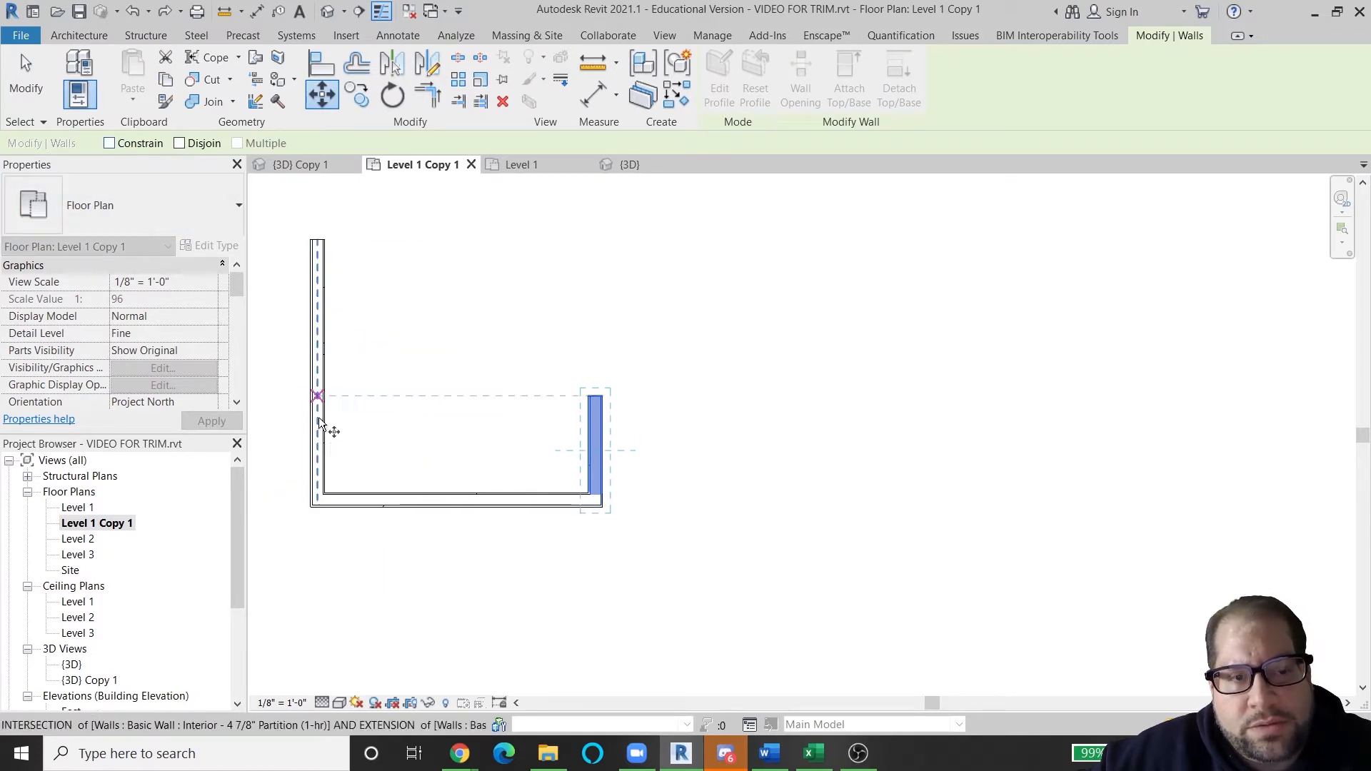
left_click(312, 506)
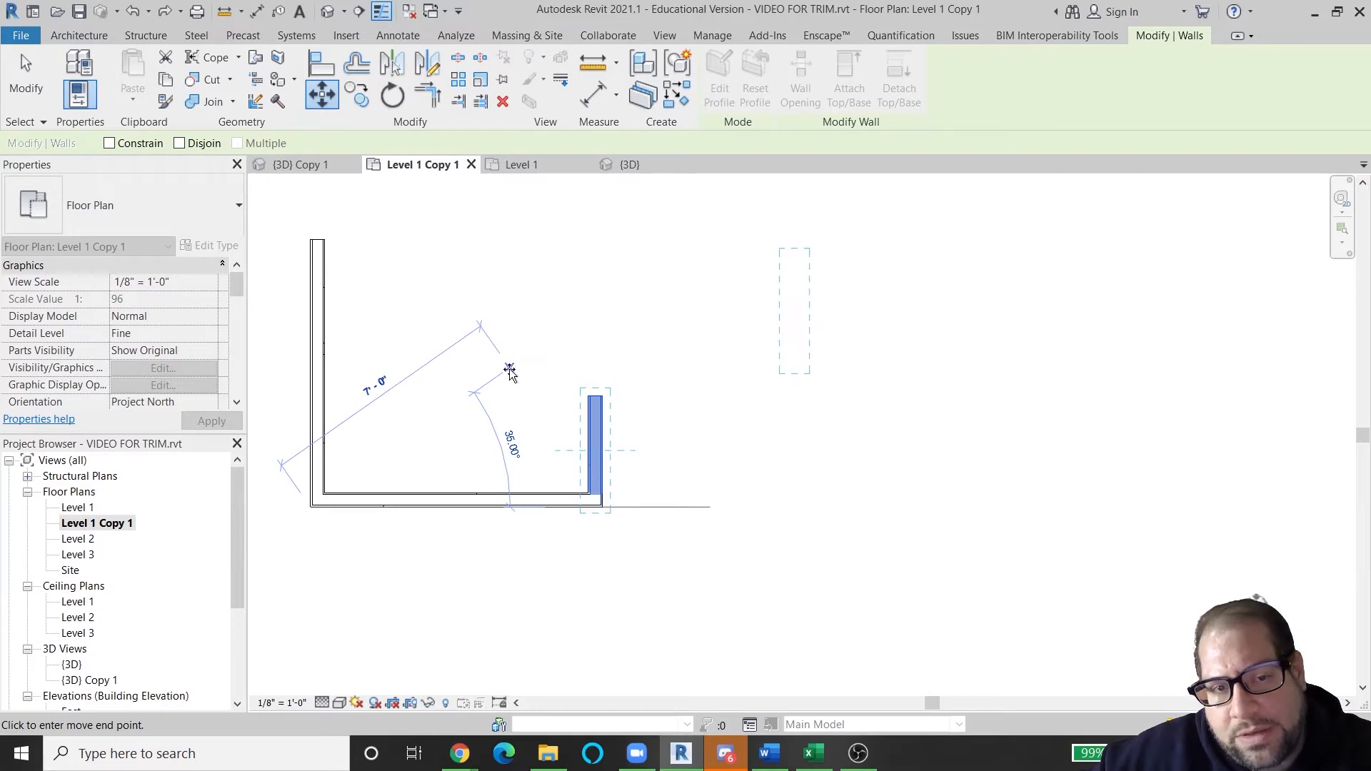
left_click(505, 369)
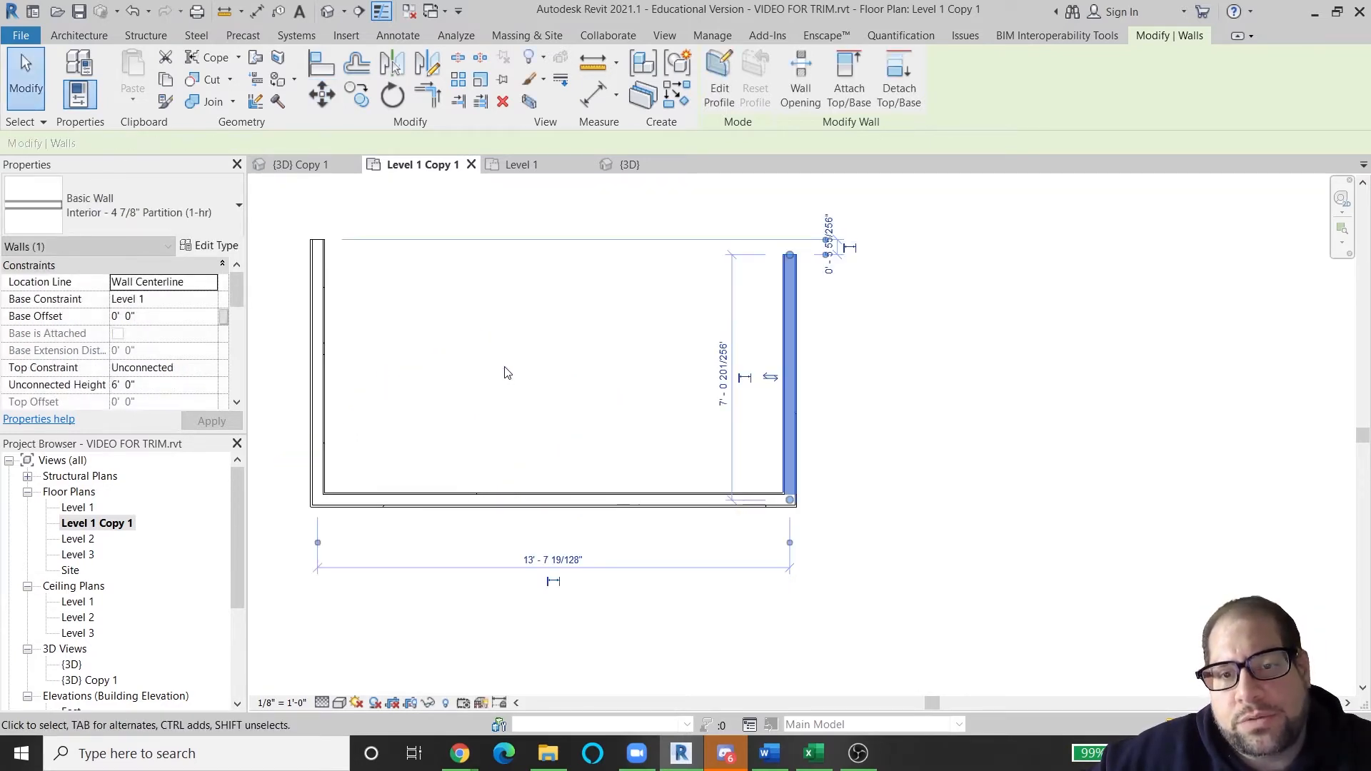
key("ctrl+z")
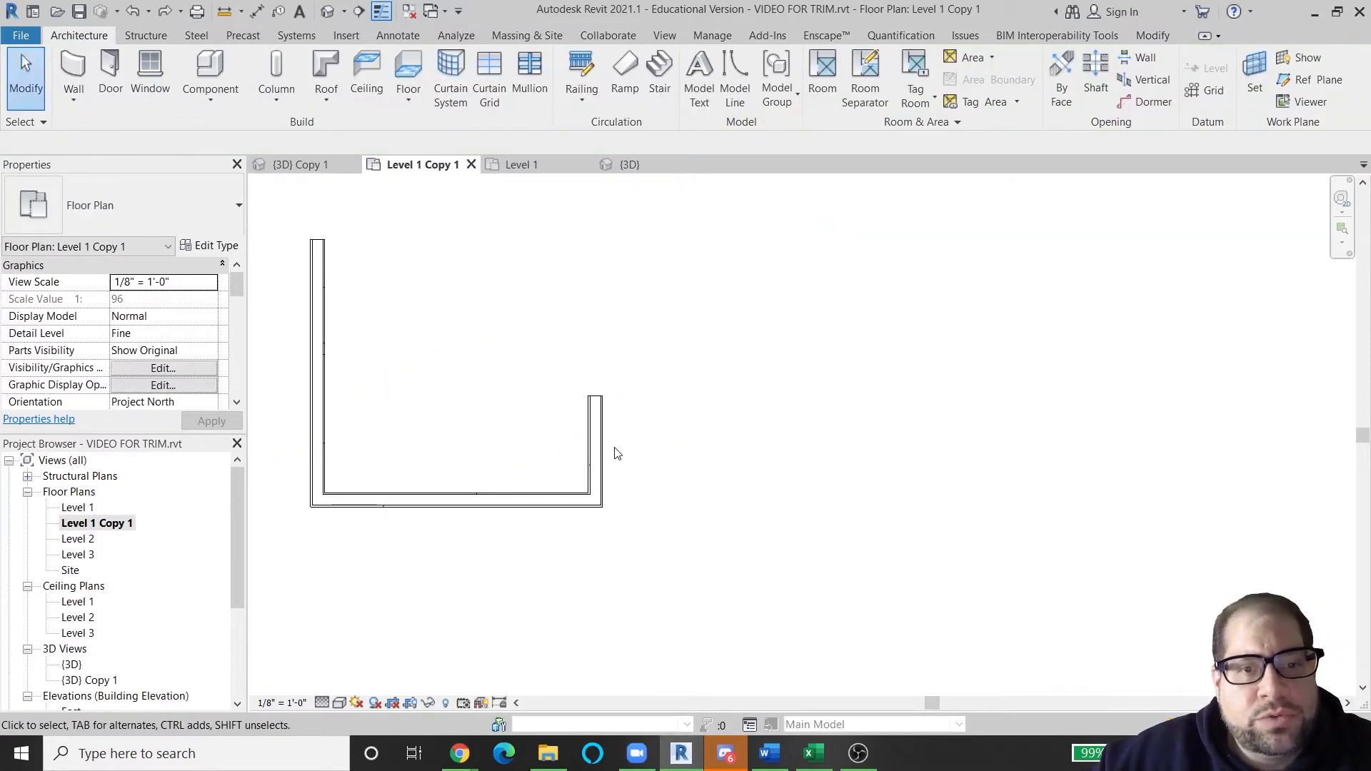
Step: Copy the short wall to a freestanding position about 3'-8" from the long wall, and delete the copy
left_click(596, 436)
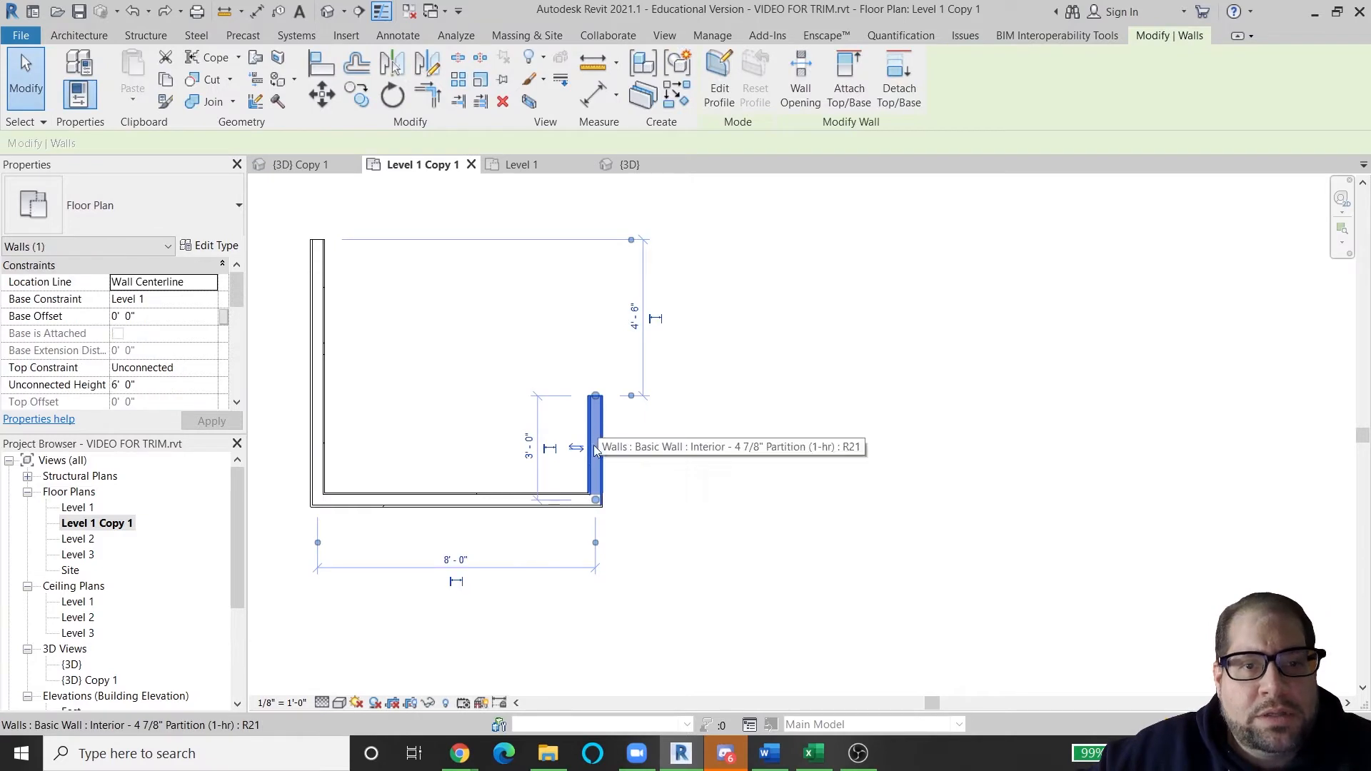
left_click(357, 95)
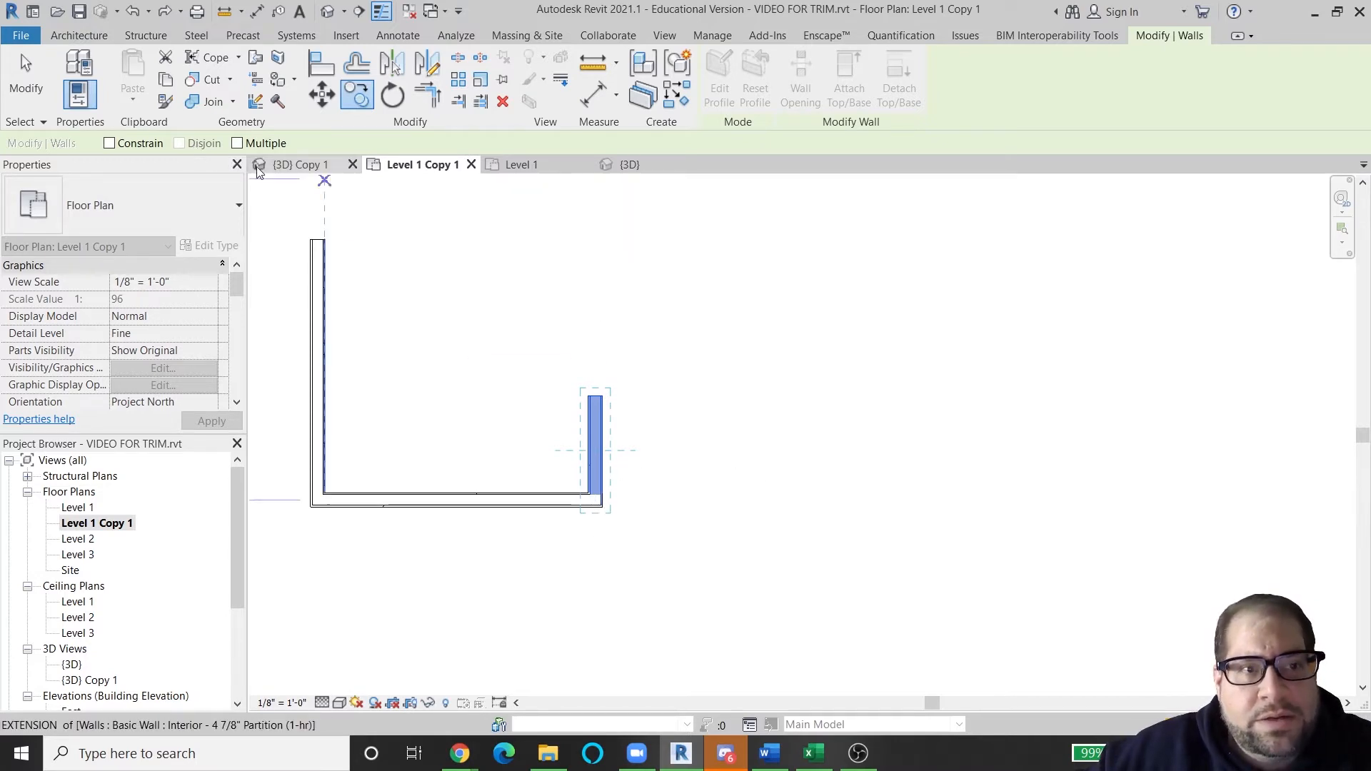
left_click(598, 494)
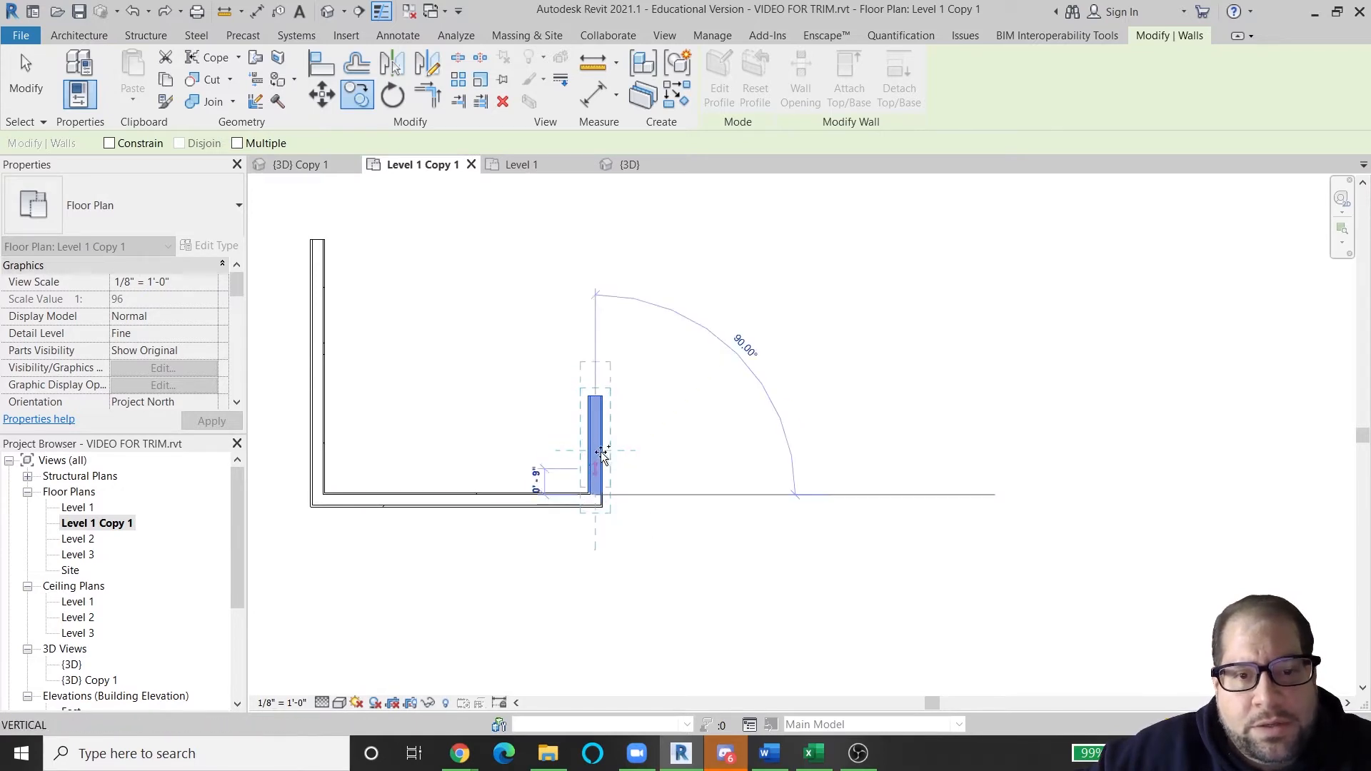
left_click(446, 388)
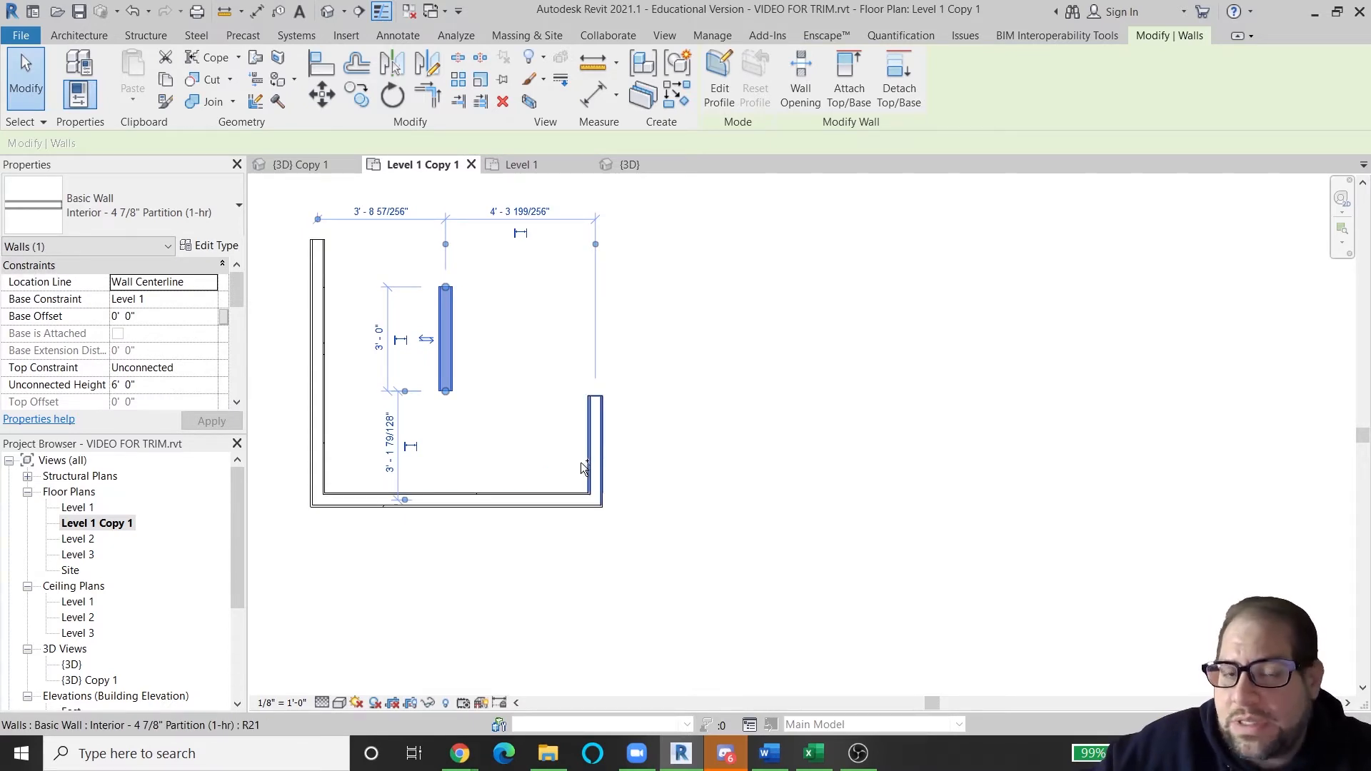
key("Delete")
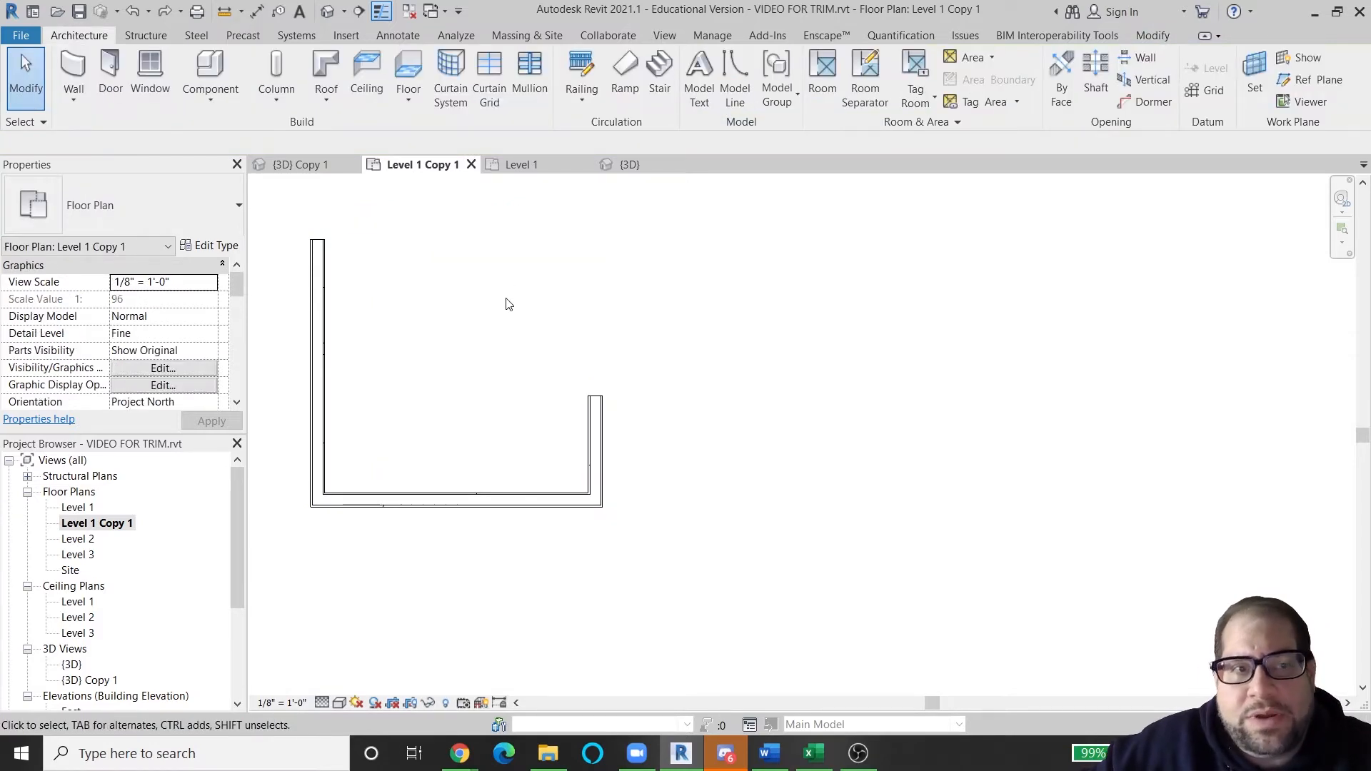
Step: Copy the short wall from its base endpoint onto the horizontal wall, 4'-0" from the long wall, and undo the copy
left_click(595, 435)
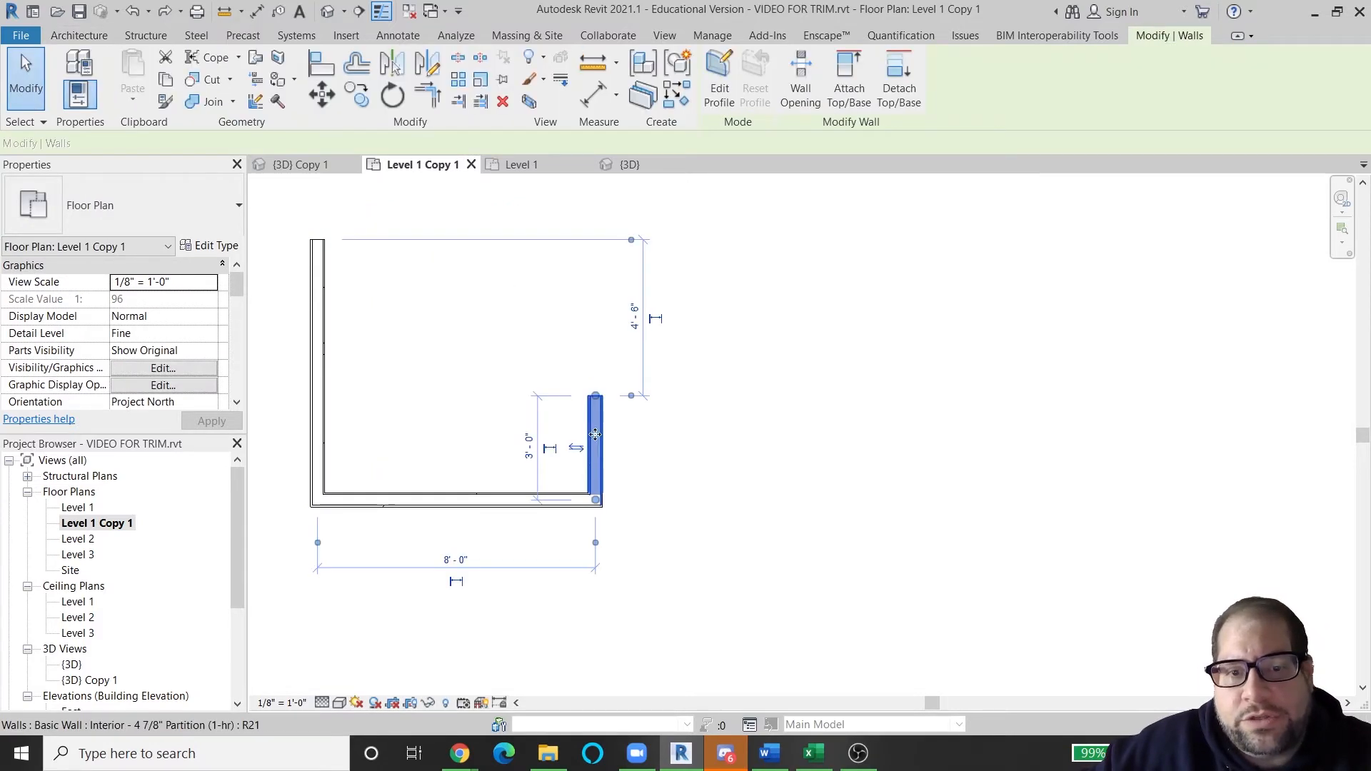
left_click(360, 95)
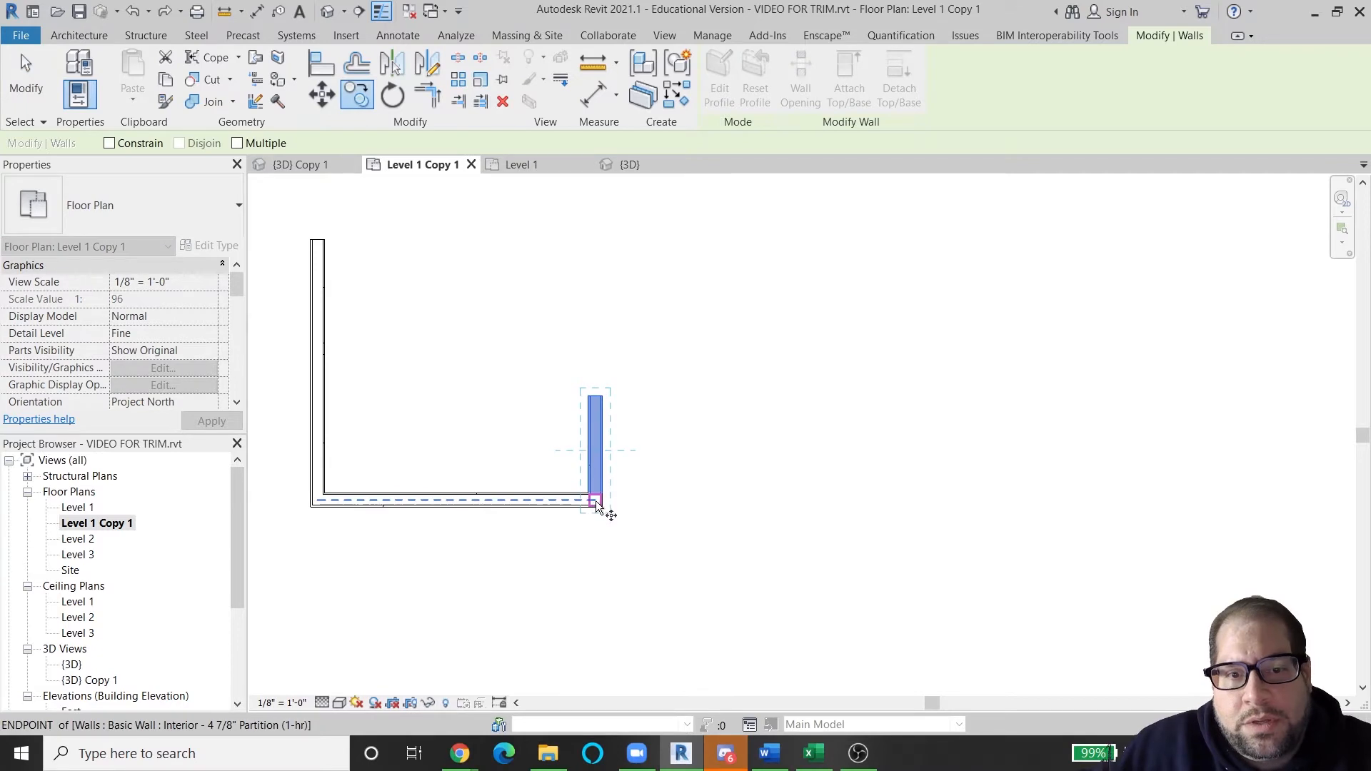
left_click(596, 501)
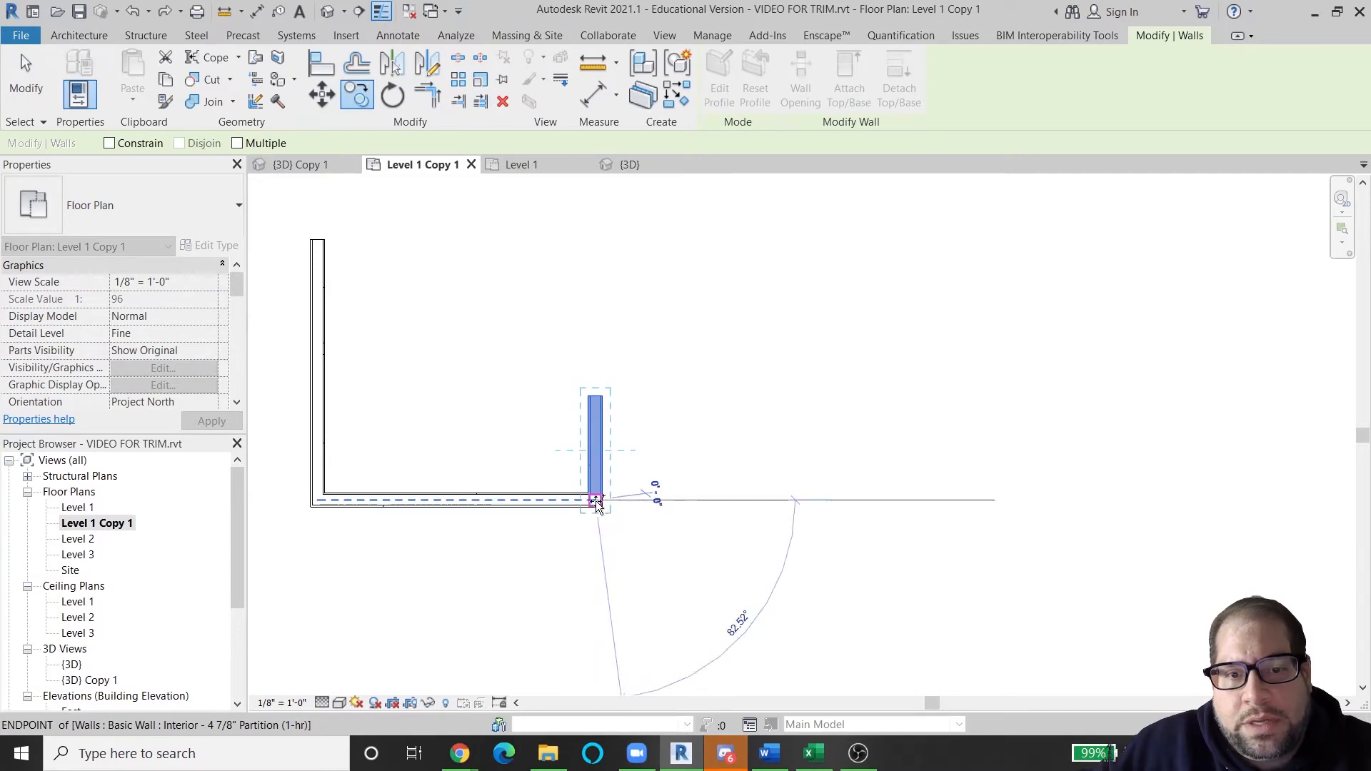
left_click(455, 499)
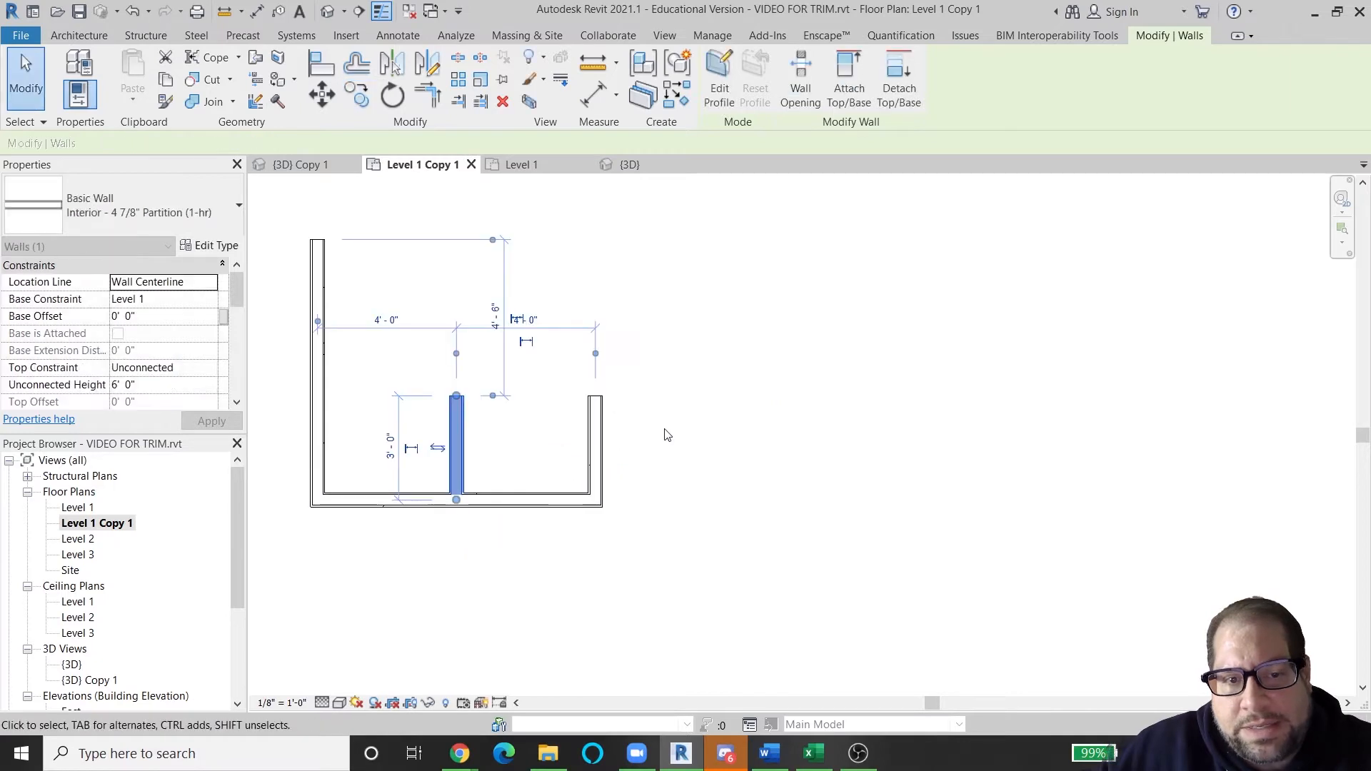
left_click(650, 449)
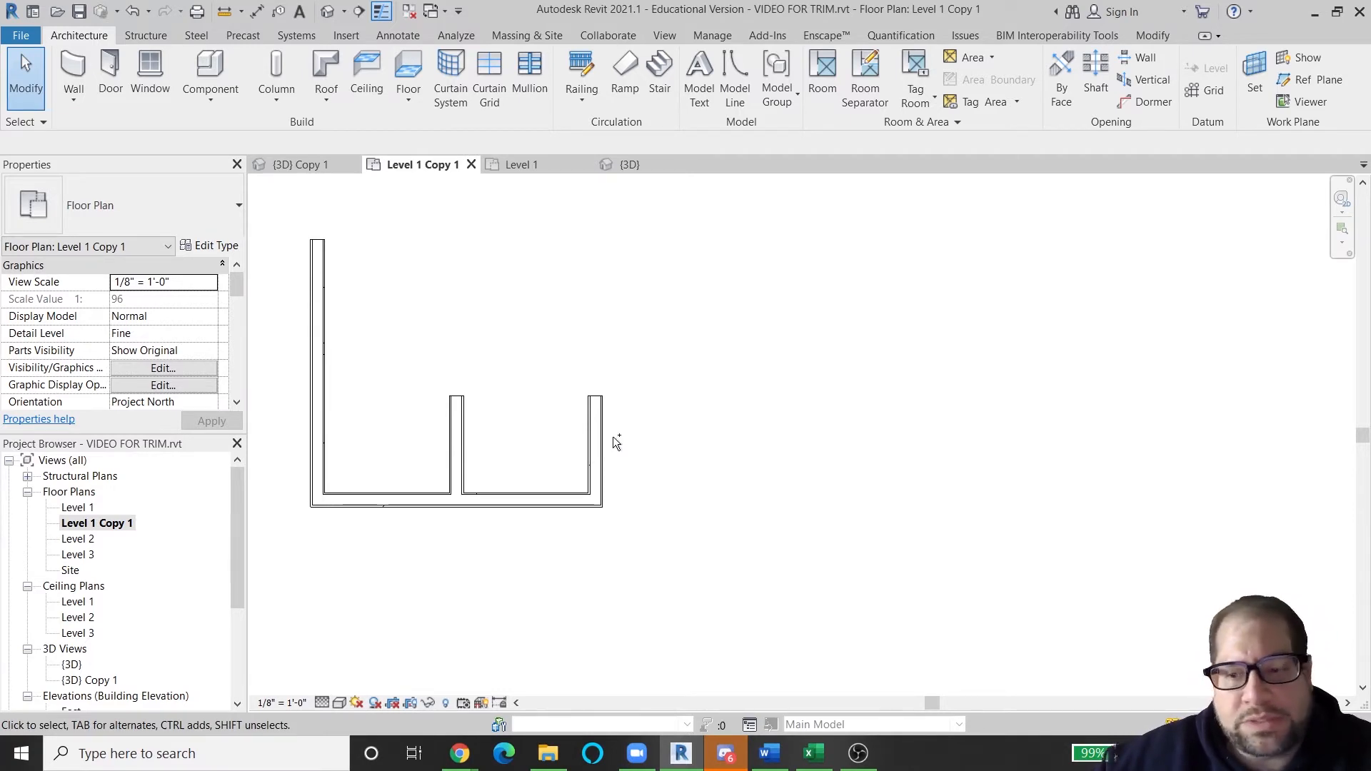
key("ctrl+z")
Step: Copy the short wall with Multiple enabled, placing three copies along the horizontal wall between the original and the long wall
left_click(592, 437)
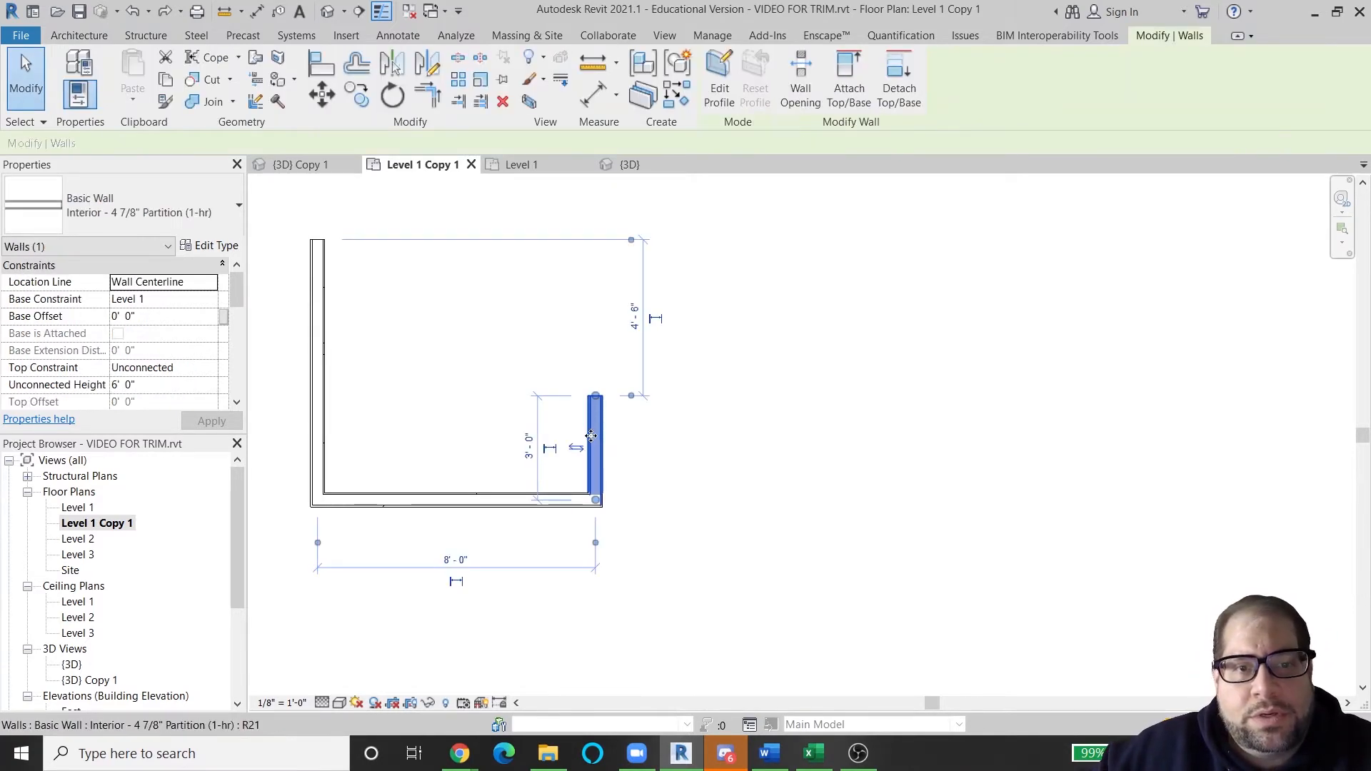
left_click(361, 98)
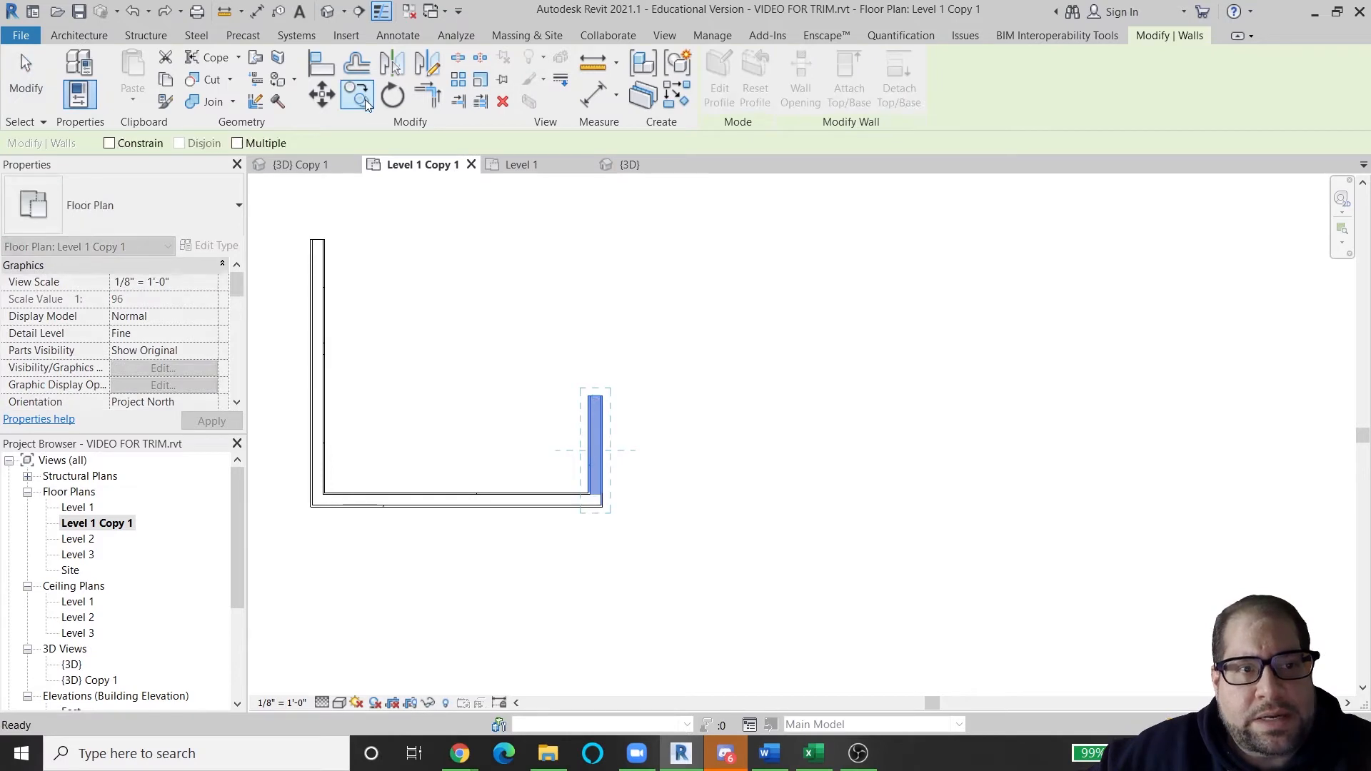
left_click(238, 144)
scroll(603, 493, "up", 1)
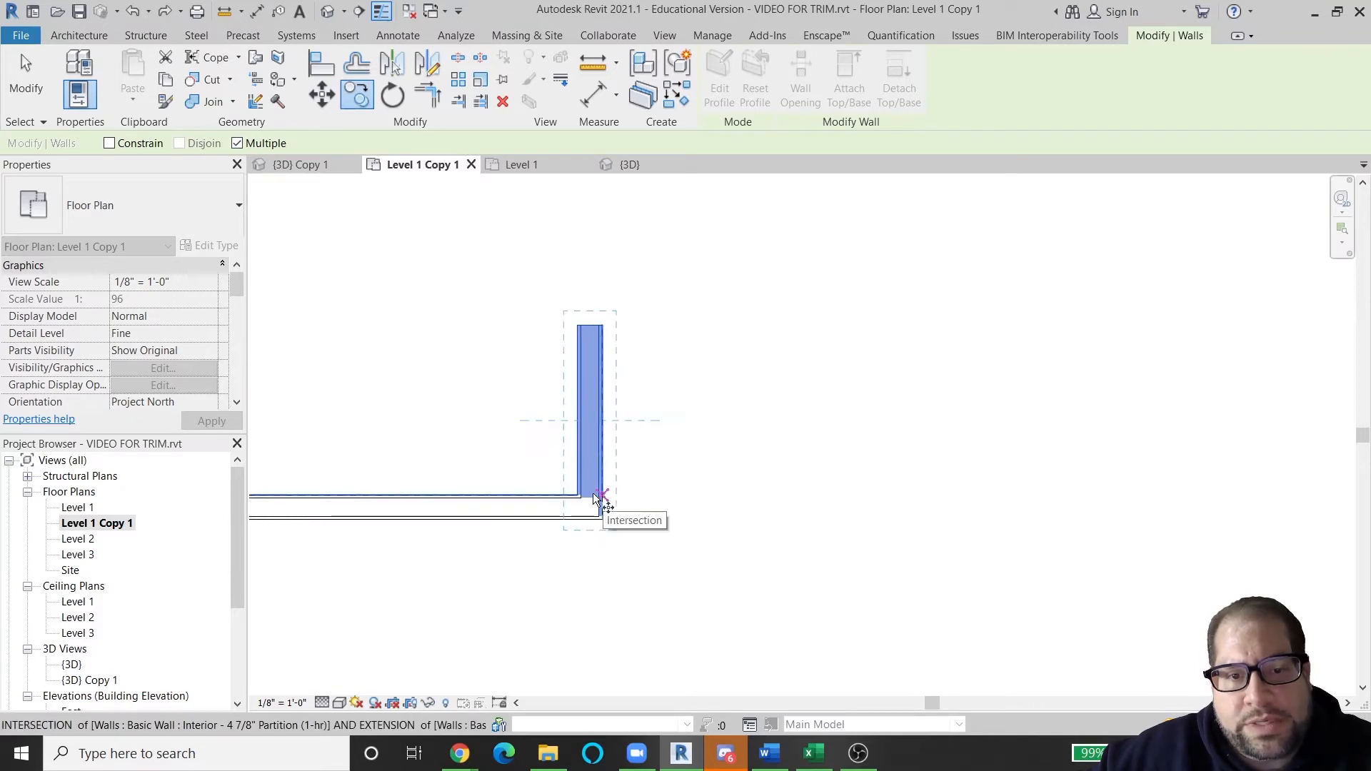
left_click(589, 495)
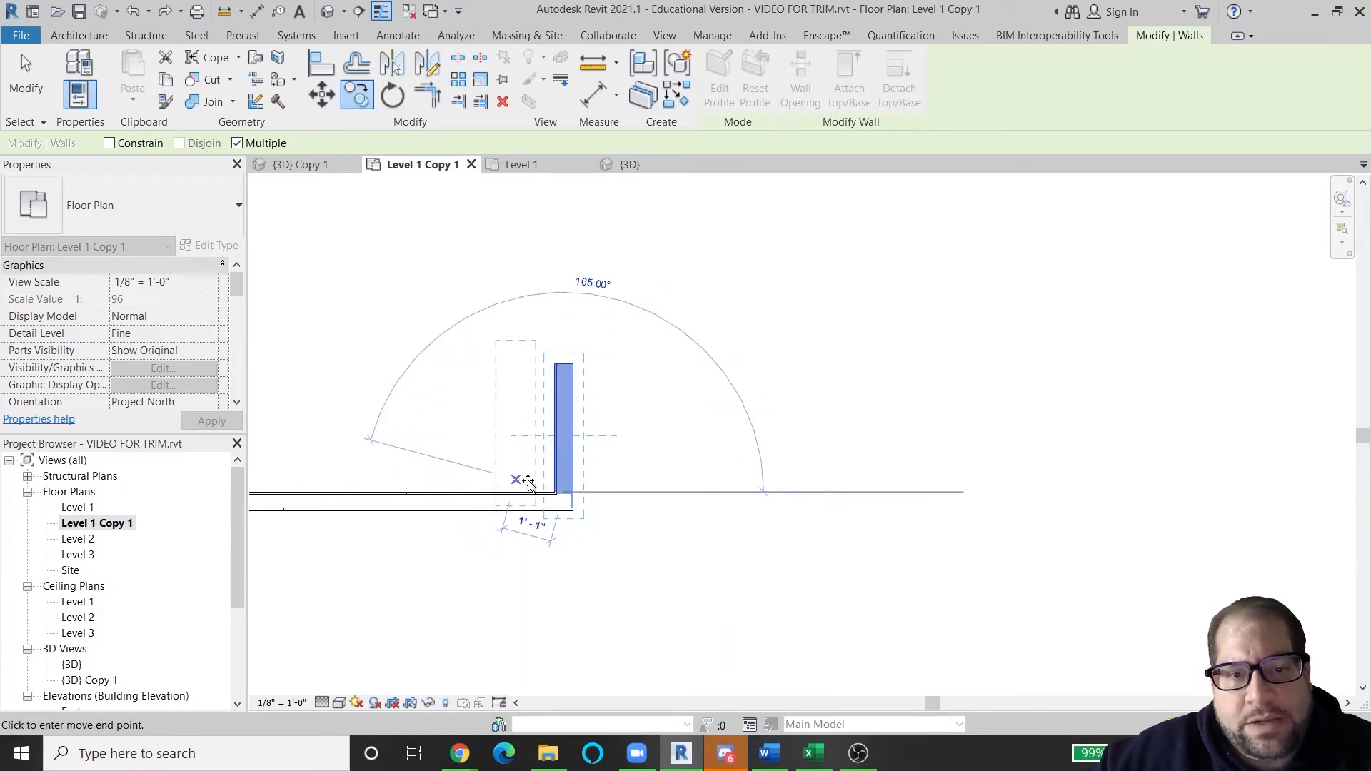
middle_click_drag(521, 480, 666, 470)
left_click(616, 484)
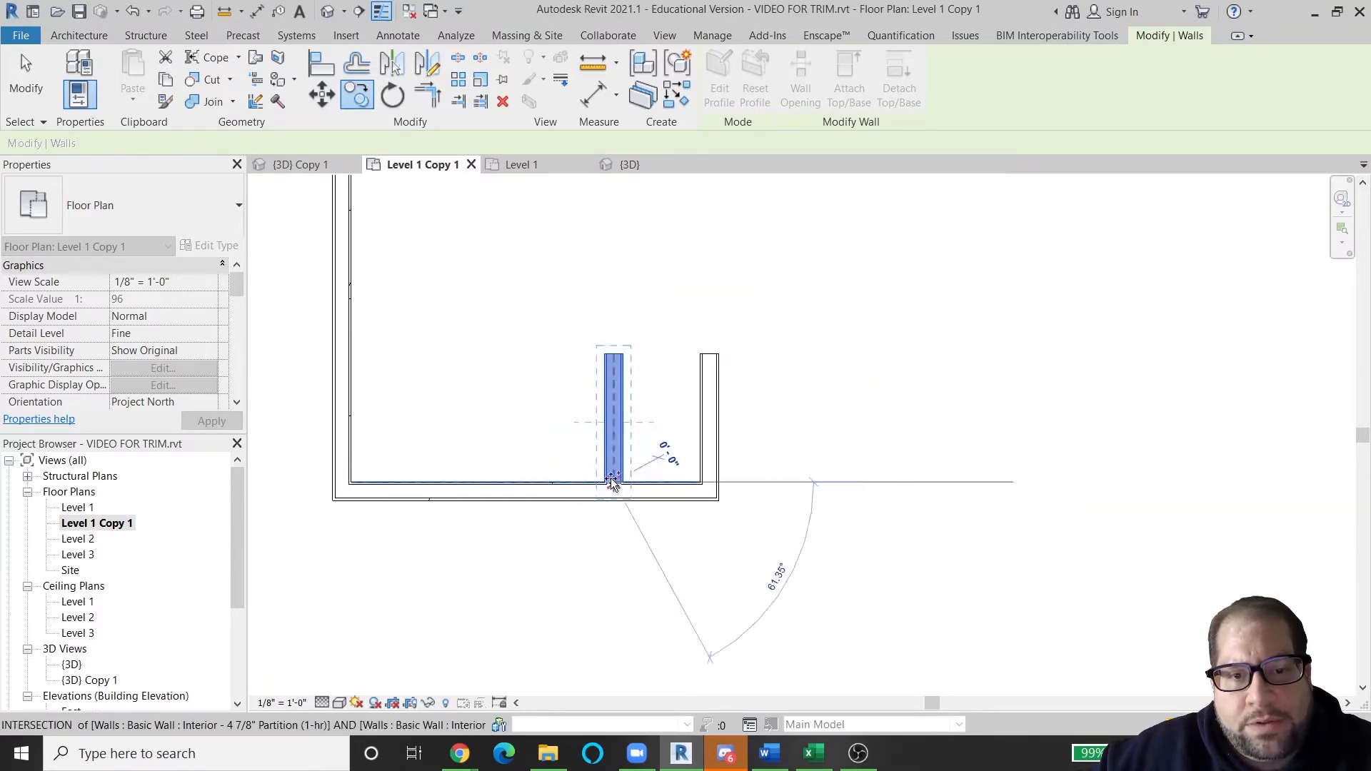
left_click(506, 480)
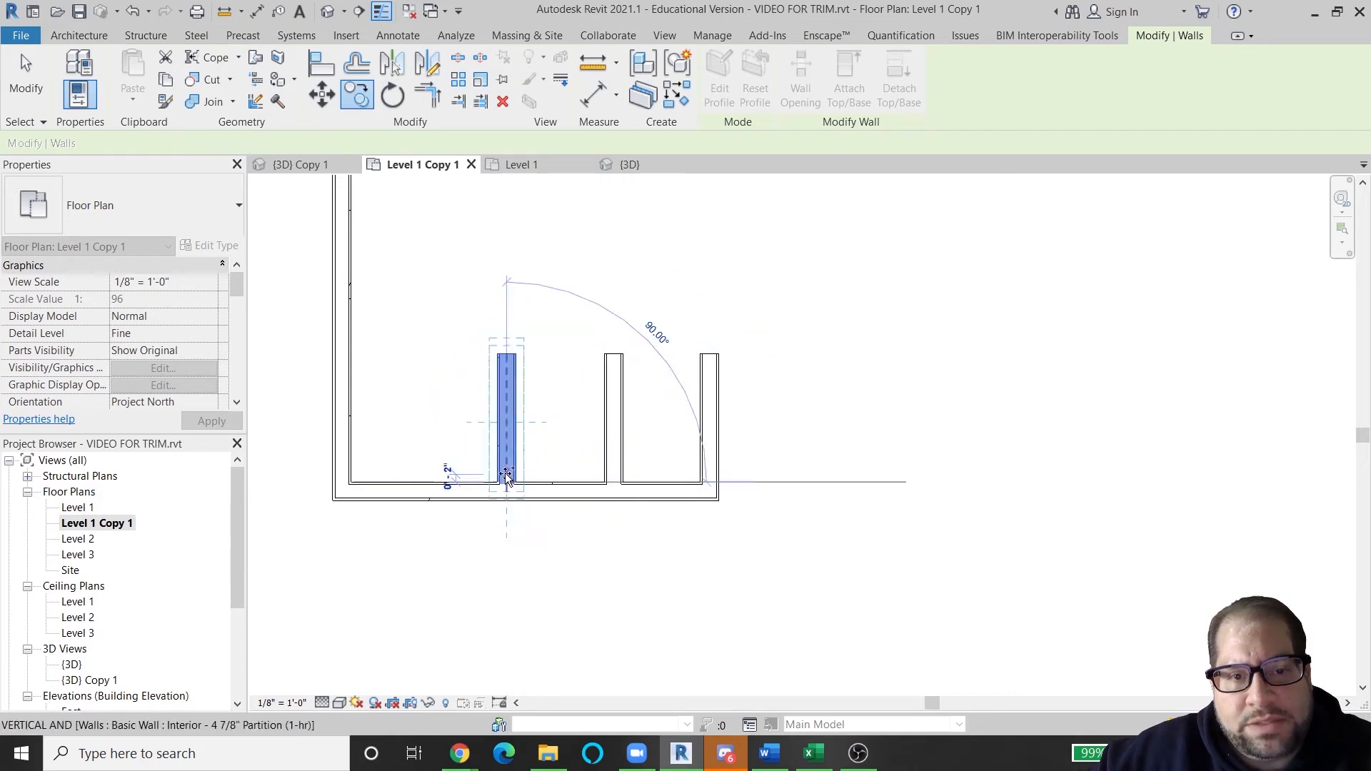
left_click(424, 480)
Step: Place two more copies, one on the upper end of the long wall and one atop the short wall copy nearest the original
middle_click_drag(466, 404, 579, 650)
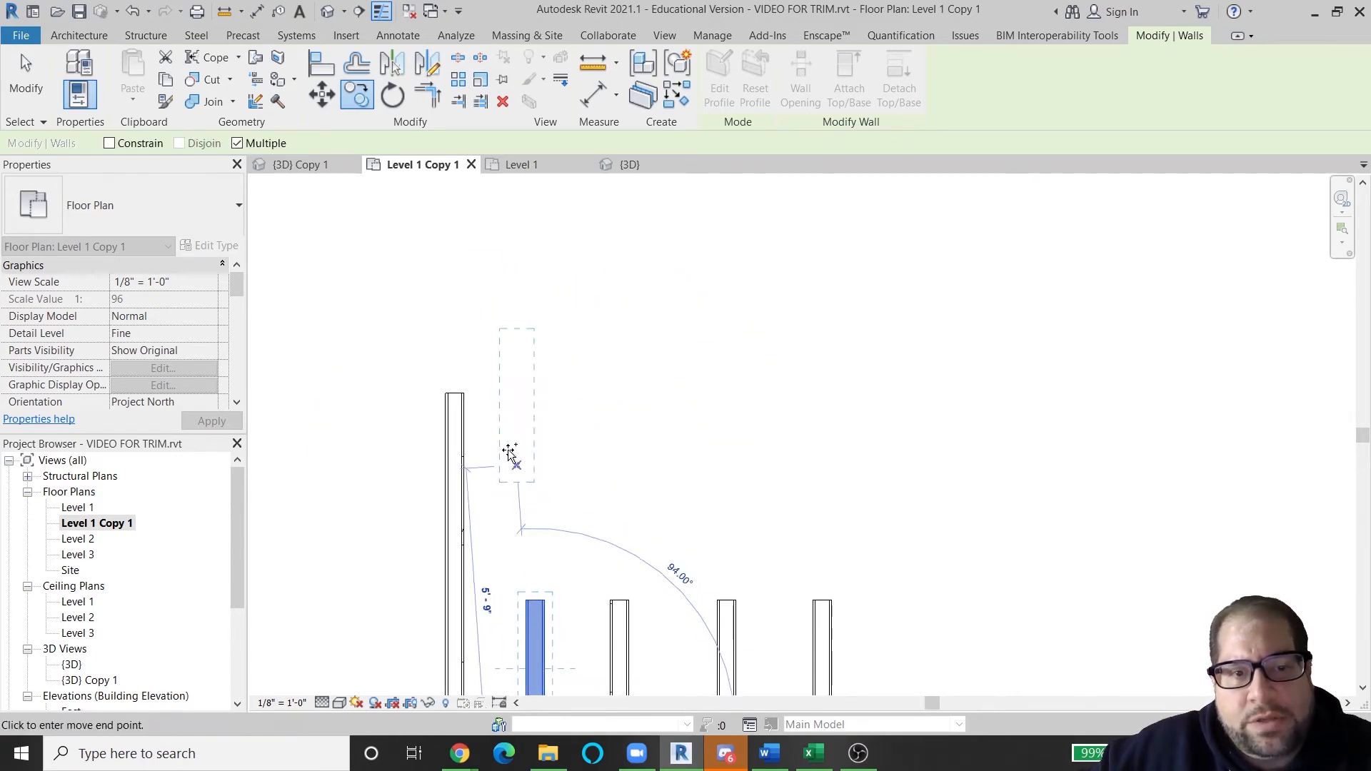
left_click(454, 392)
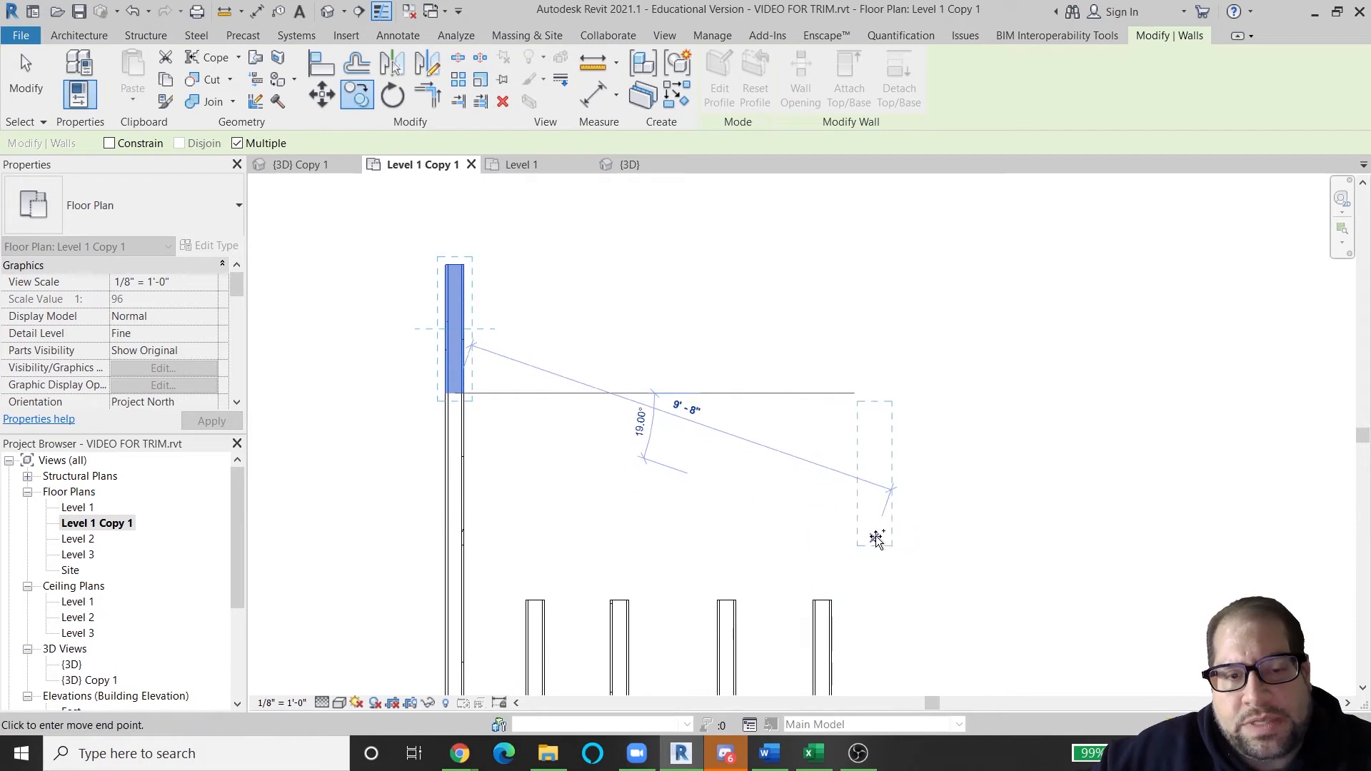
middle_click_drag(809, 498, 891, 583)
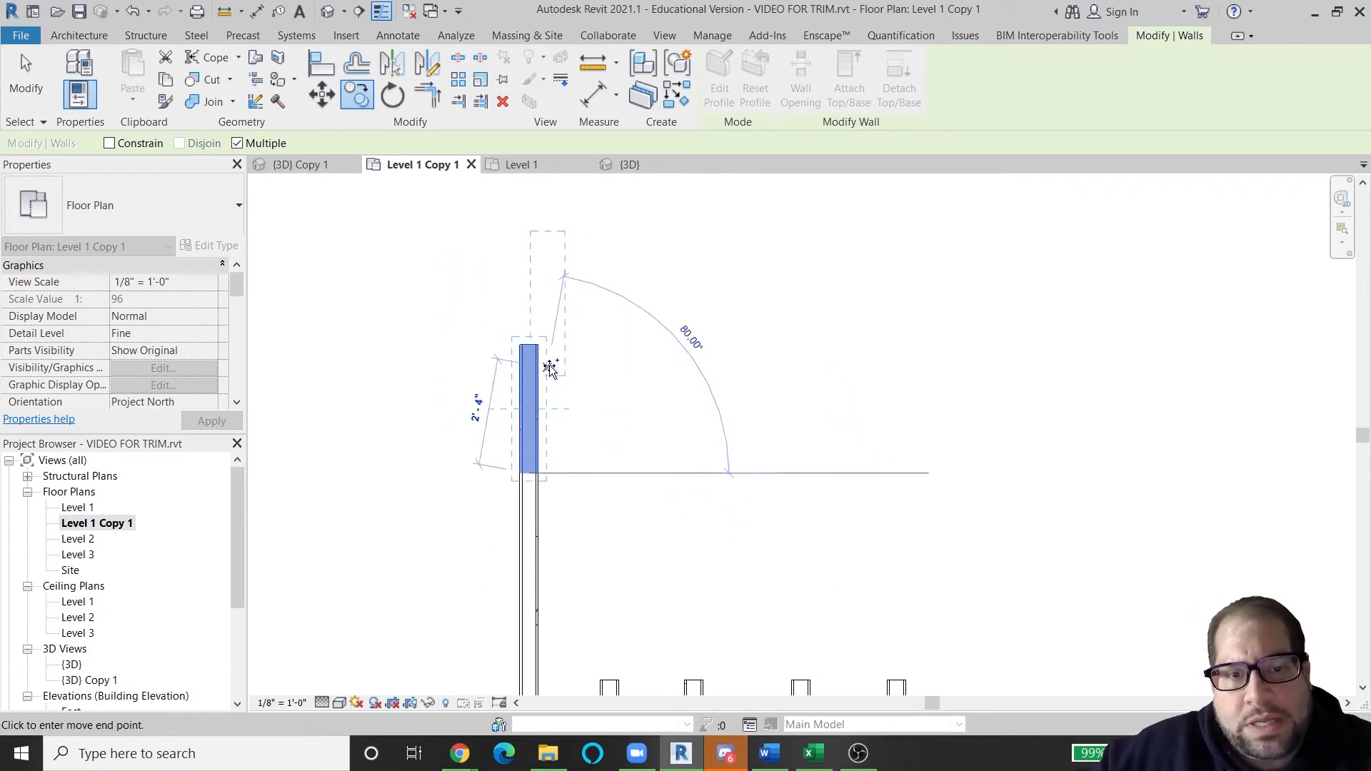
middle_click_drag(643, 529, 636, 396)
middle_click_drag(823, 540, 794, 446)
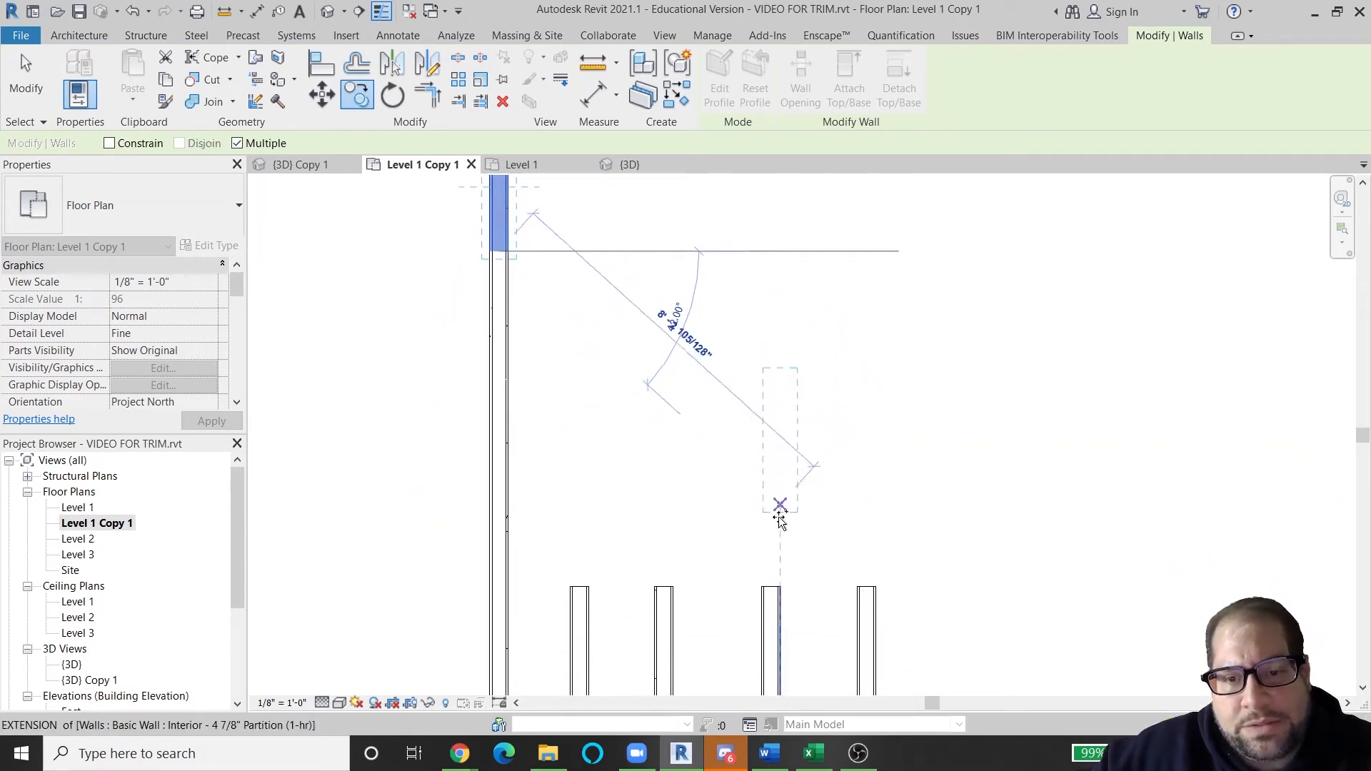
left_click(769, 569)
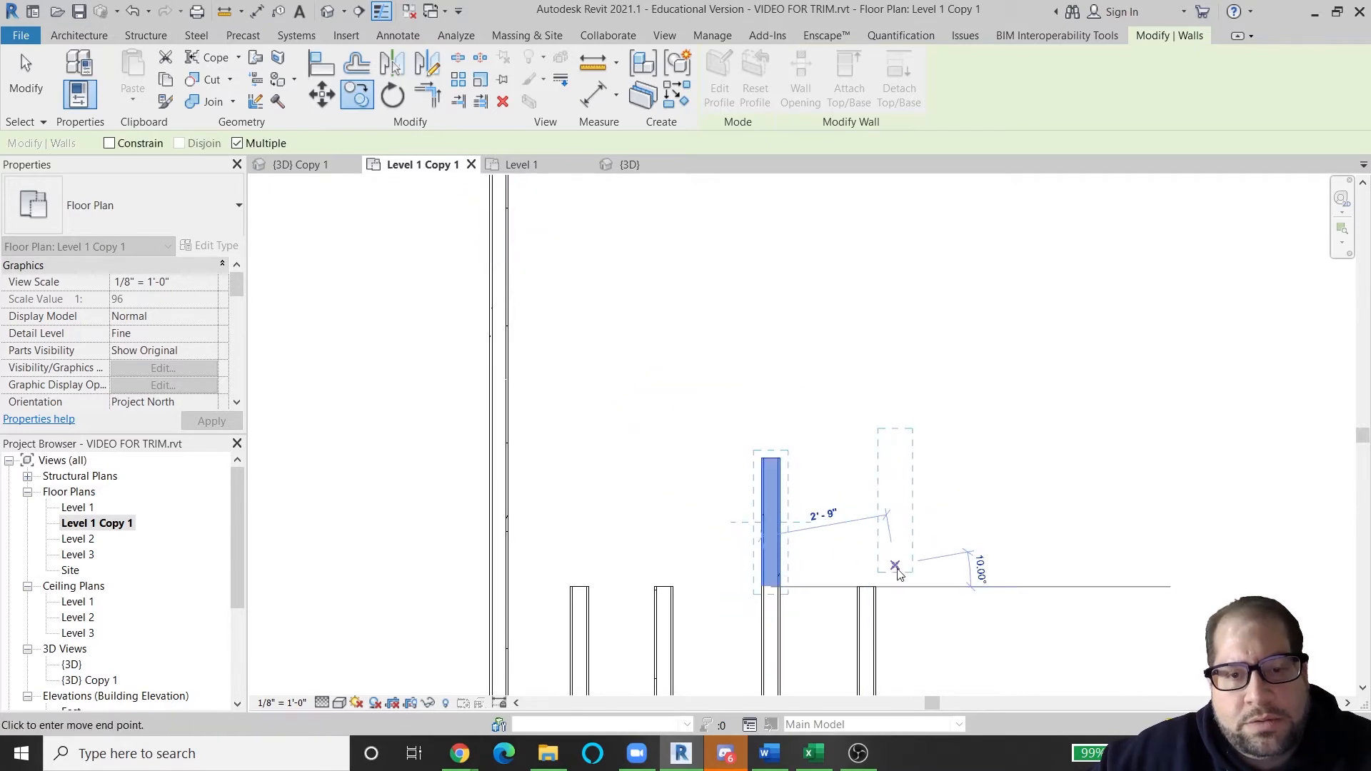
Step: End the Copy command and undo all the wall copies, leaving the original U-shaped layout
key("Escape")
key("Escape")
scroll(857, 593, "down", 2)
key("ctrl+z")
key("ctrl+z")
key("ctrl+z")
key("ctrl+z")
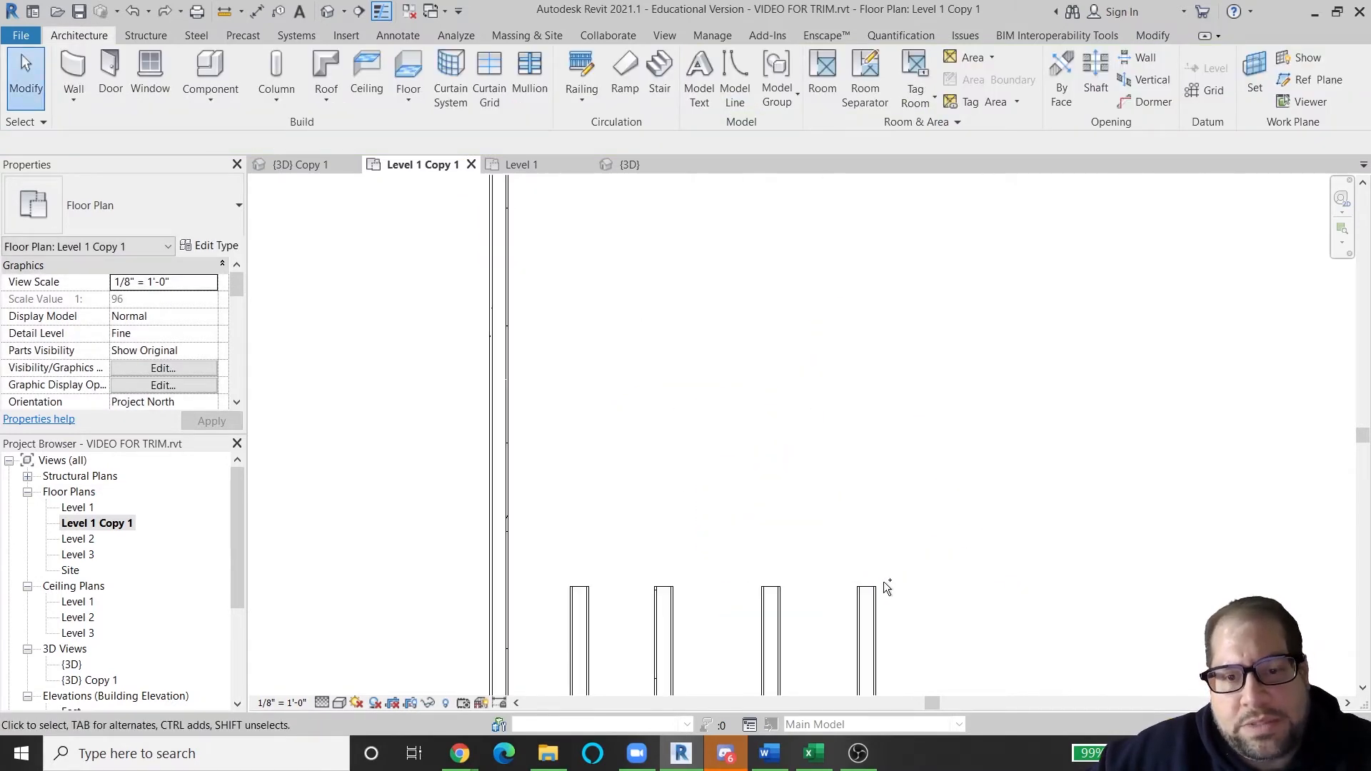
key("ctrl+z")
key("ctrl+z")
key("ctrl+z")
key("ctrl+z")
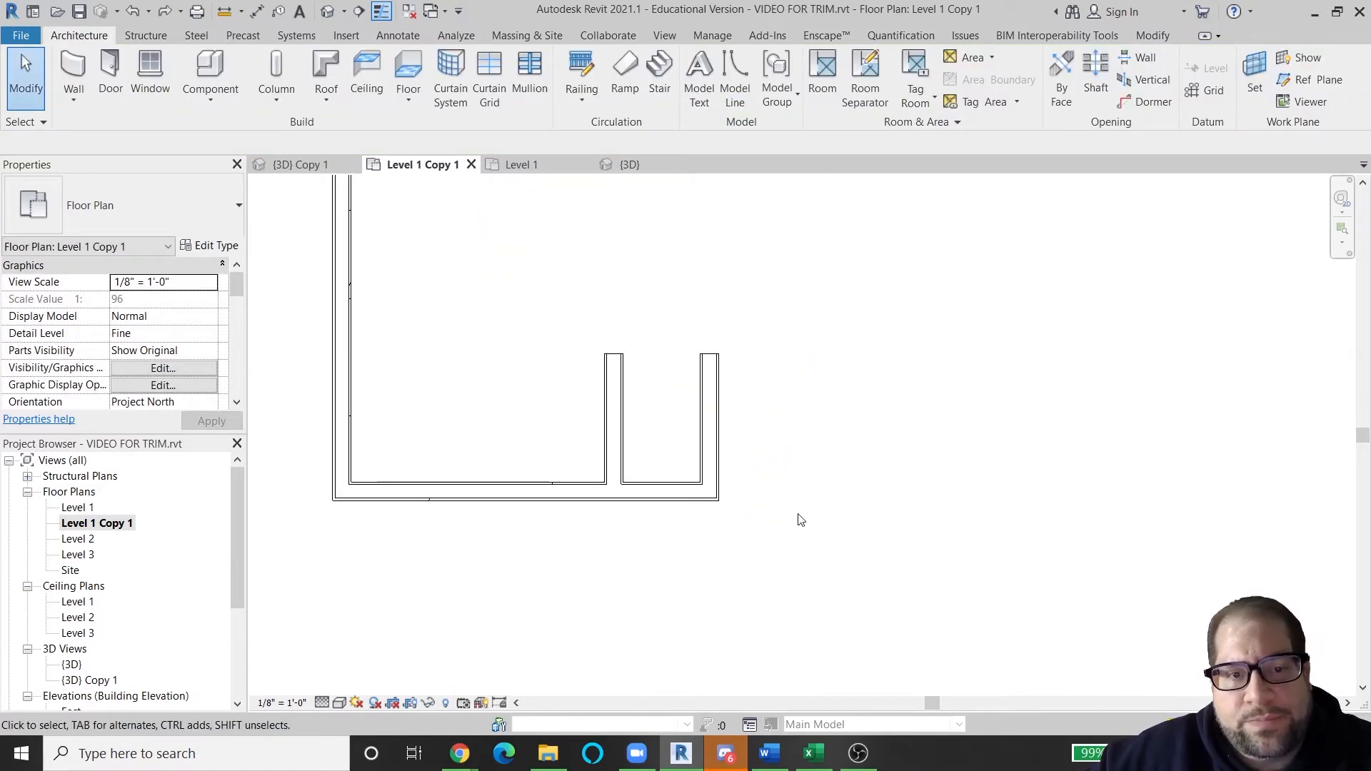
middle_click_drag(788, 445, 790, 484)
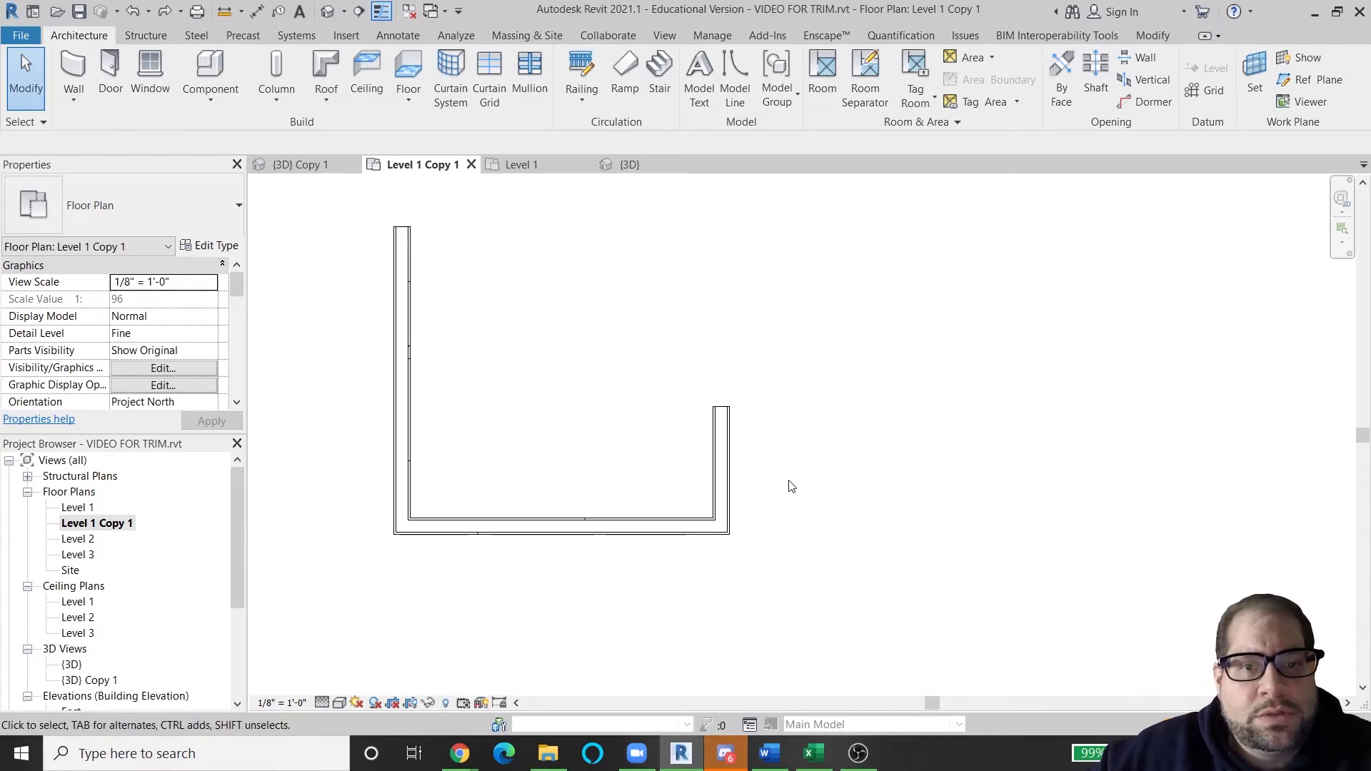
Step: Rotate the short wall counterclockwise about its midpoint to 42° from the horizontal wall, with Disjoin and Copy off
left_click(728, 465)
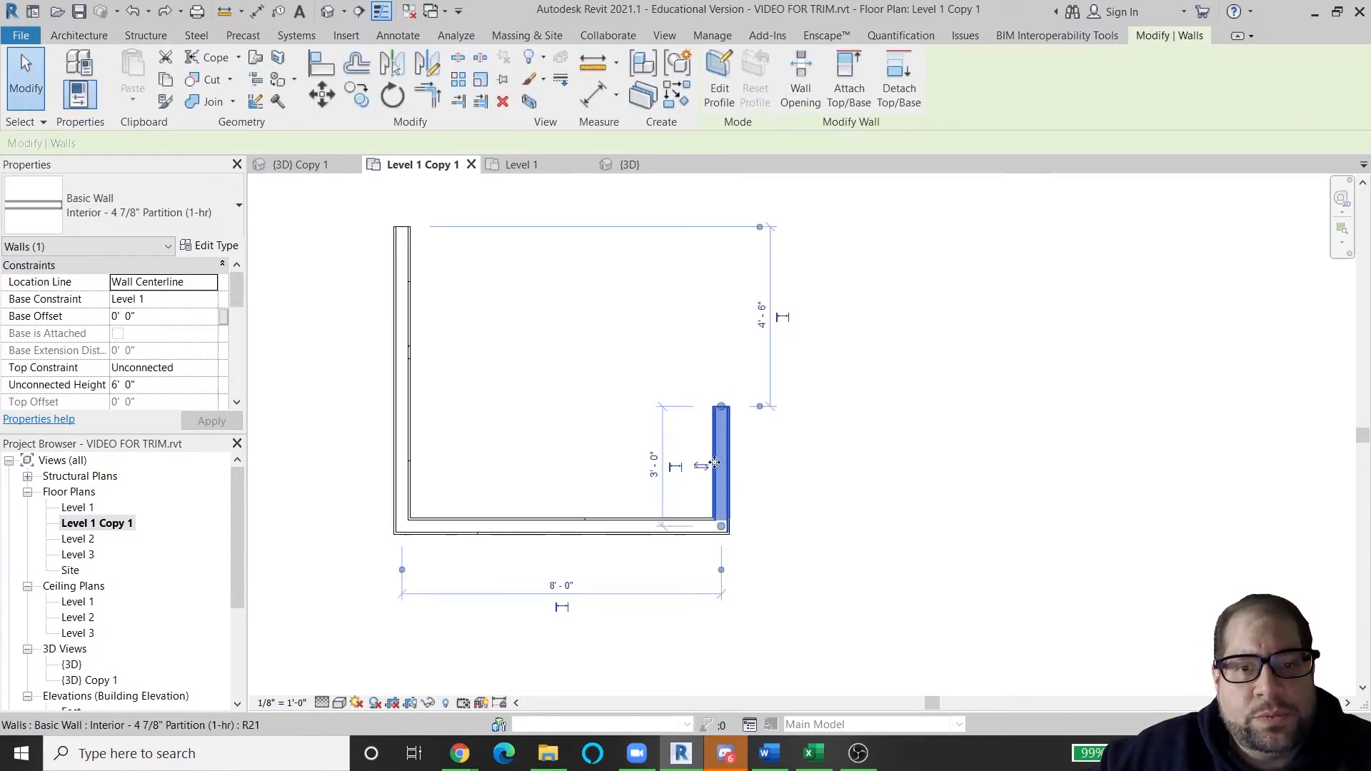
left_click(393, 97)
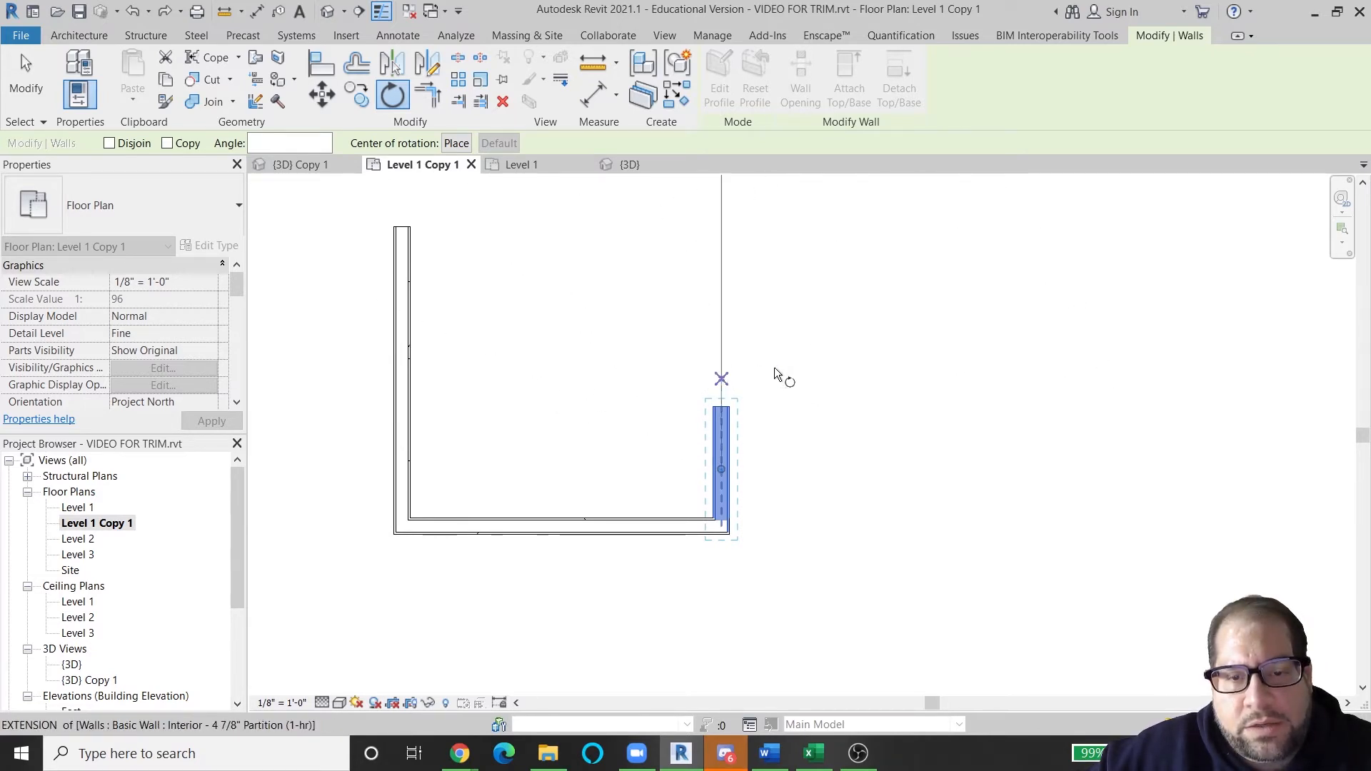
scroll(812, 357, "down", 2)
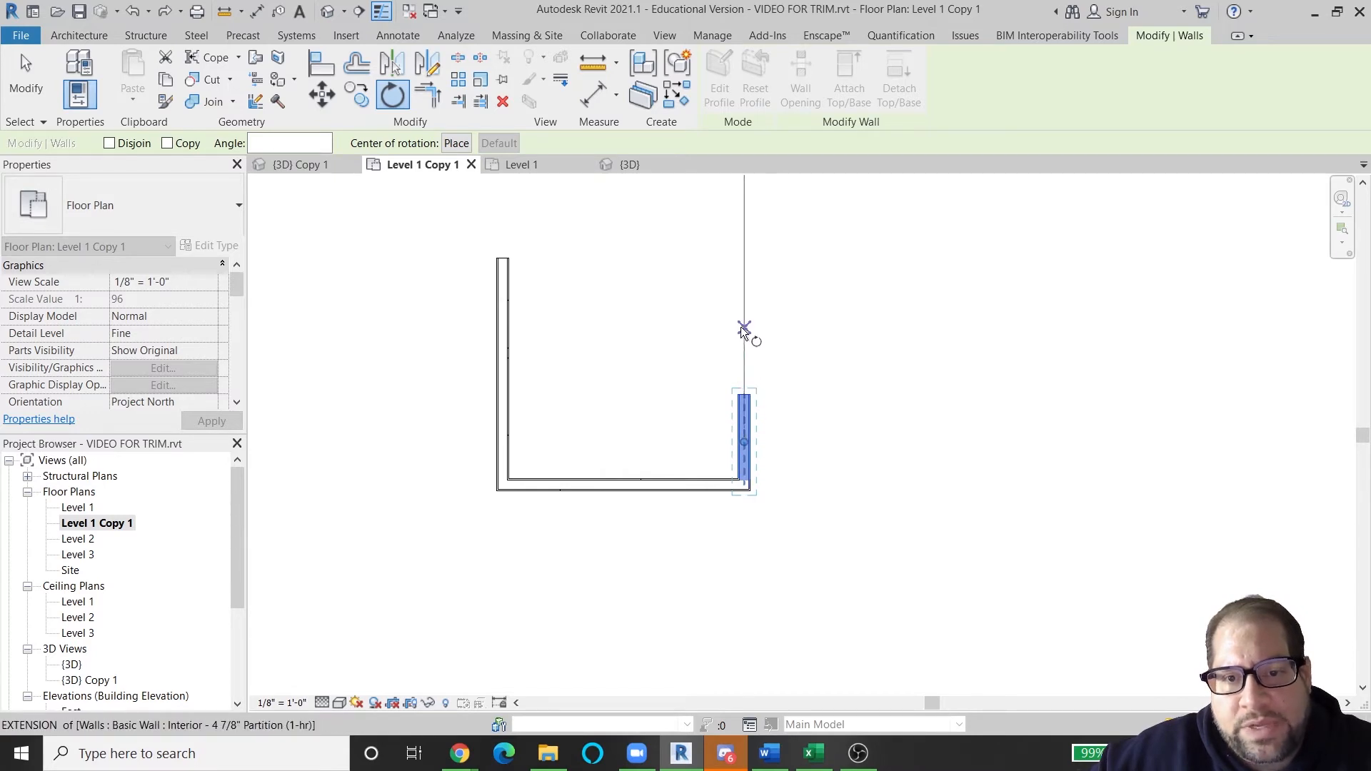
left_click(744, 286)
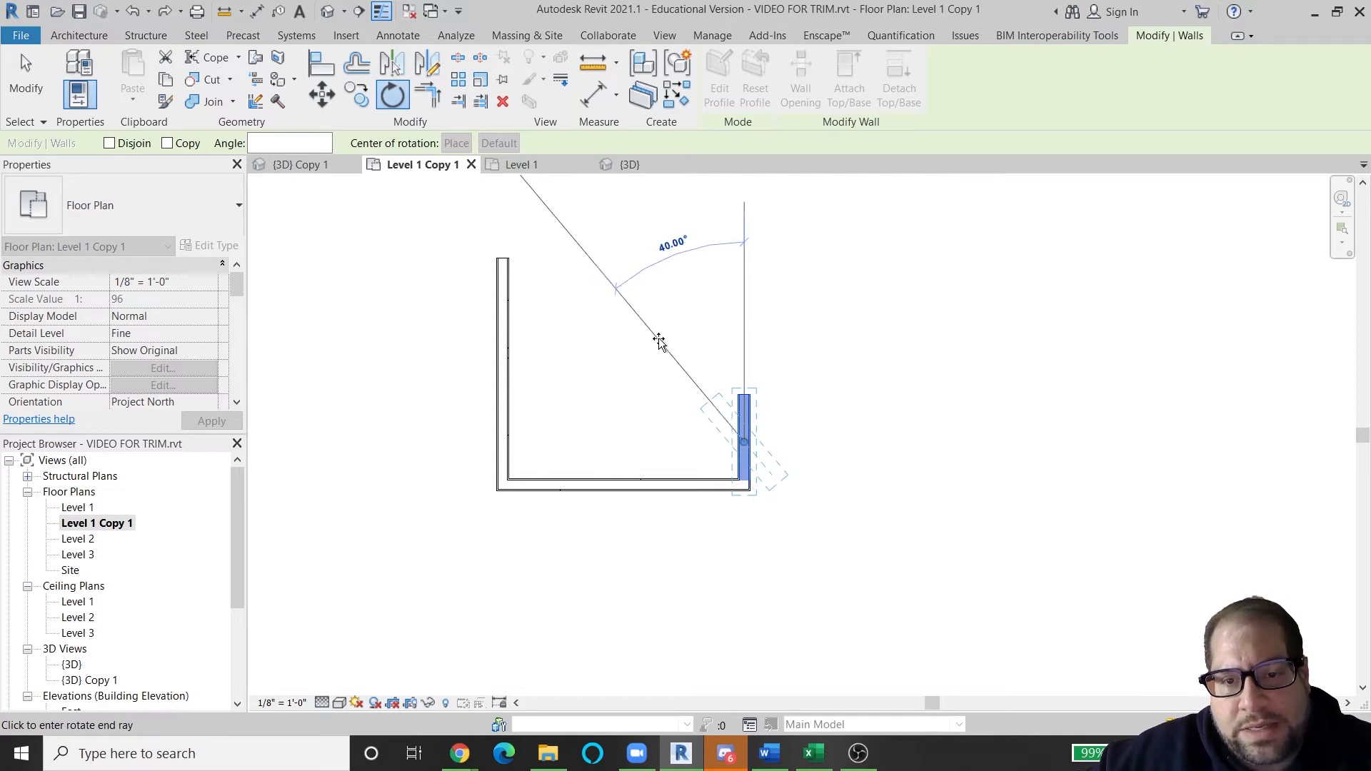
left_click(635, 344)
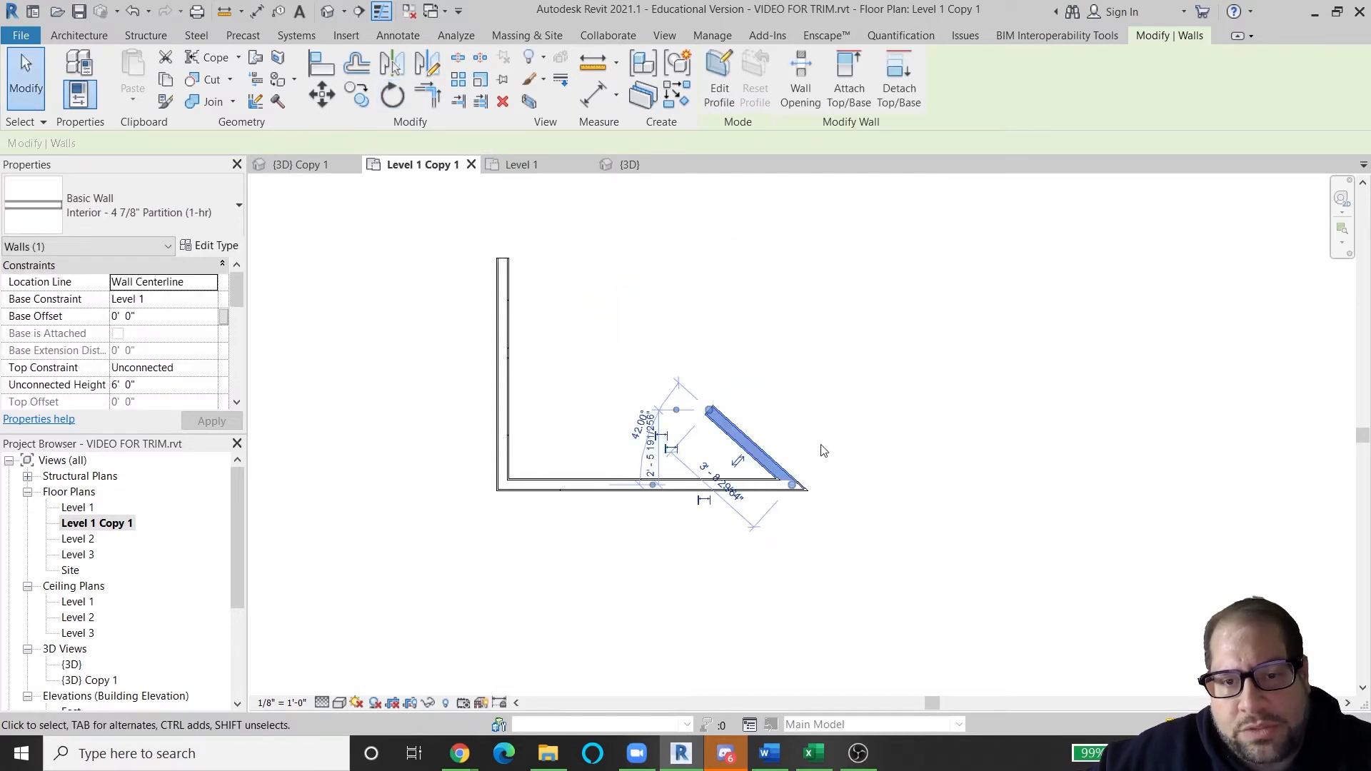
Step: Undo the short wall's midpoint rotation and rotate the wall 45° clockwise about its corner with the horizontal wall, with Disjoin off
key("ctrl+z")
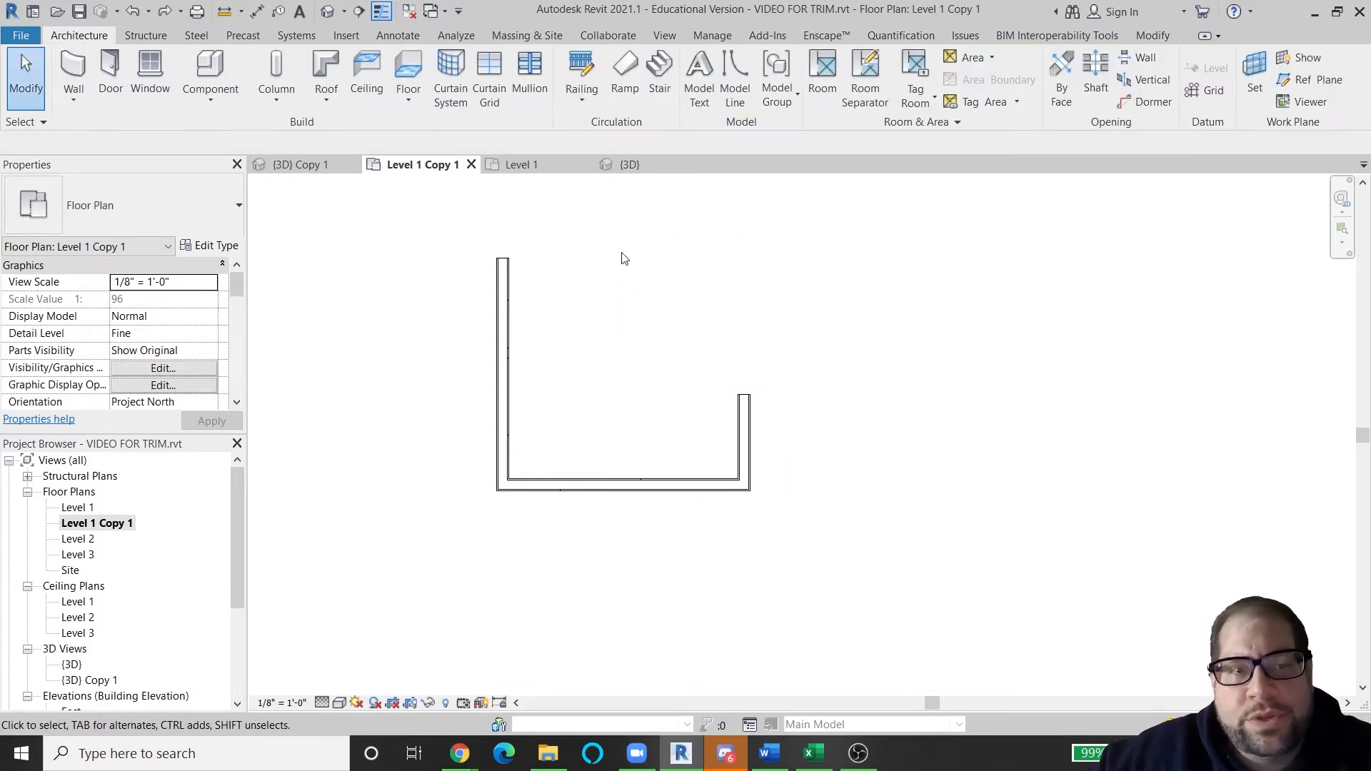
left_click(745, 442)
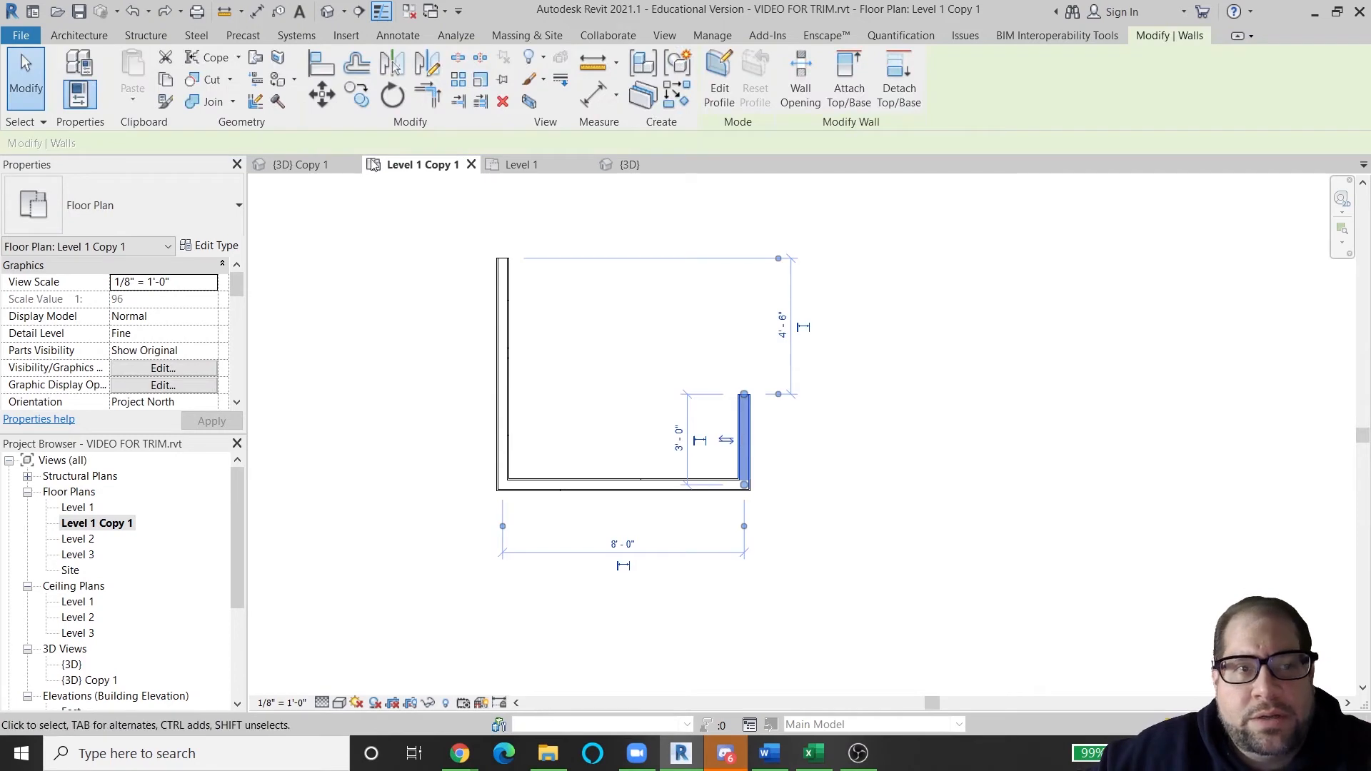
left_click(391, 97)
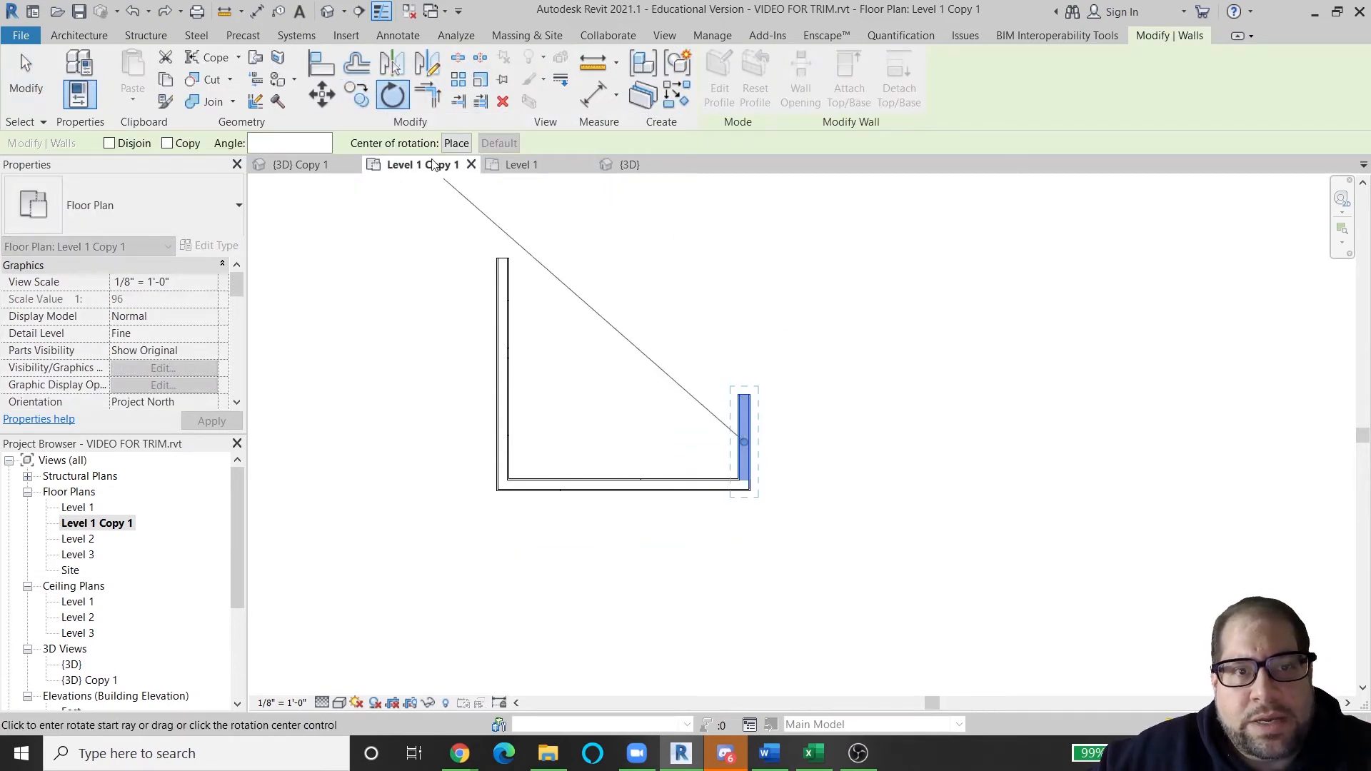
left_click(456, 143)
scroll(750, 489, "up", 5)
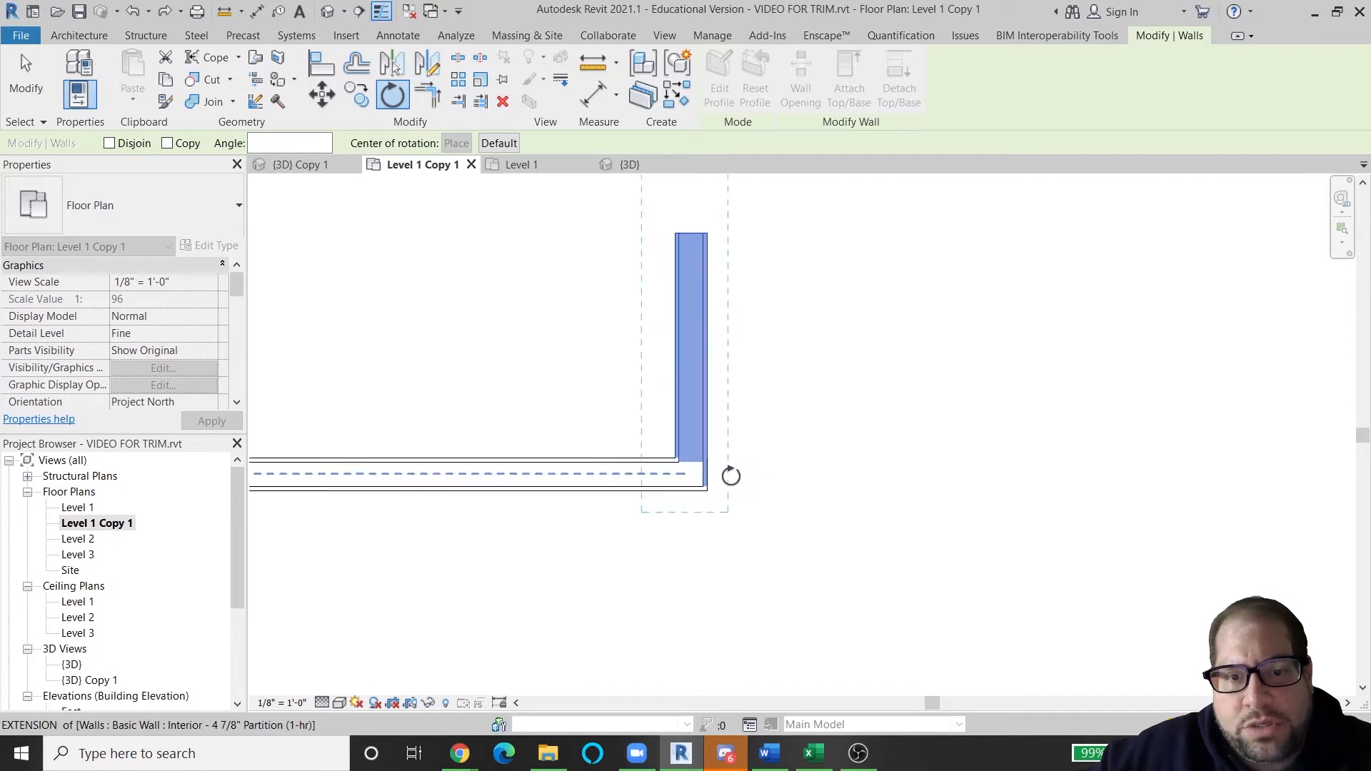
left_click(684, 475)
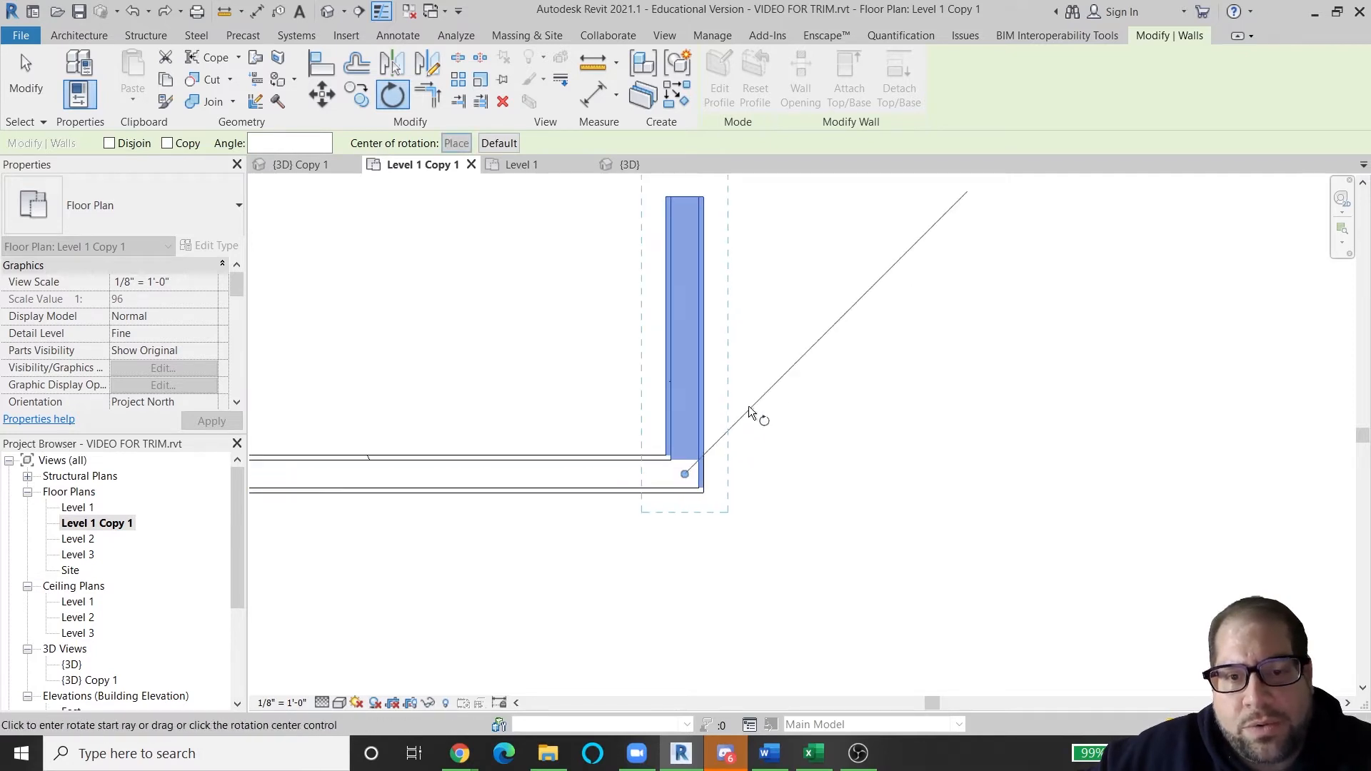
middle_click_drag(778, 349, 793, 554)
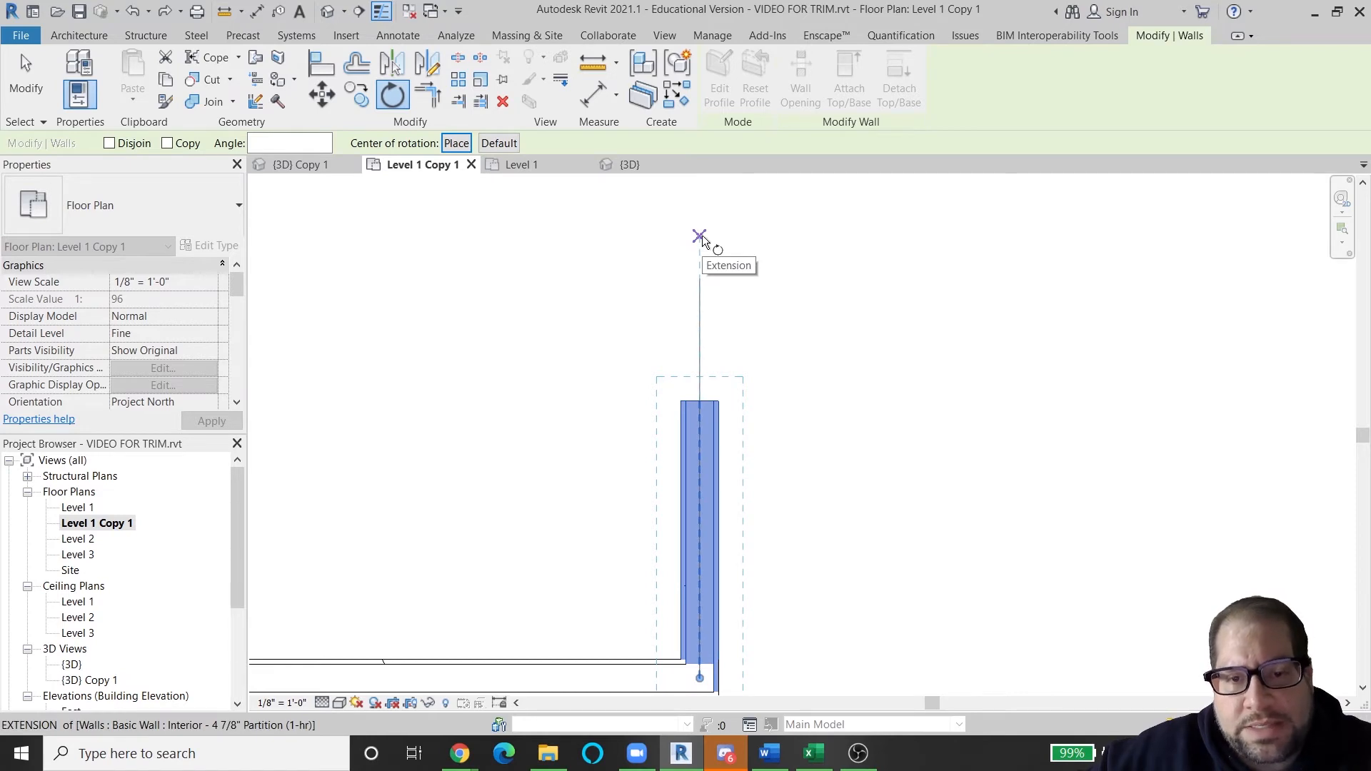
left_click(701, 236)
middle_click_drag(1015, 376, 995, 207)
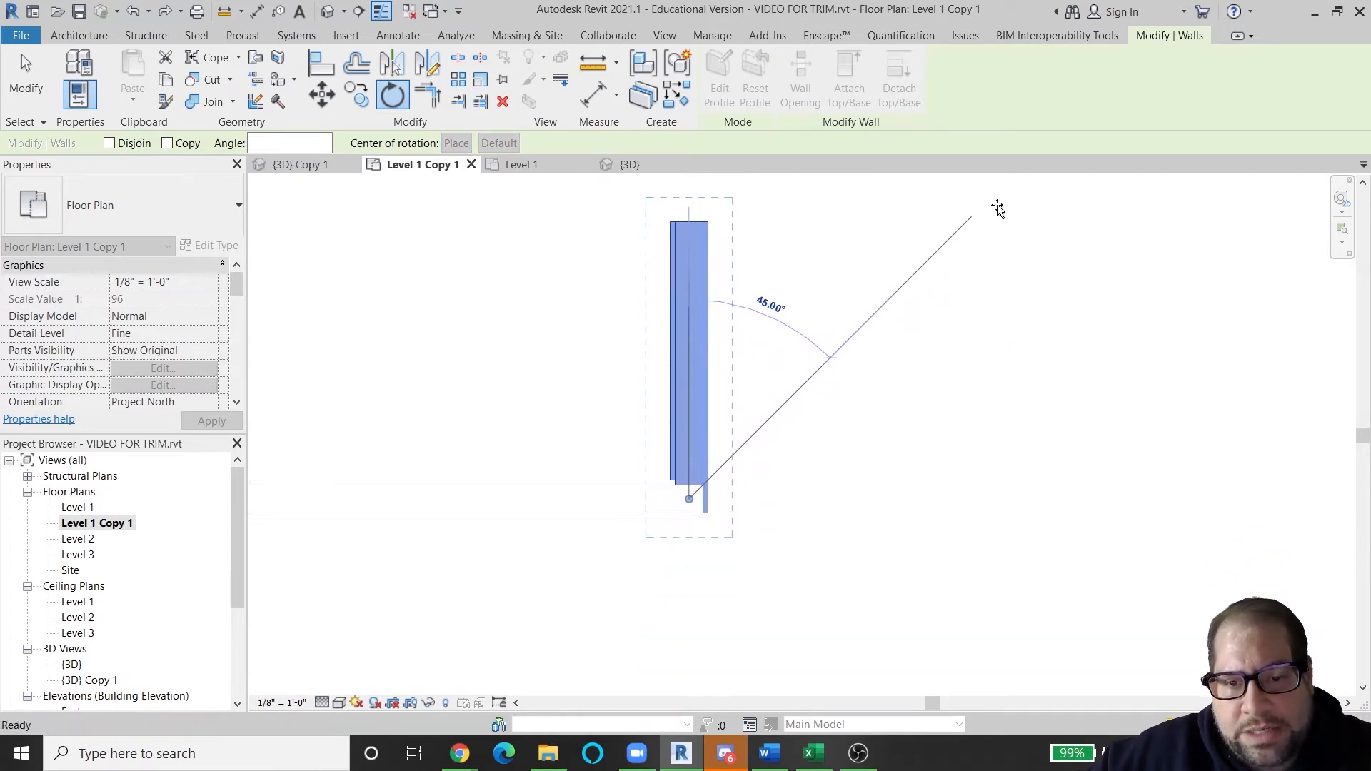
left_click(926, 267)
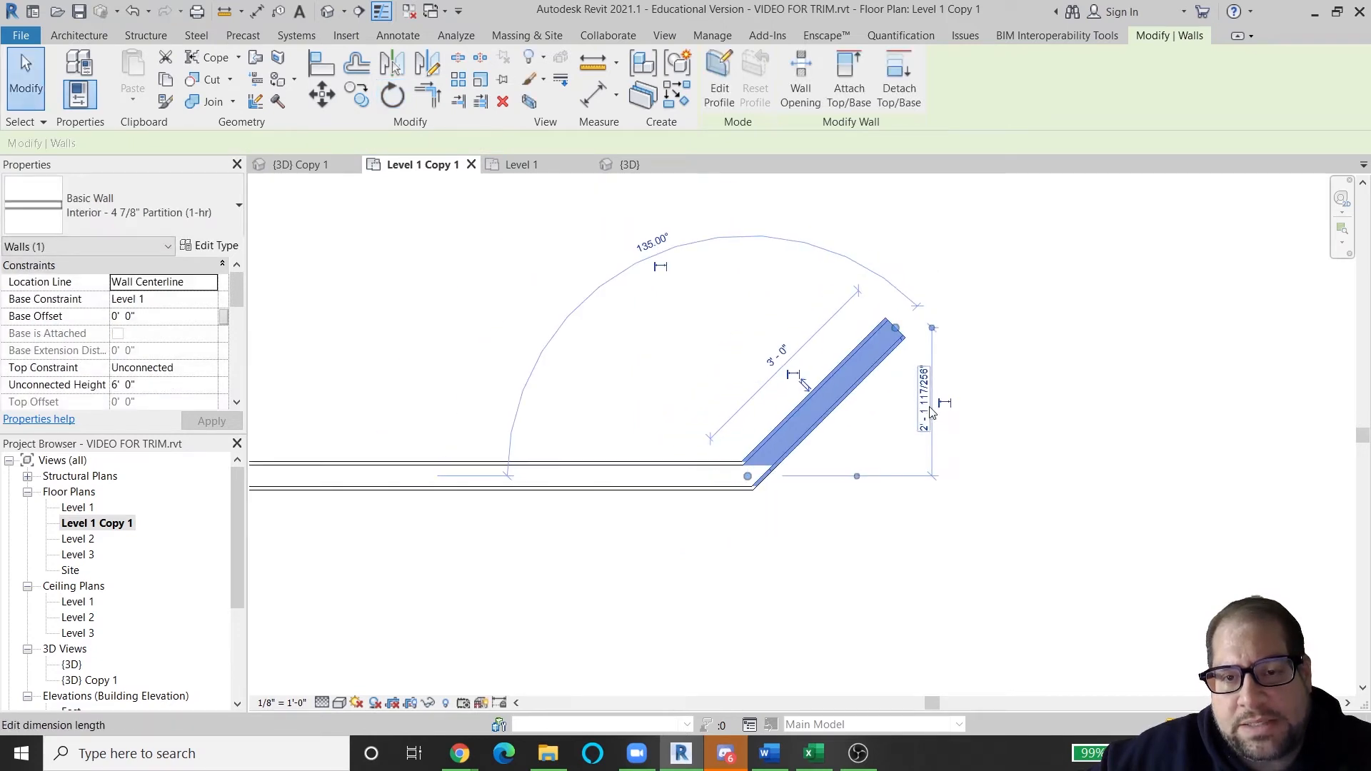
left_click(829, 592)
scroll(859, 548, "down", 1)
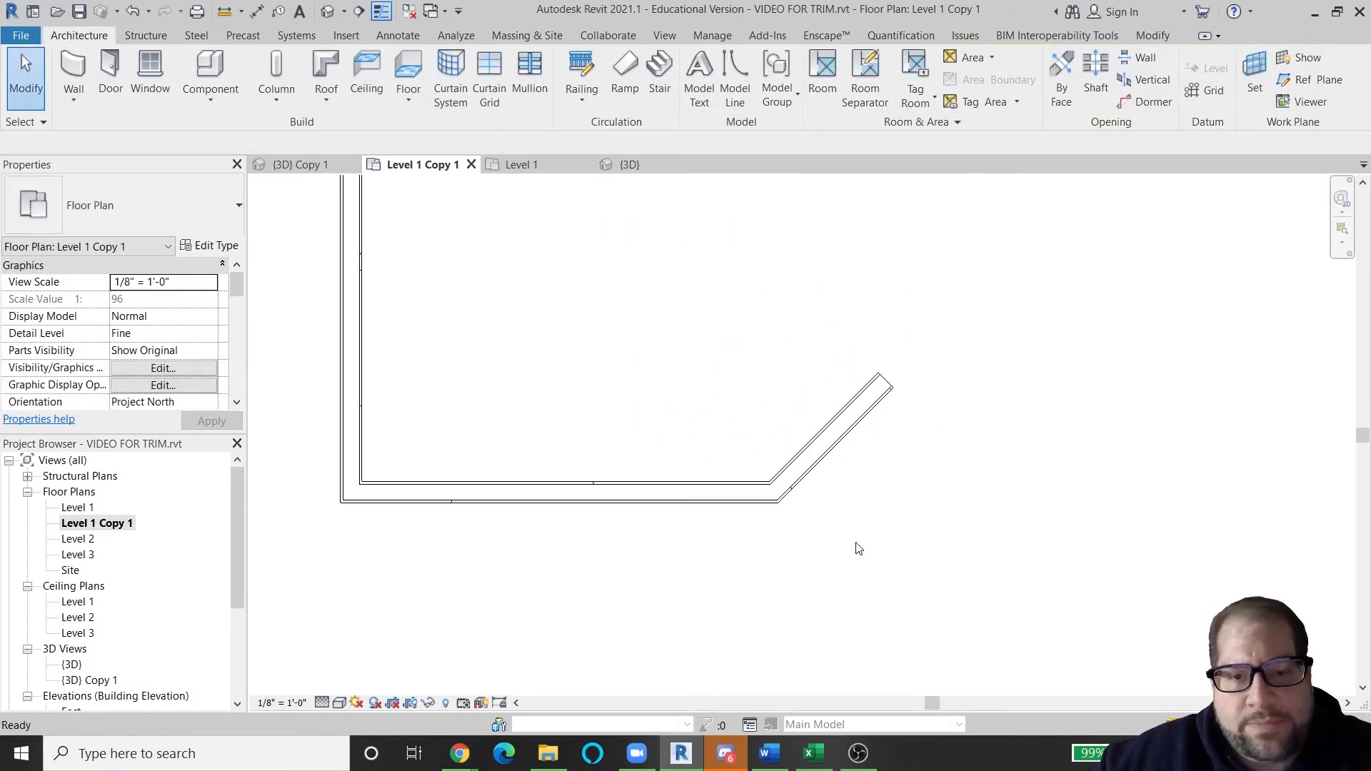
Step: Undo the corner-based rotation and rotate the short wall 90° counterclockwise about its midpoint with Disjoin enabled
key("ctrl+z")
scroll(859, 503, "up", 2)
left_click(689, 356)
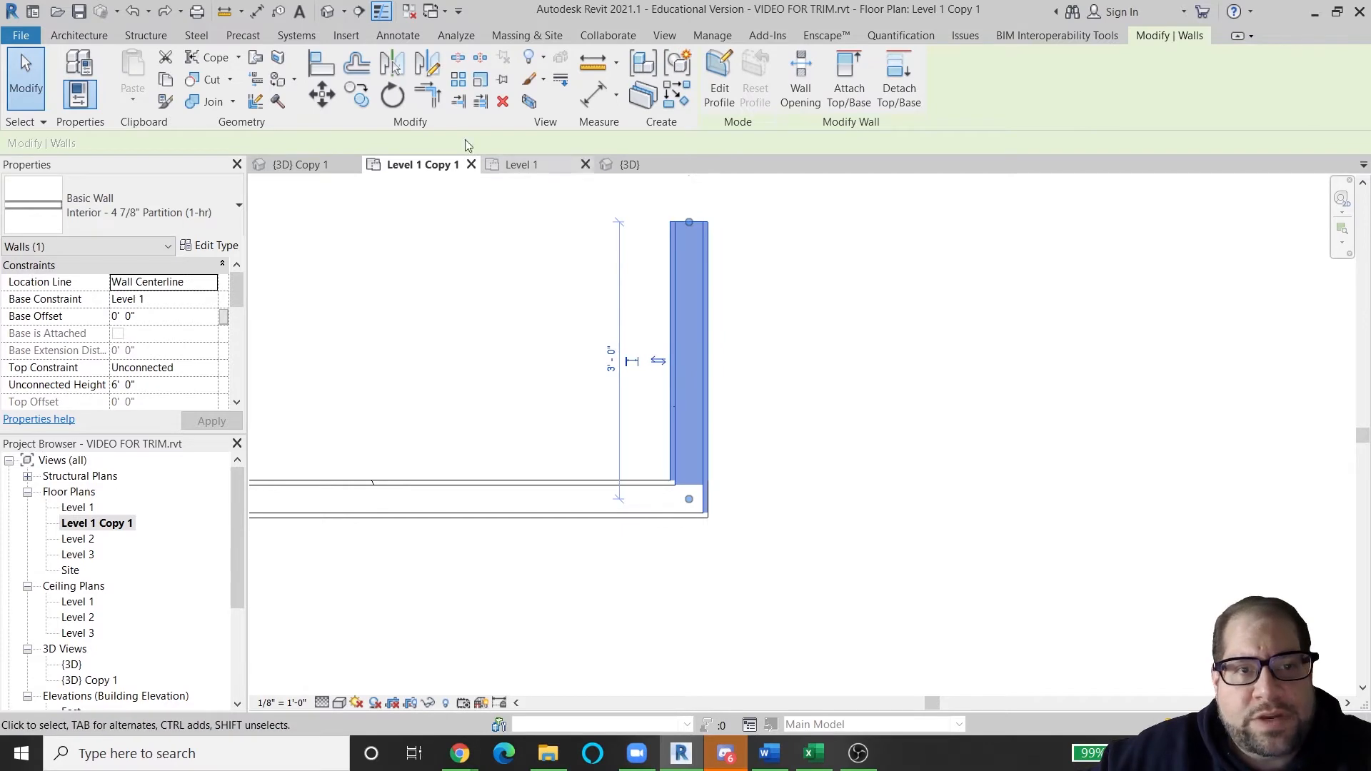
left_click(392, 104)
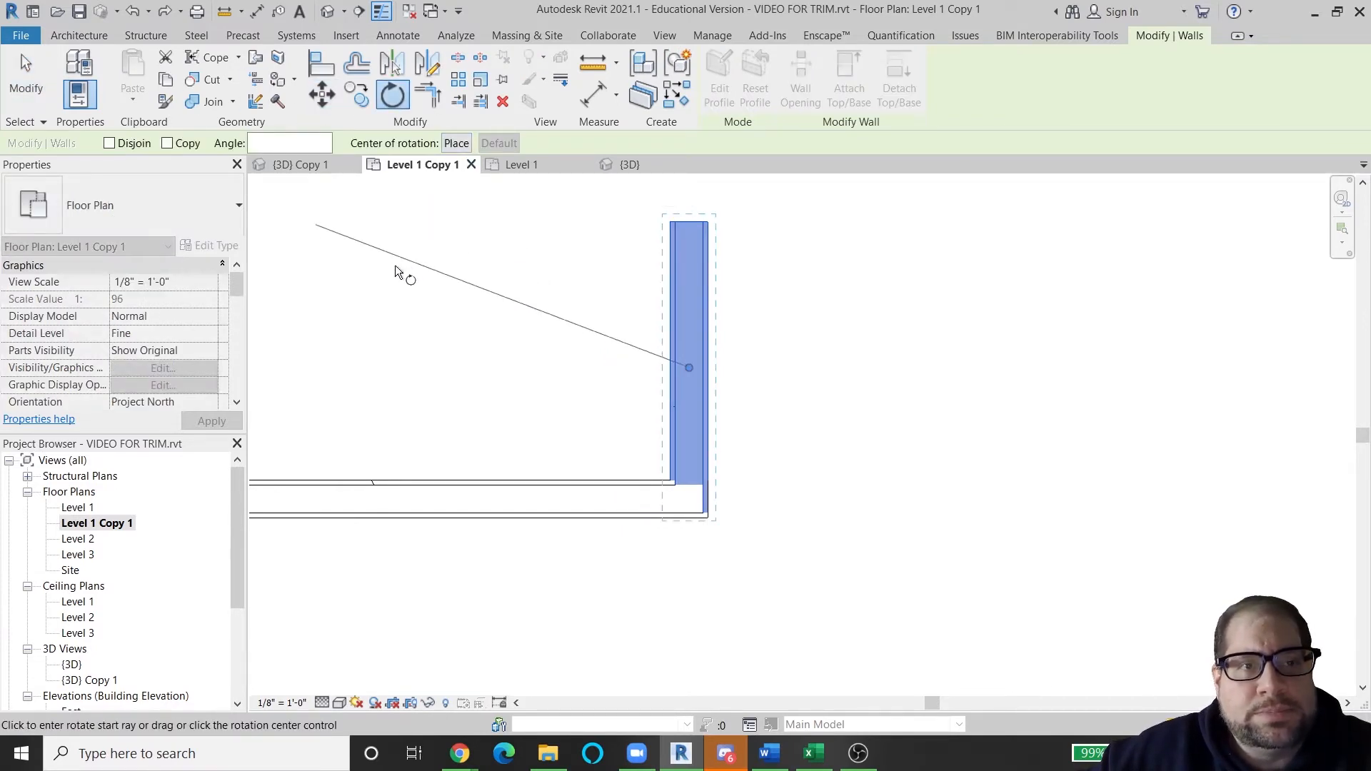
middle_click_drag(410, 294, 493, 371)
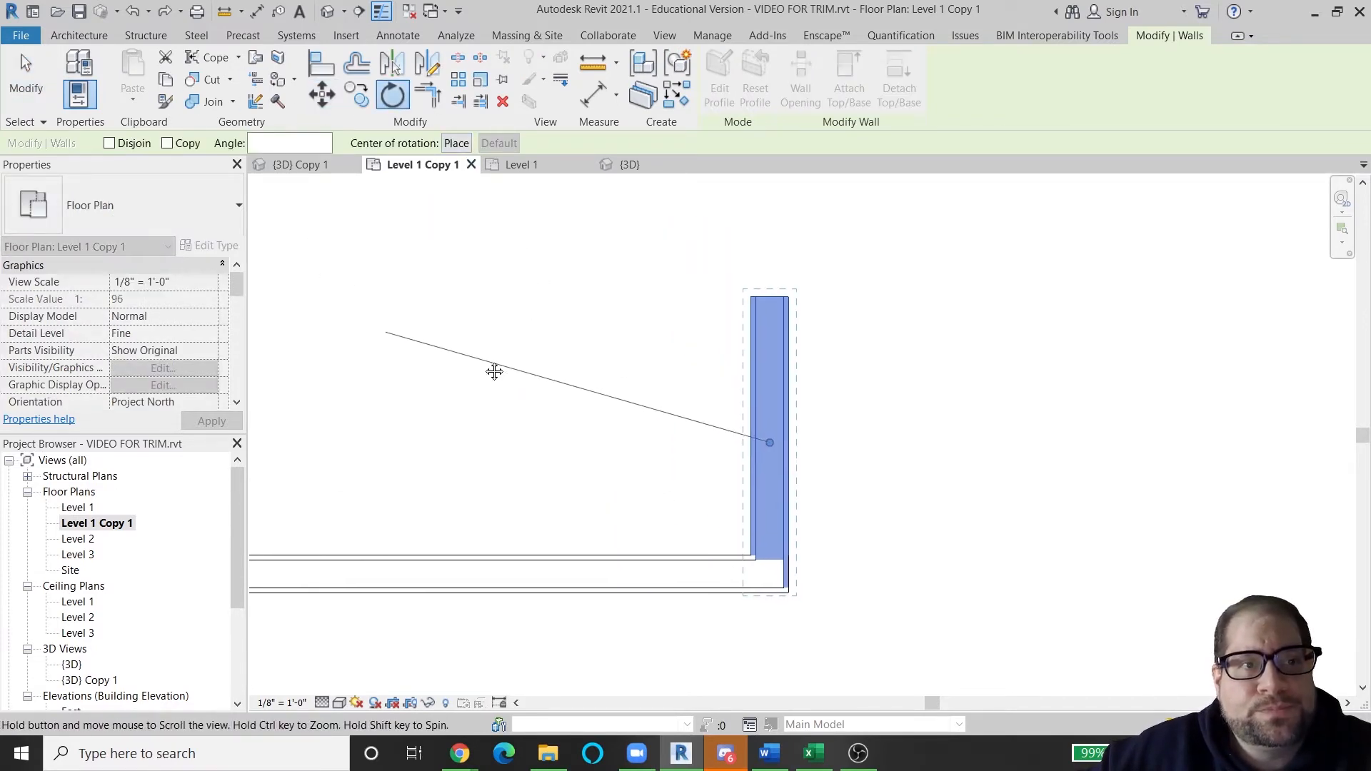
left_click(456, 143)
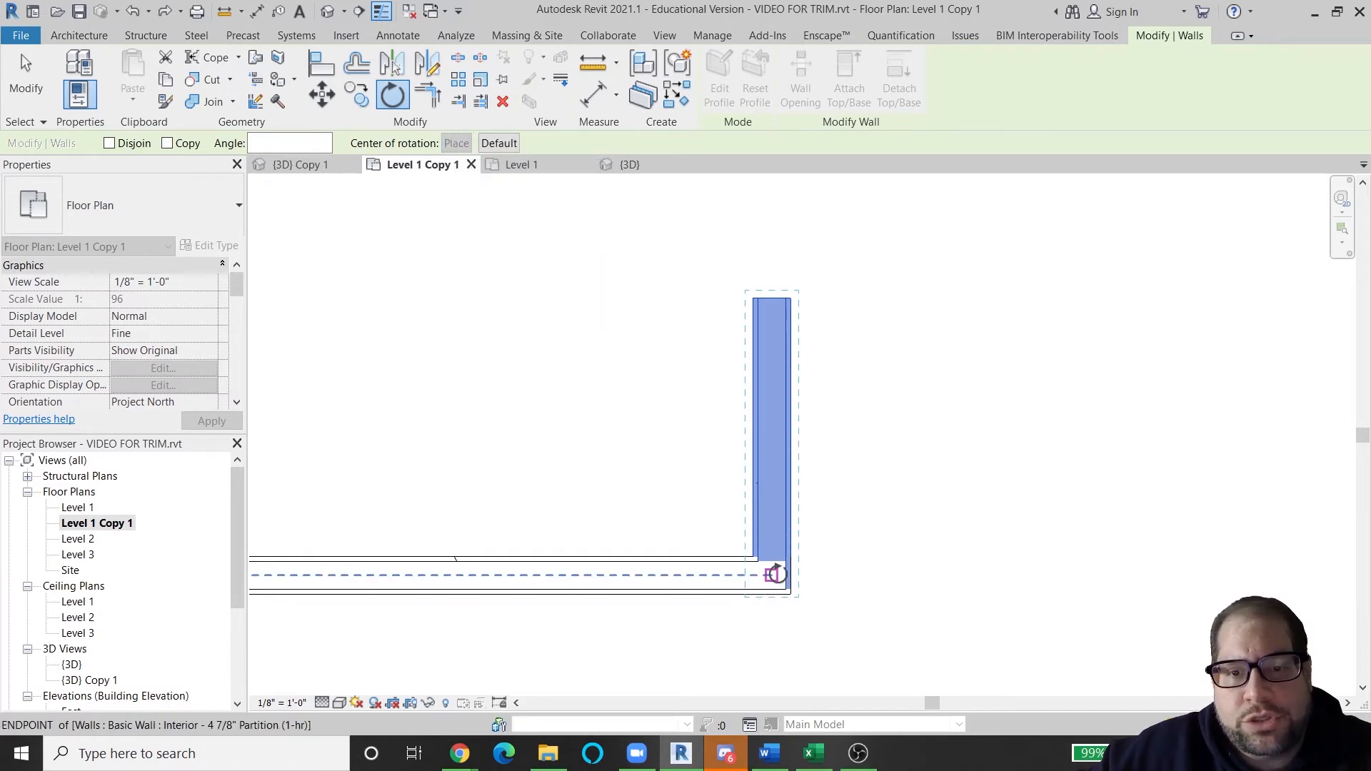
left_click(772, 437)
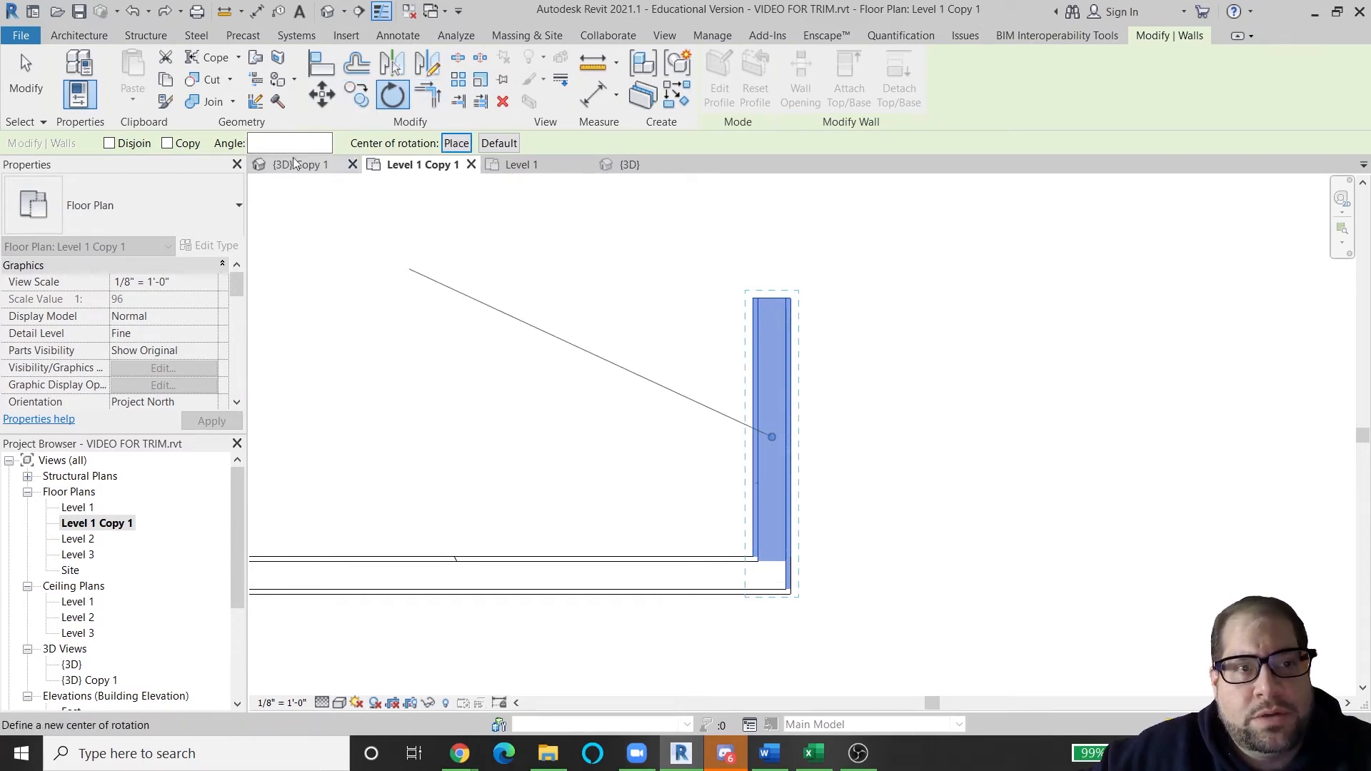
left_click(110, 145)
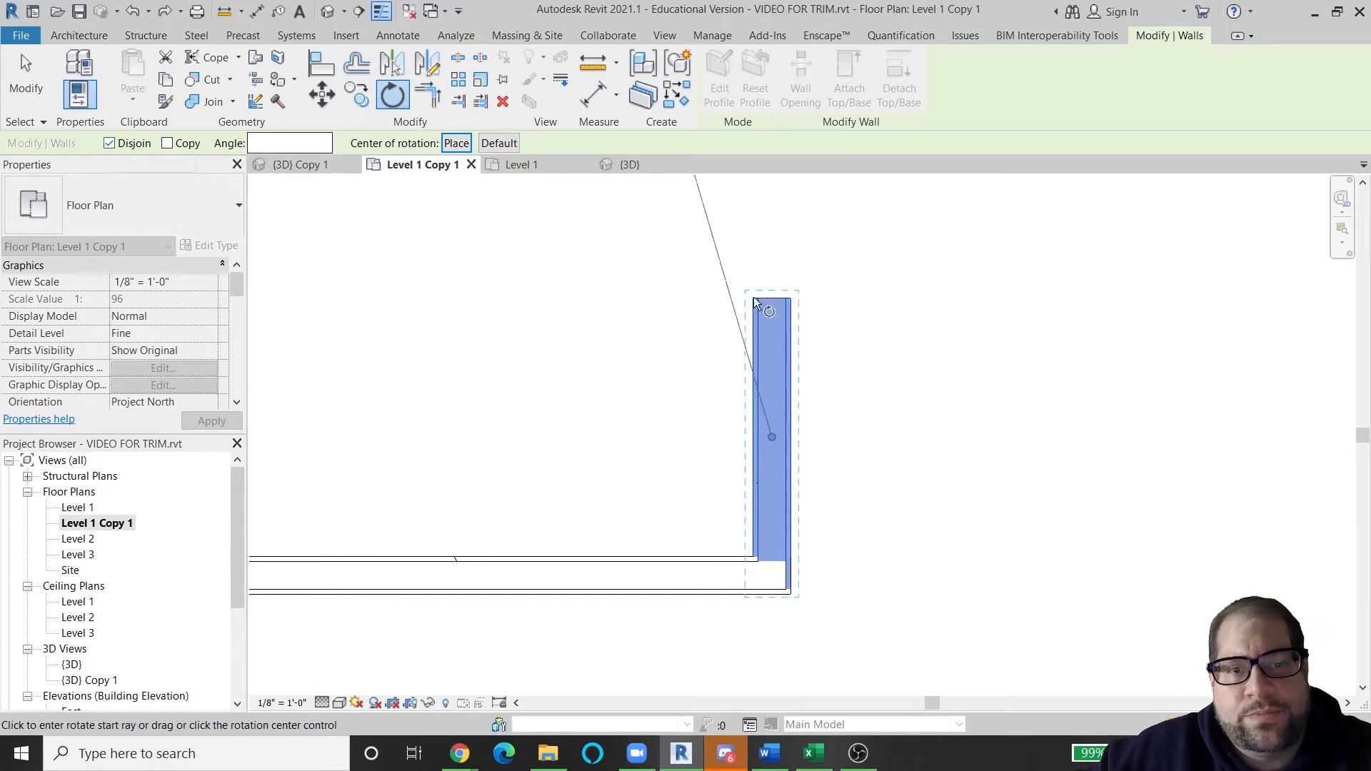
left_click(772, 250)
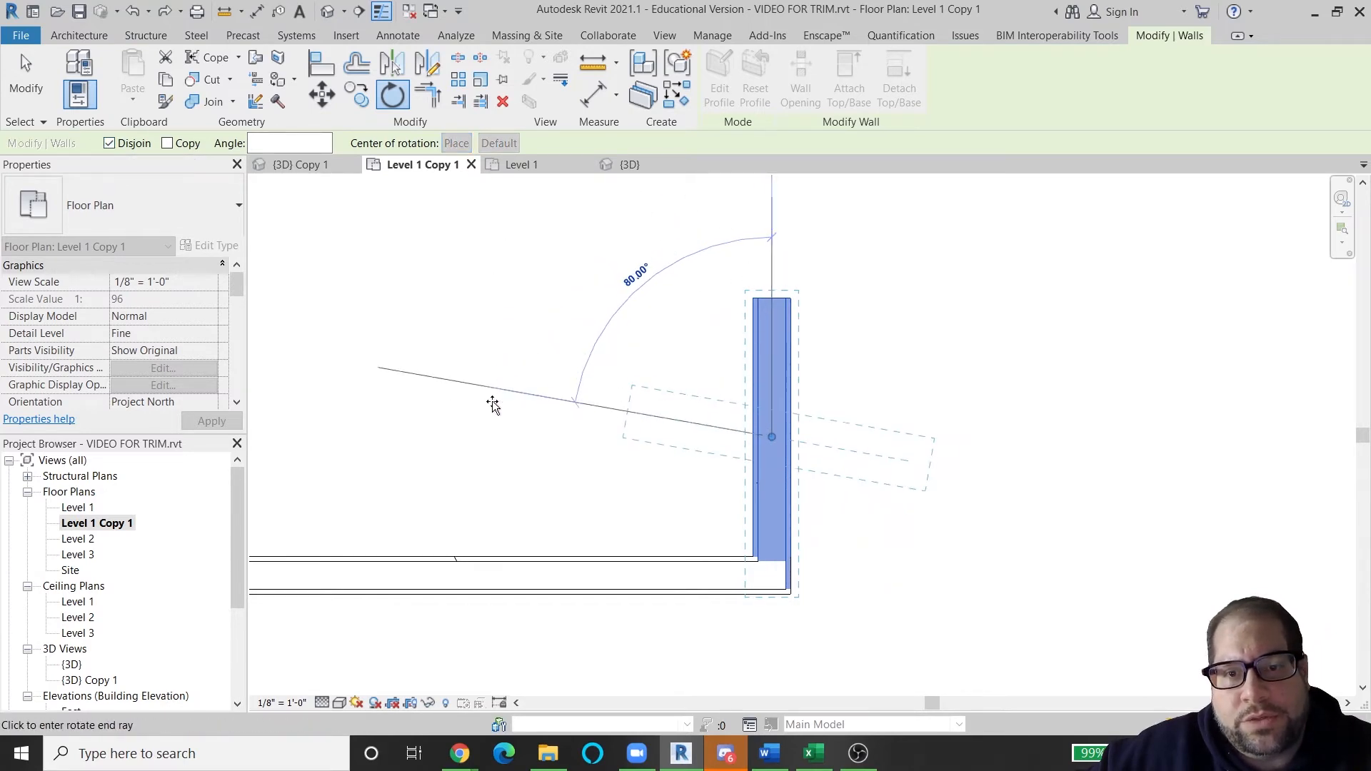
left_click(491, 439)
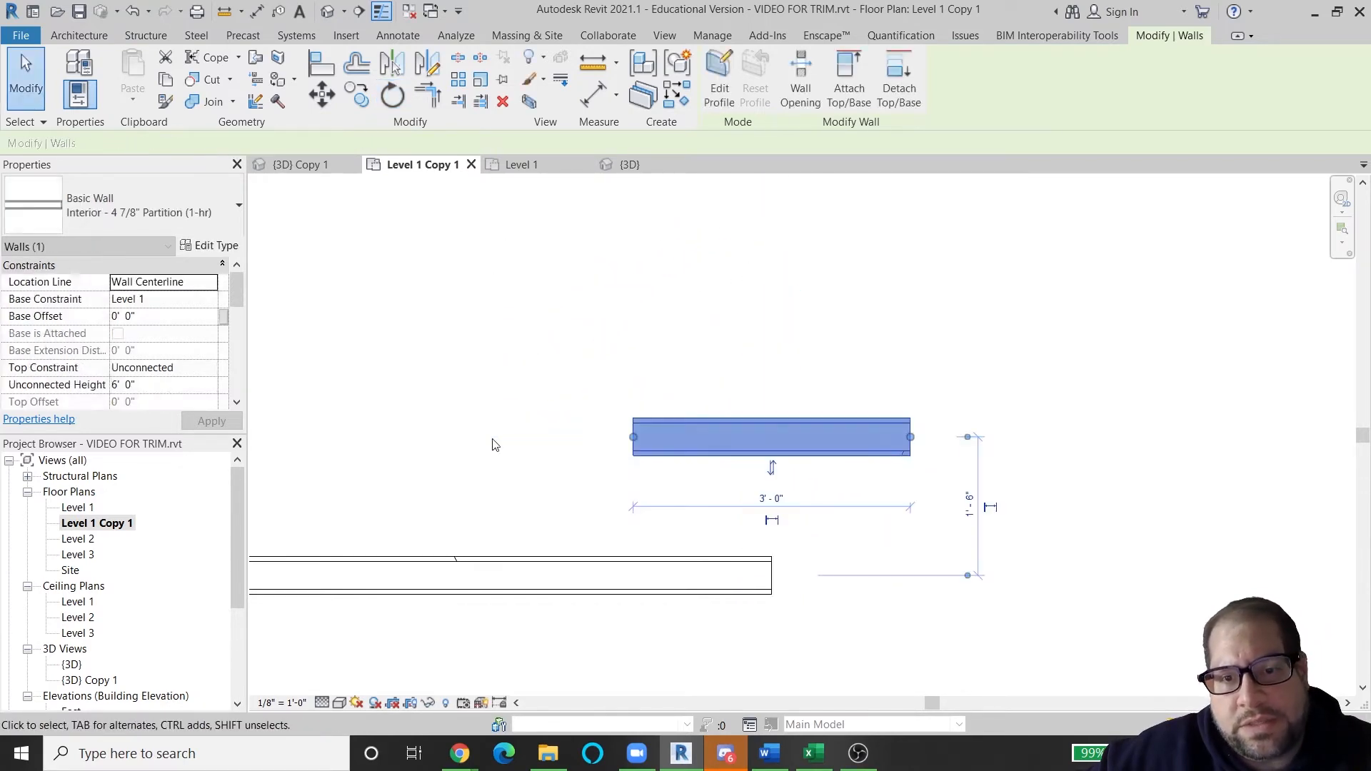
left_click(852, 568)
scroll(715, 549, "down", 3)
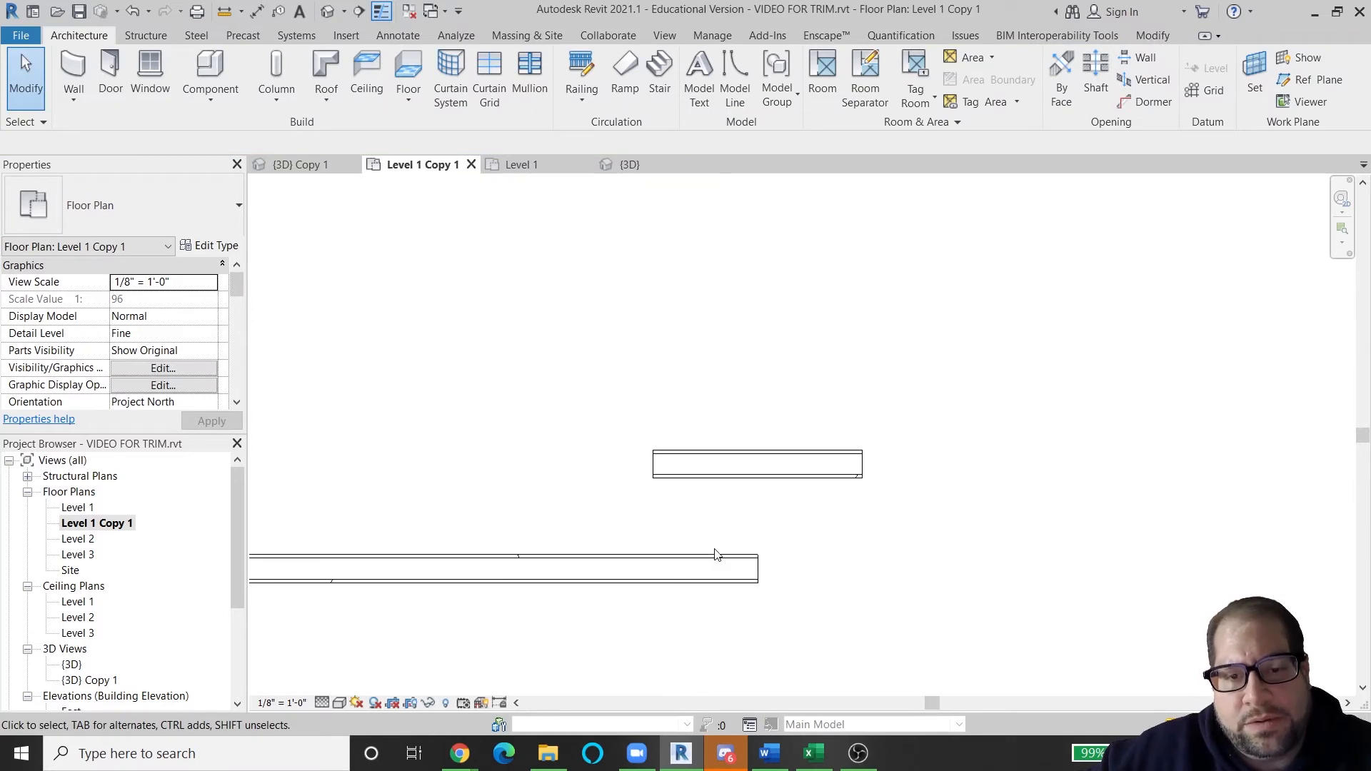
Step: Undo the disjoined rotation and rotate the short wall about its corner endpoint by an entered angle of -45°, with Disjoin off
key("ctrl+z")
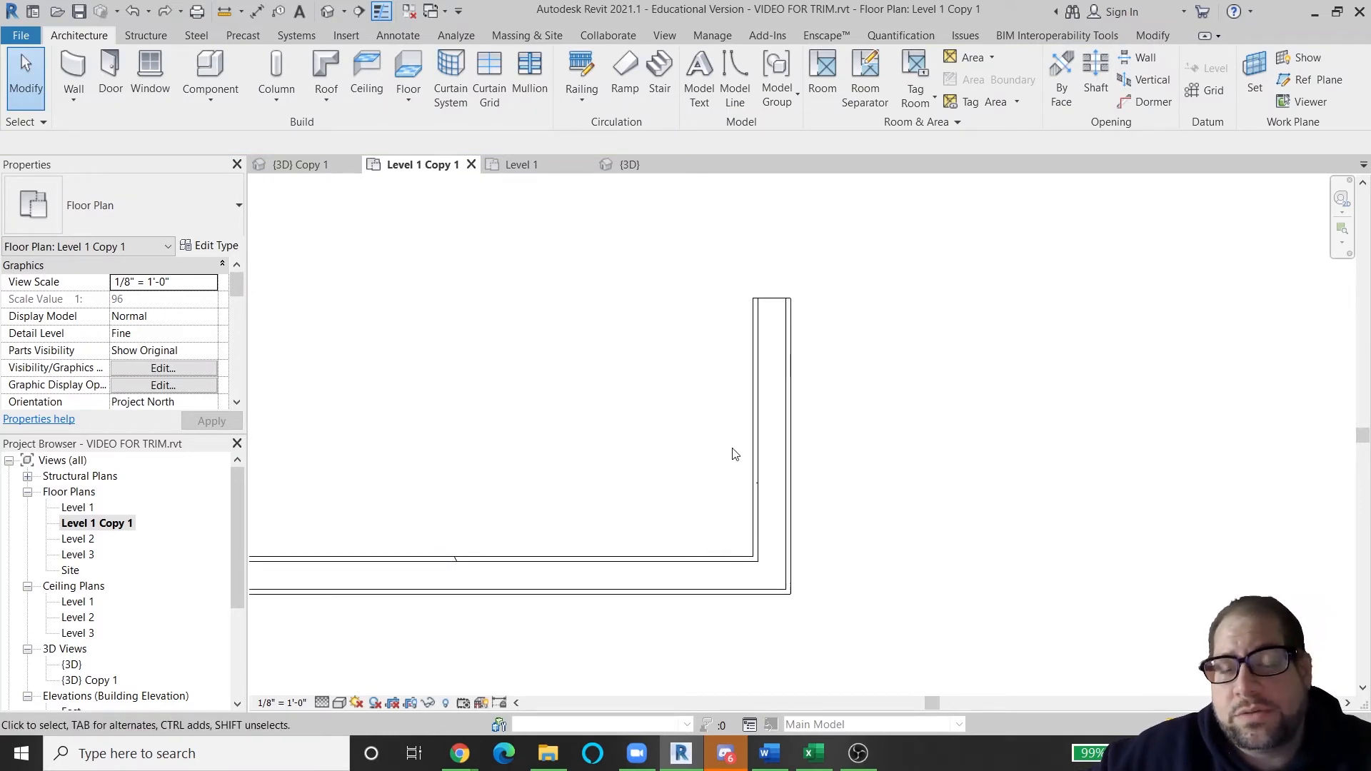
left_click(784, 408)
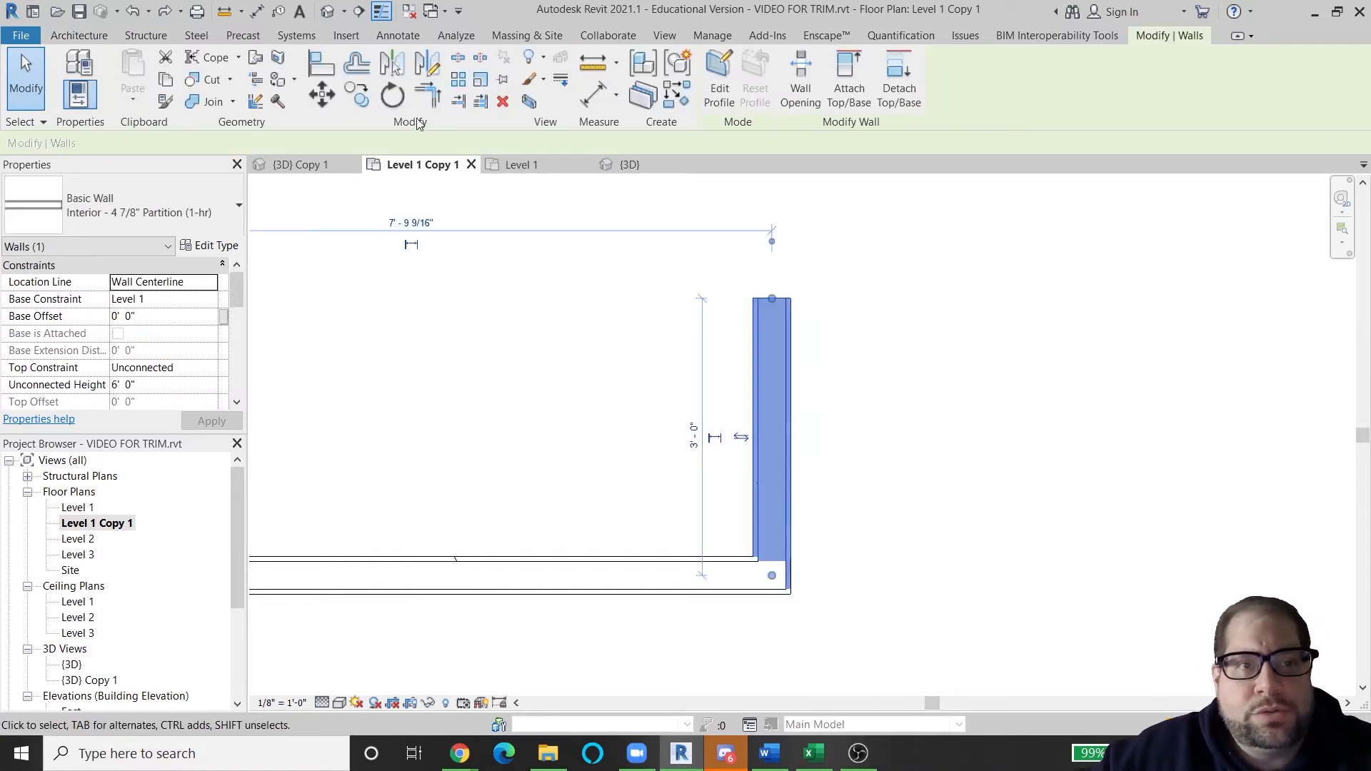
left_click(392, 97)
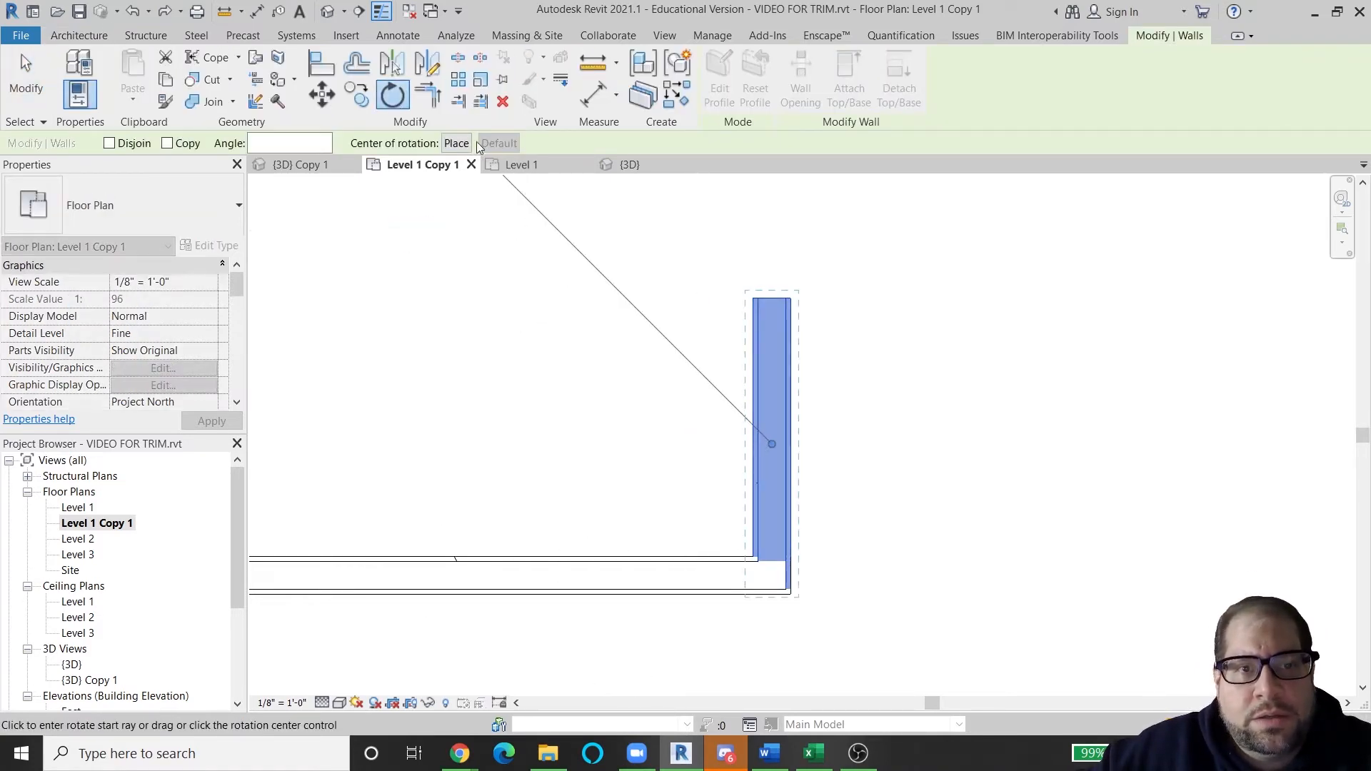
left_click(772, 576)
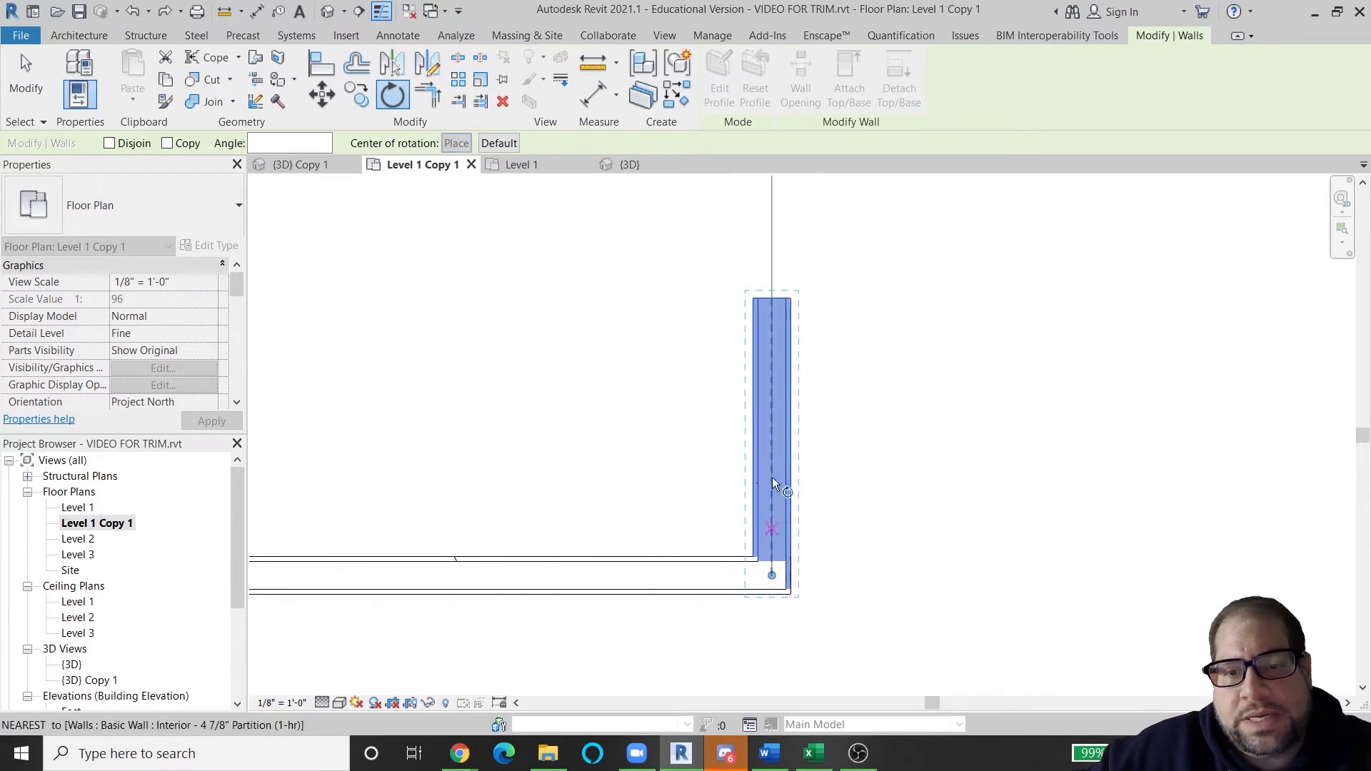
left_click(774, 243)
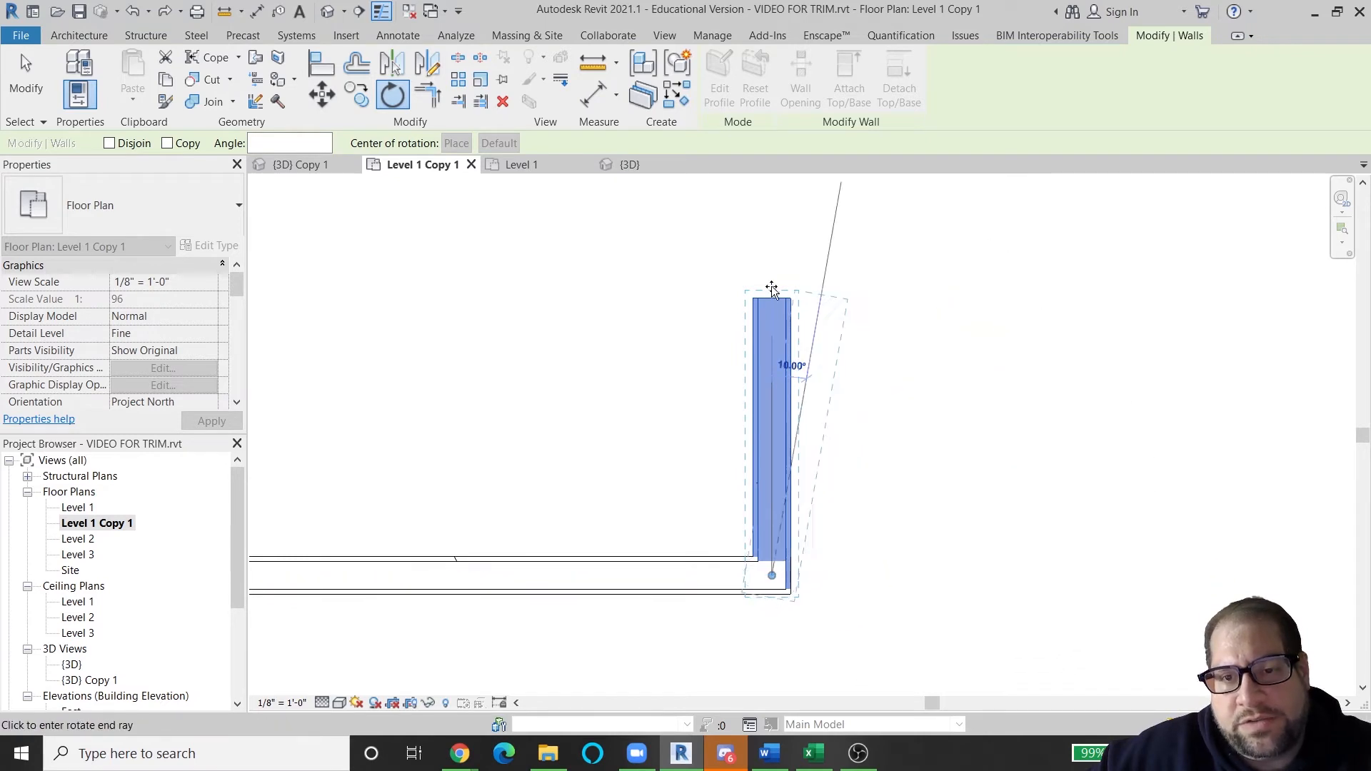
left_click(316, 141)
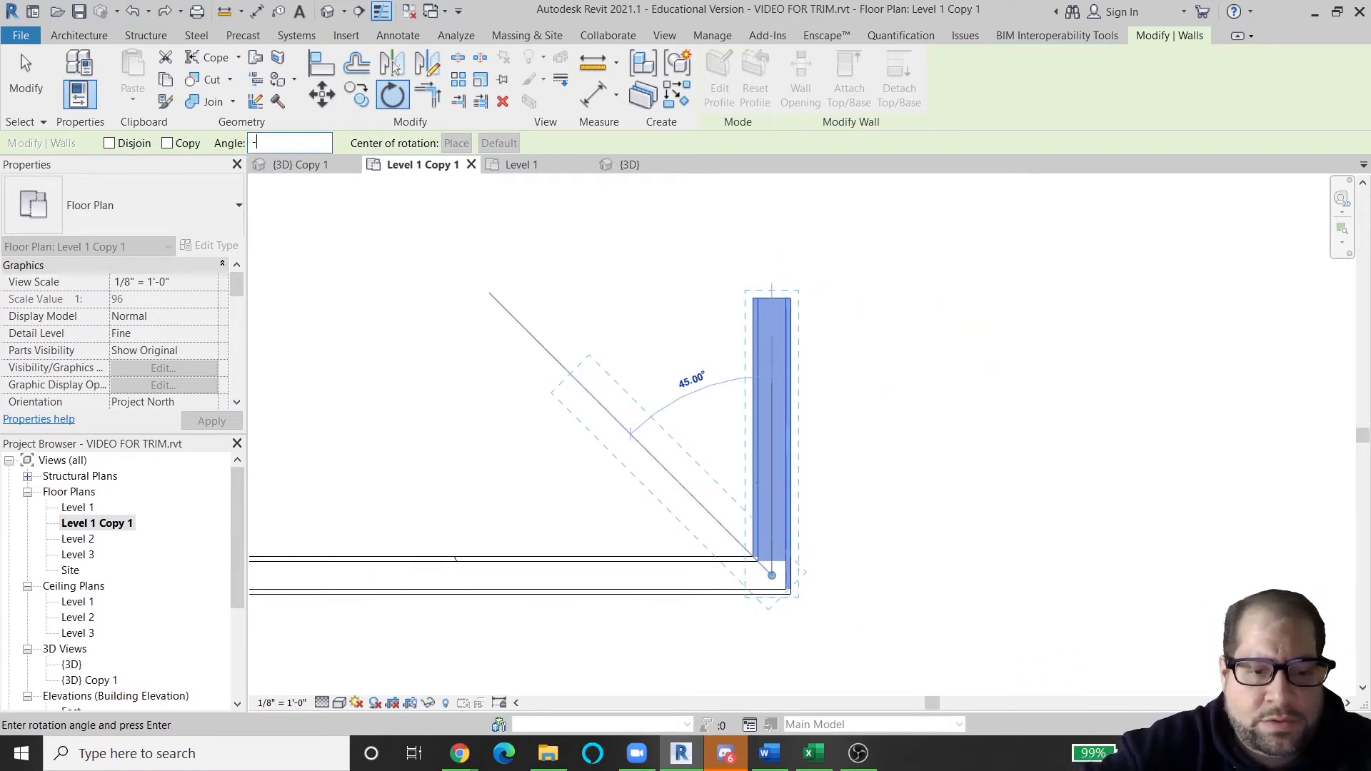
type("-45")
key("Return")
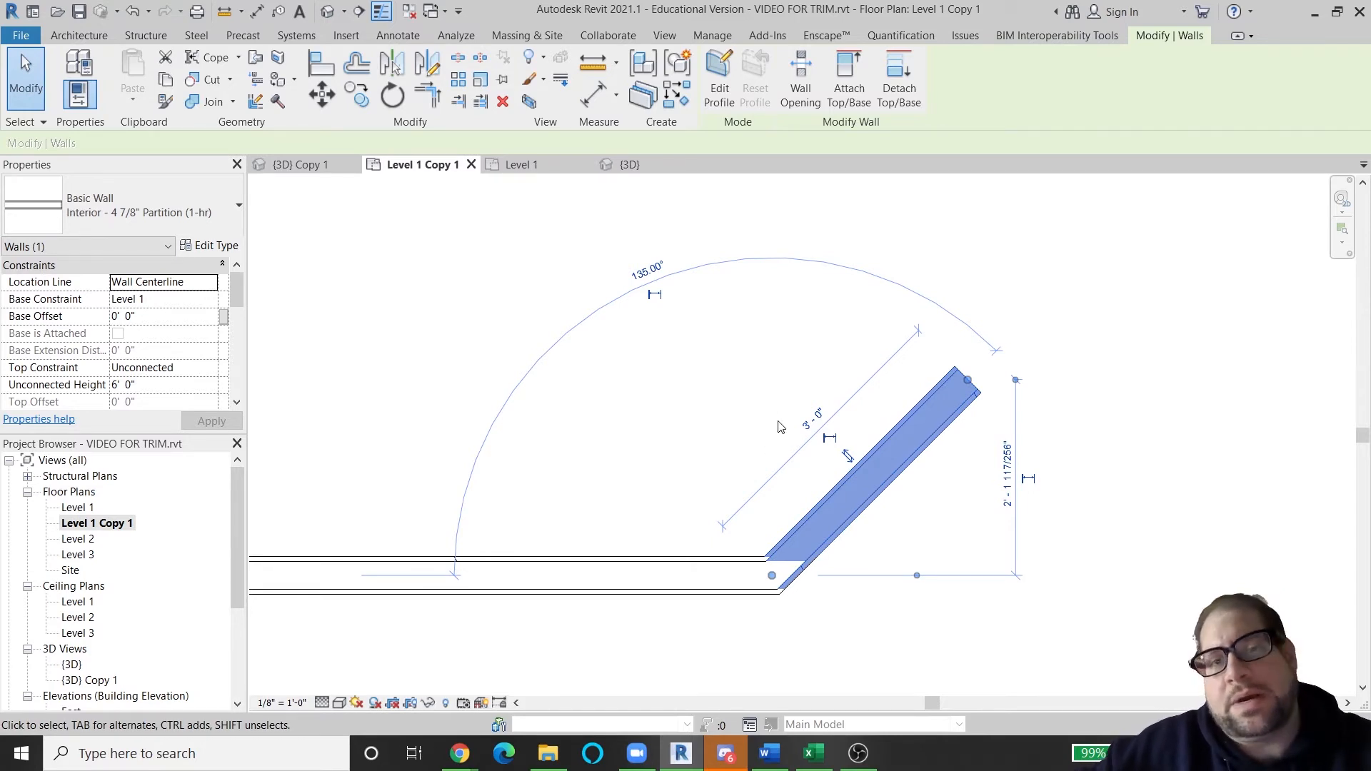
Step: Undo the -45° rotation of the short wall
key("ctrl+z")
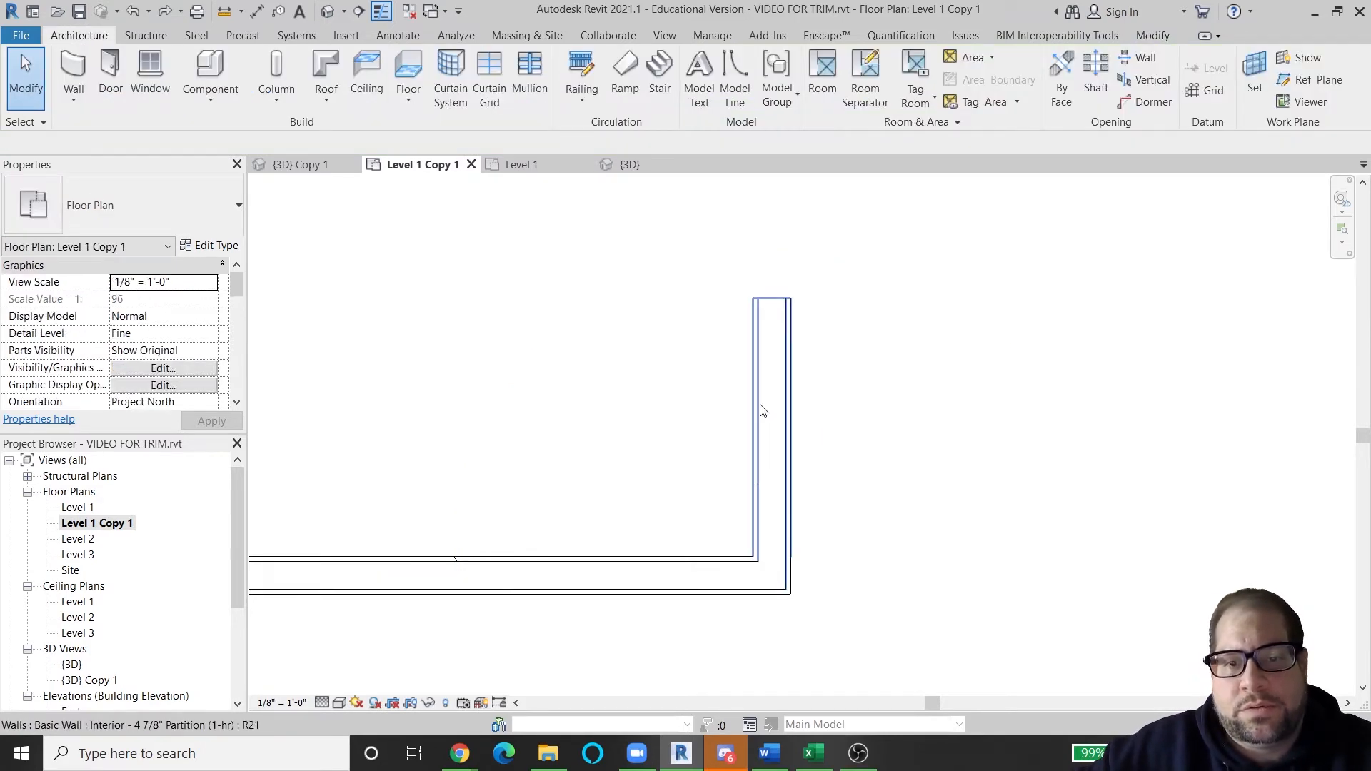
scroll(761, 410, "down", 1)
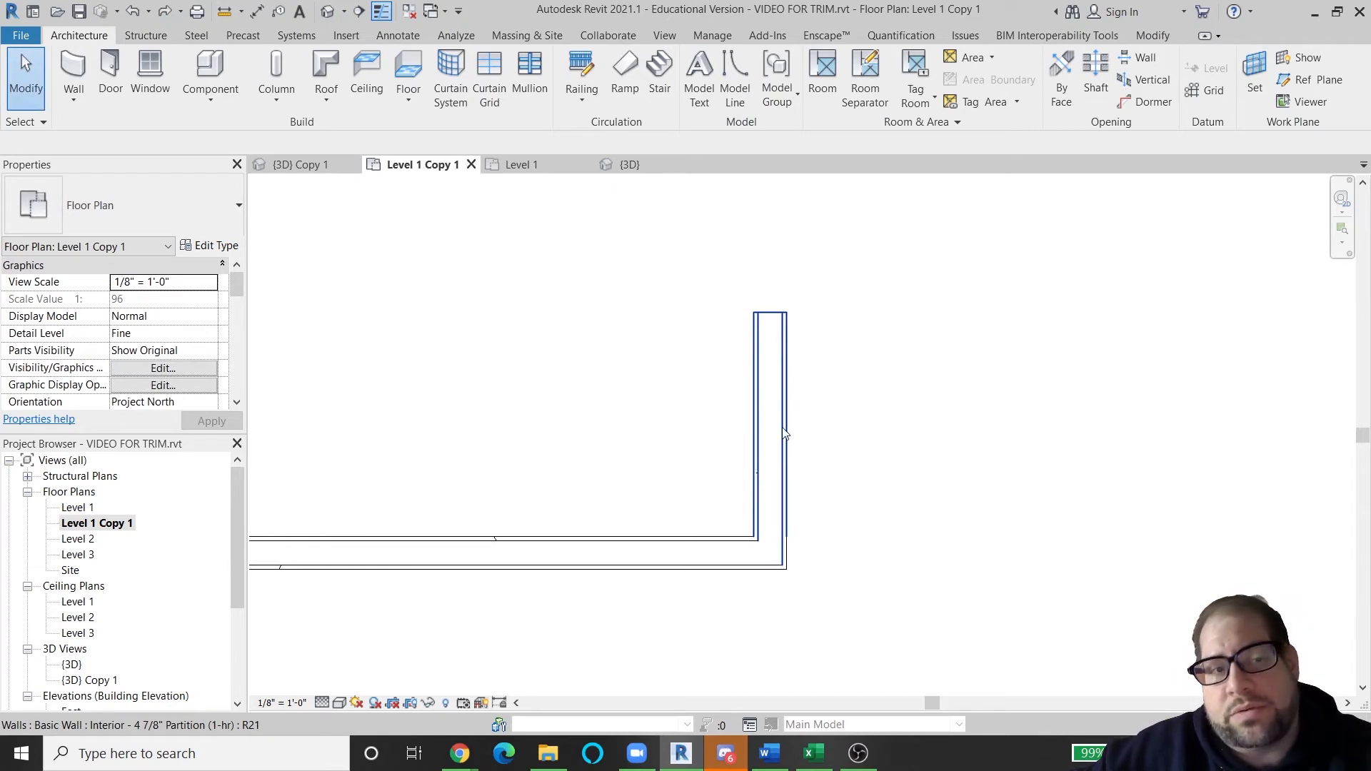
scroll(750, 370, "down", 1)
scroll(642, 368, "down", 1)
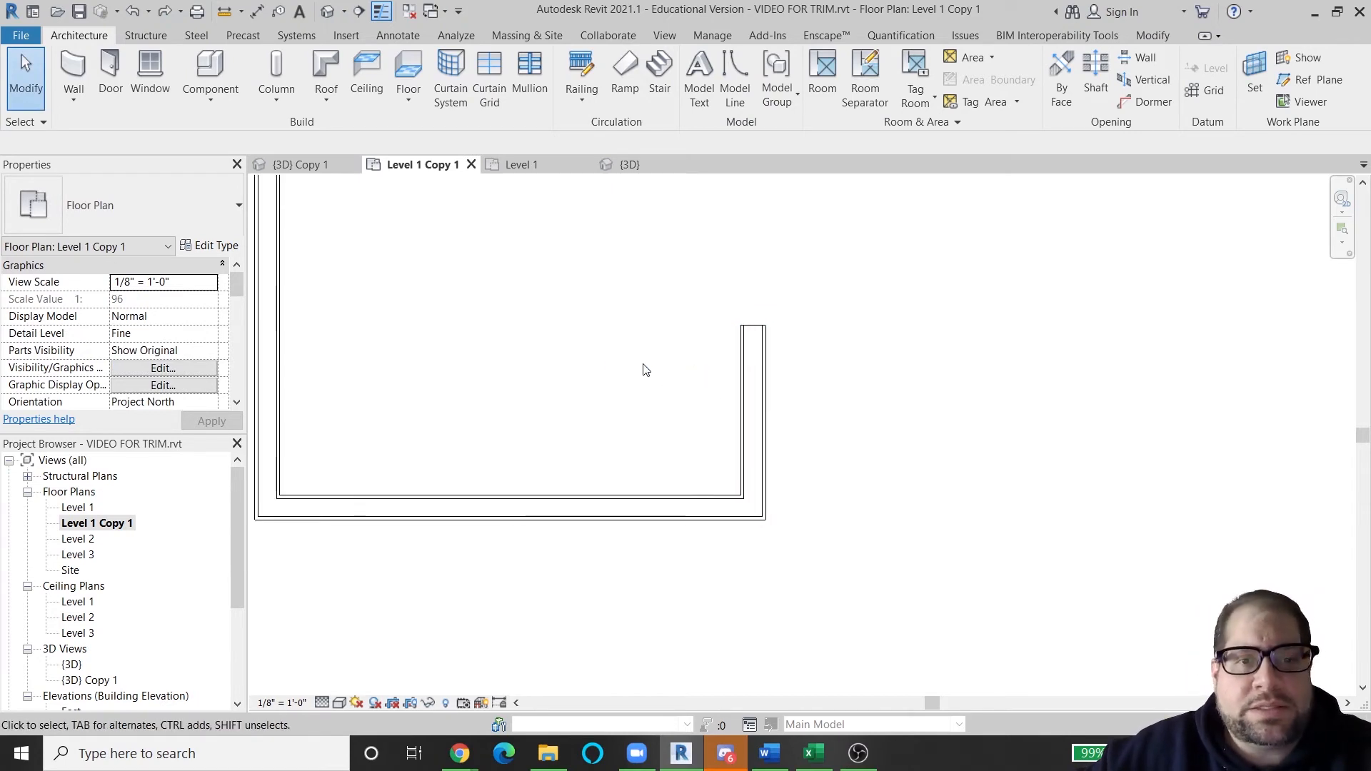
left_click(766, 412)
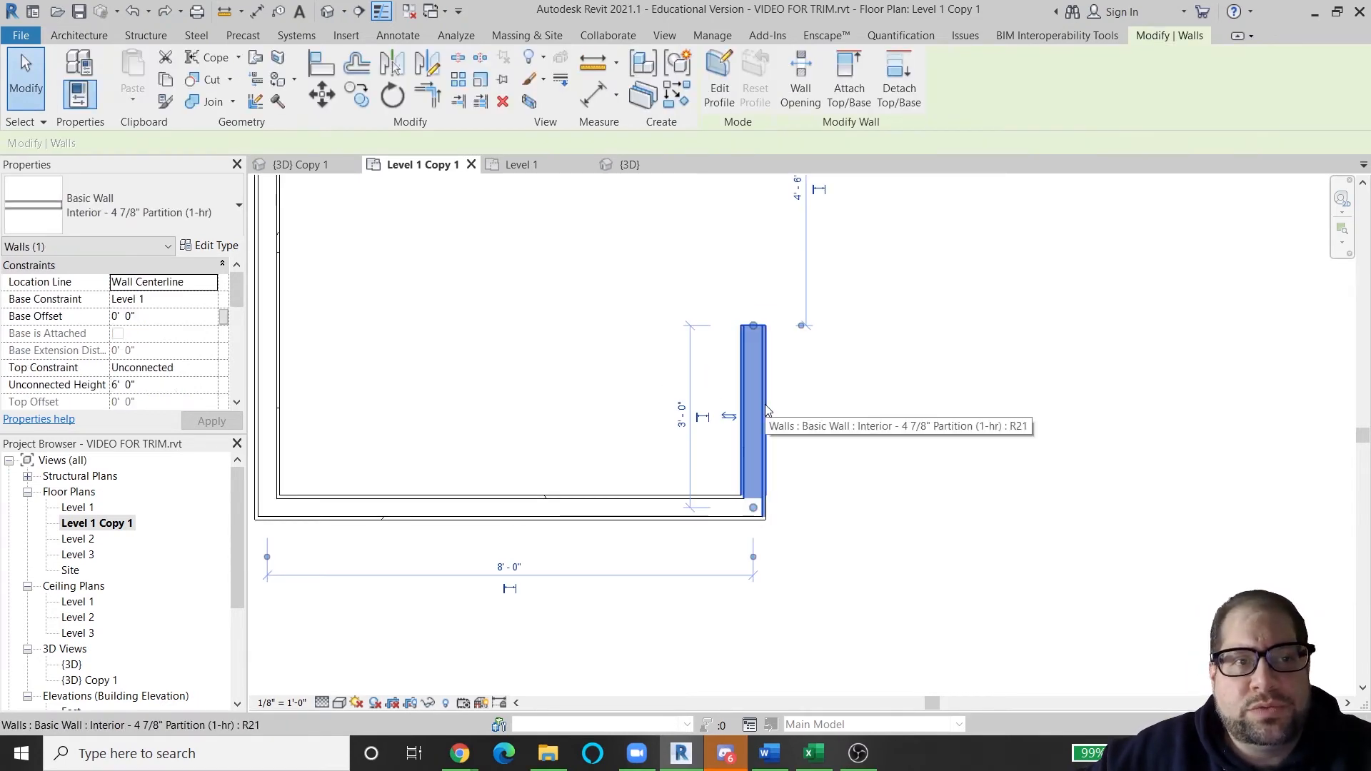
left_click(383, 101)
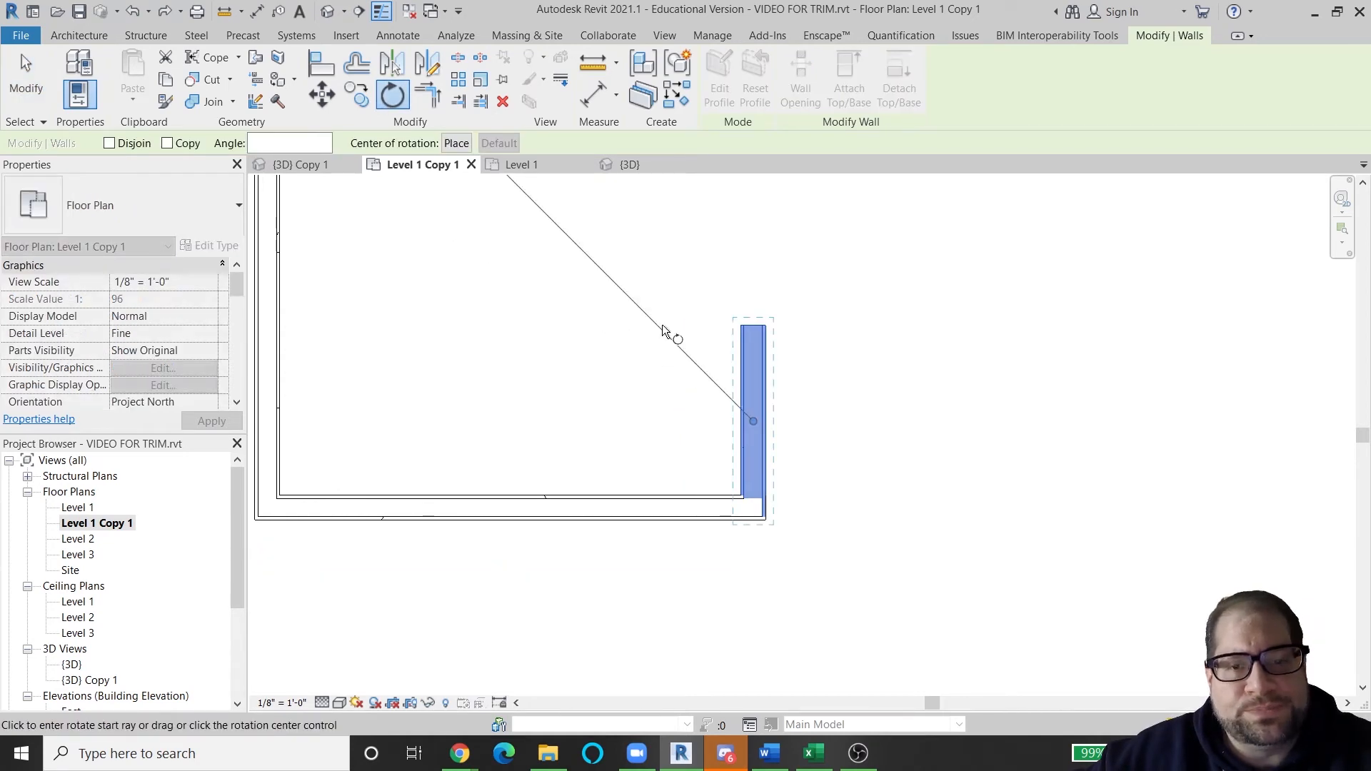
key("Escape")
key("Escape")
middle_click_drag(807, 436, 1294, 464)
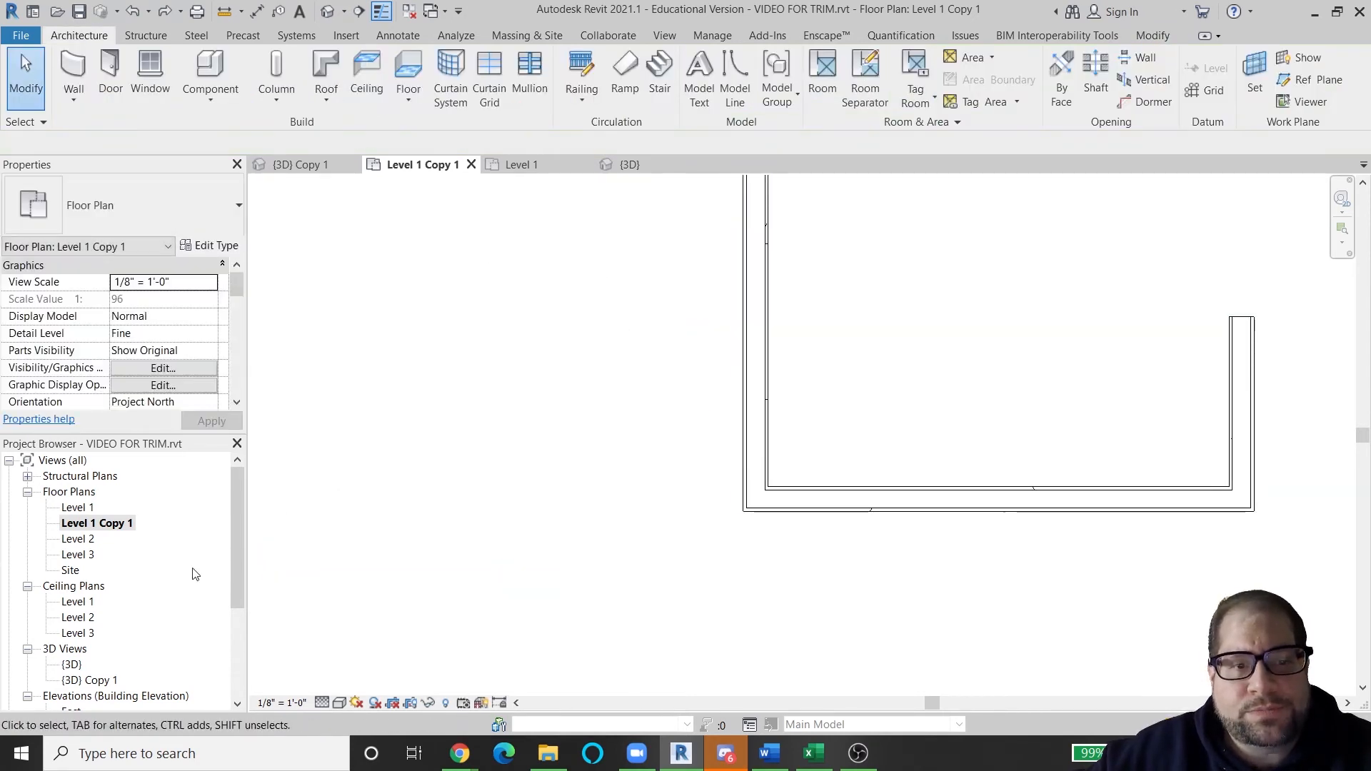
Step: Open the Level 1 floor plan and examine the brown floor with the rectangular opening
double_click(77, 508)
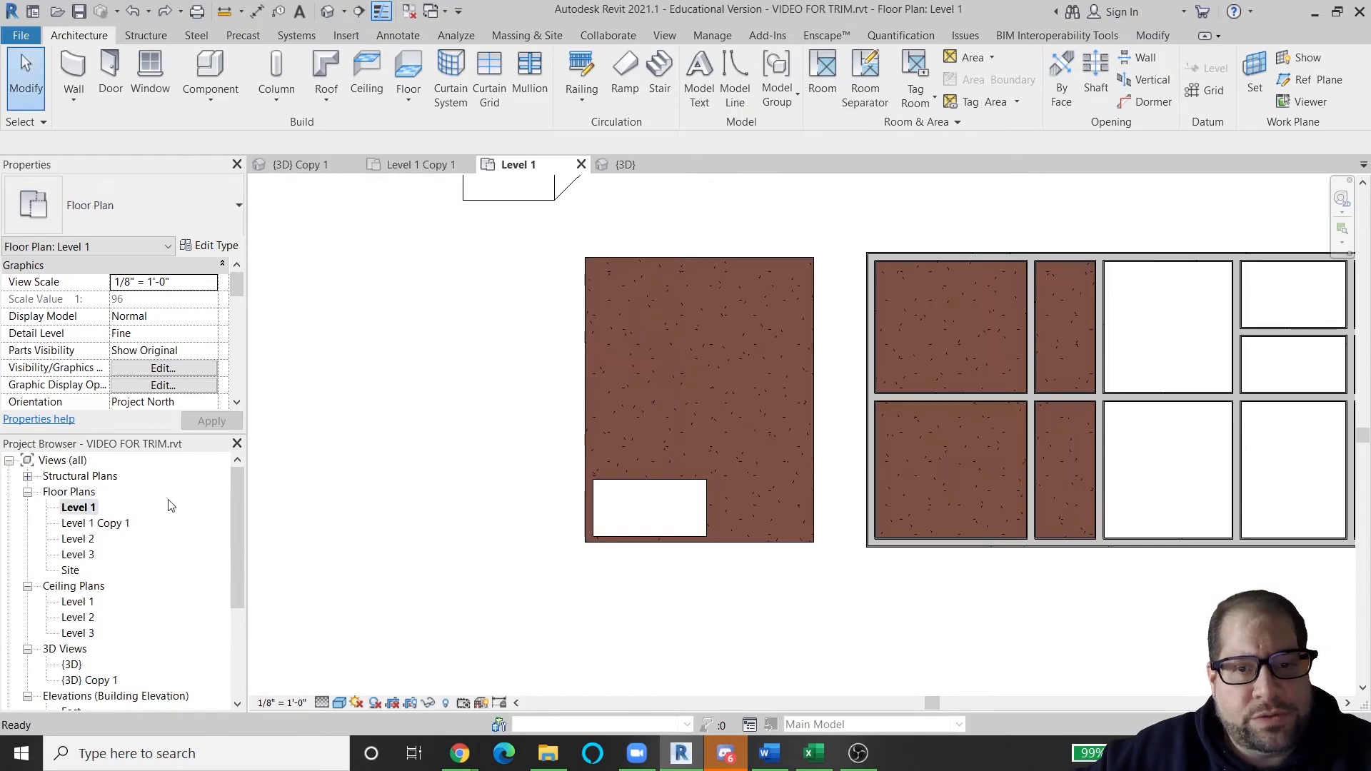
middle_click_drag(721, 507, 792, 519)
scroll(725, 504, "up", 2)
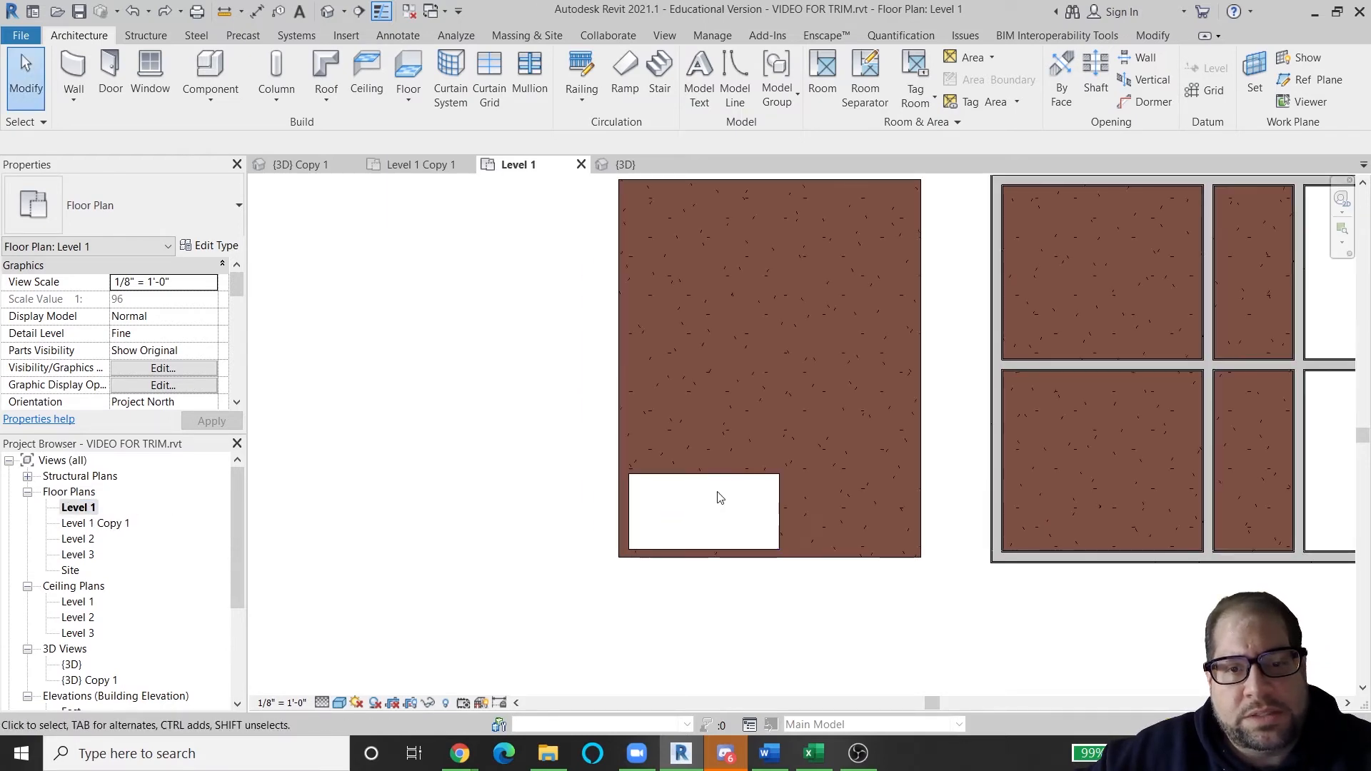
Step: Open the default {3D} view and examine the desk standing on the red carpet floor from above
double_click(72, 665)
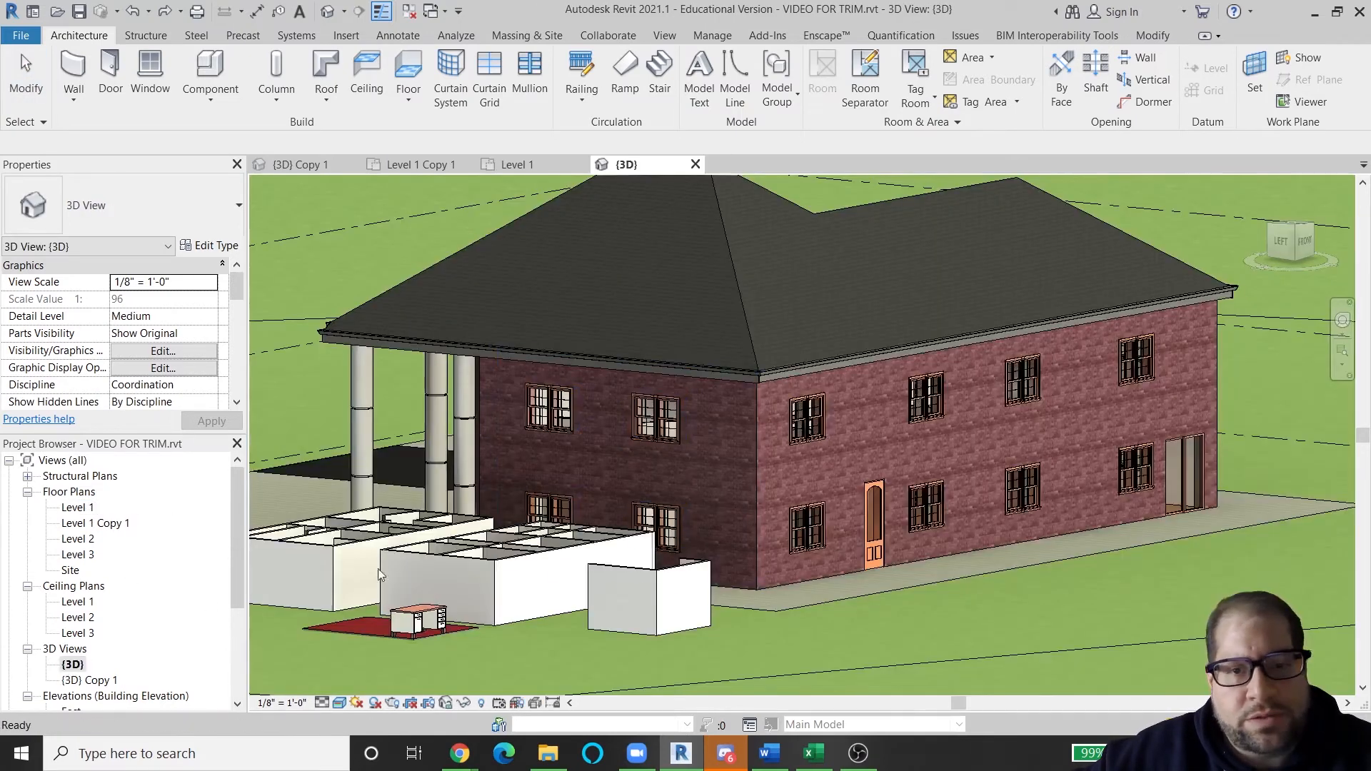
scroll(417, 635, "up", 4)
scroll(417, 635, "up", 5)
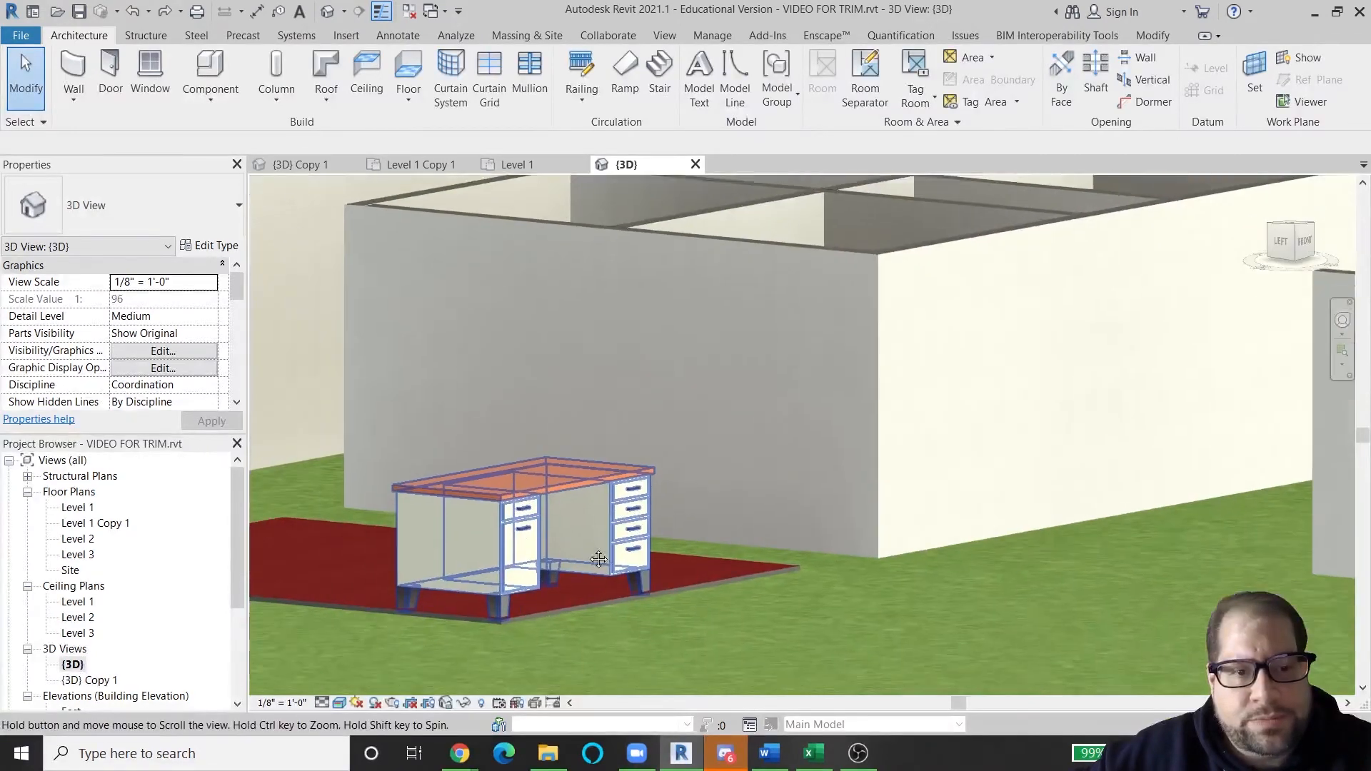
left_click(1293, 225)
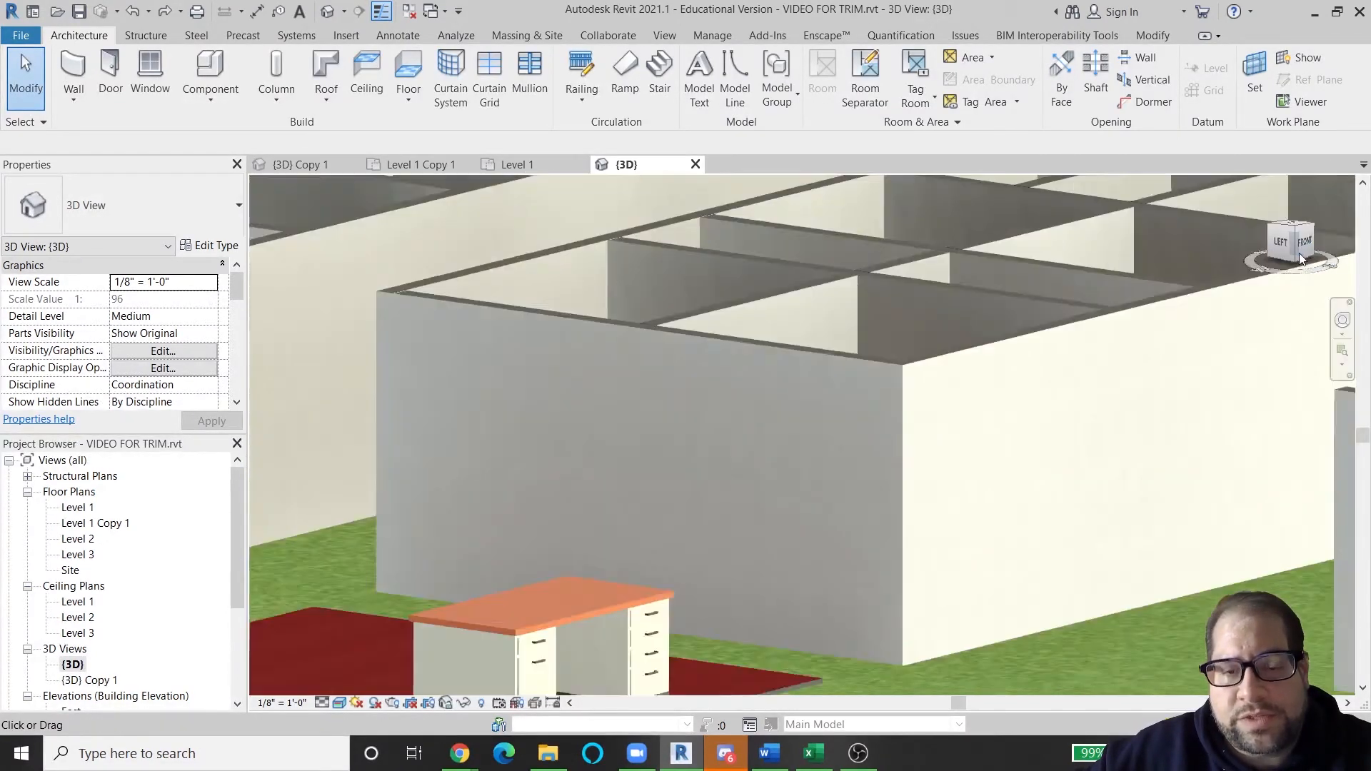
middle_click_drag(1004, 315, 644, 447)
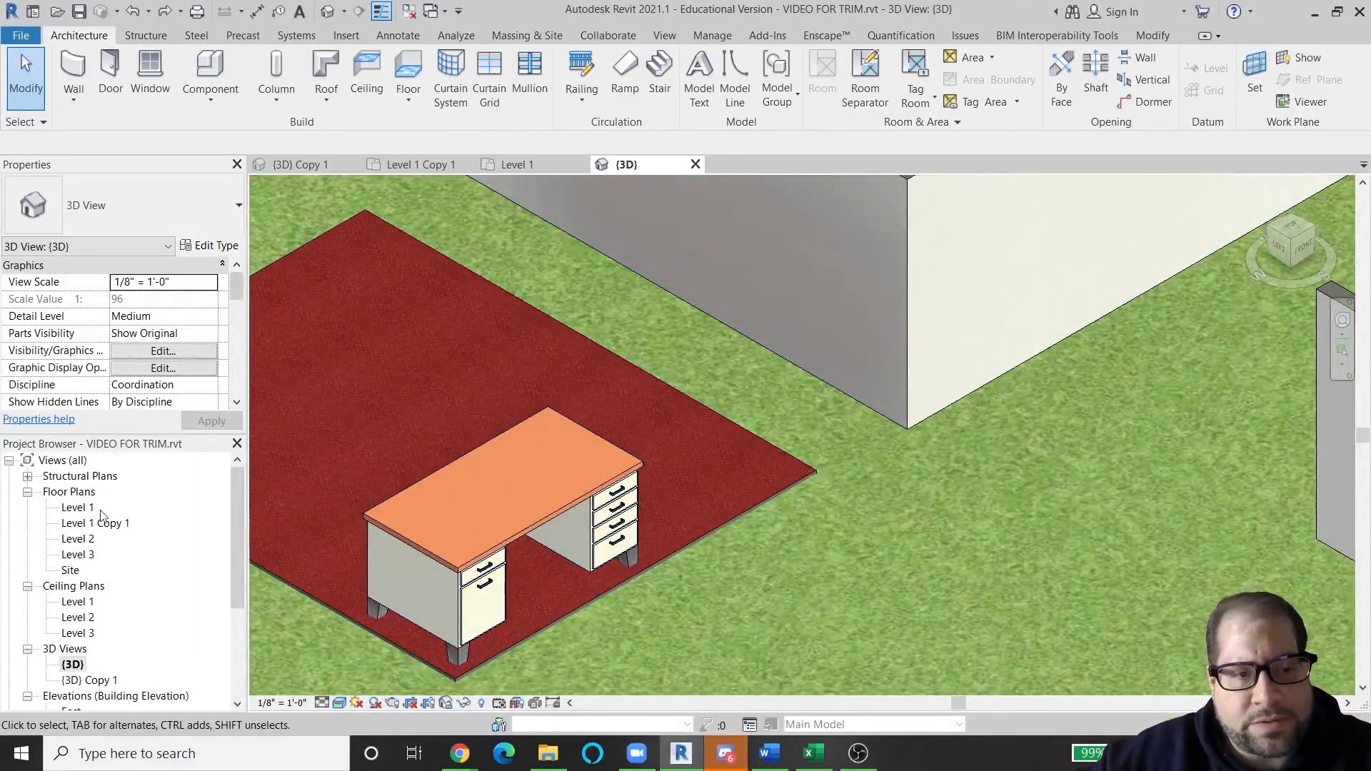
Step: Open the Level 1 floor plan and move the desk diagonally at 45° towards the middle of the brown floor
double_click(76, 509)
scroll(777, 516, "up", 3)
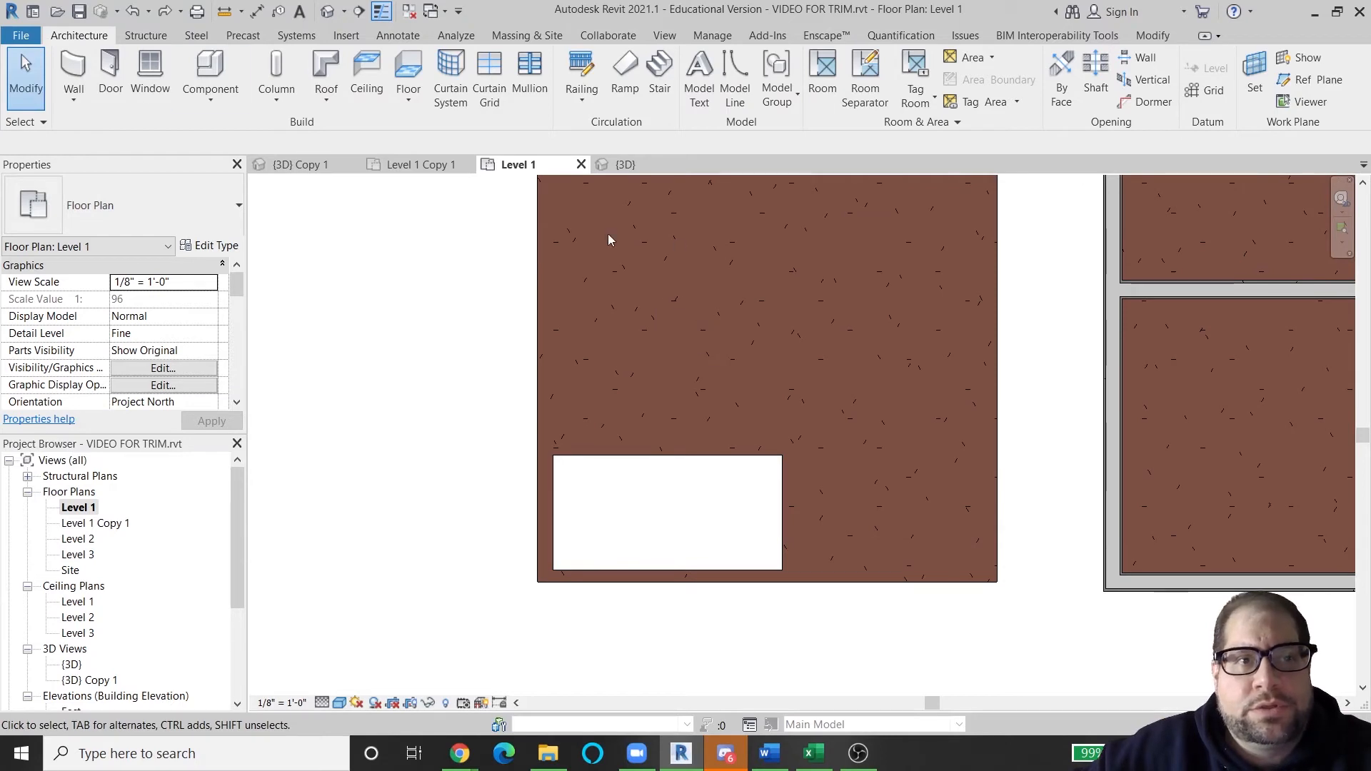
left_click(780, 478)
left_click(321, 95)
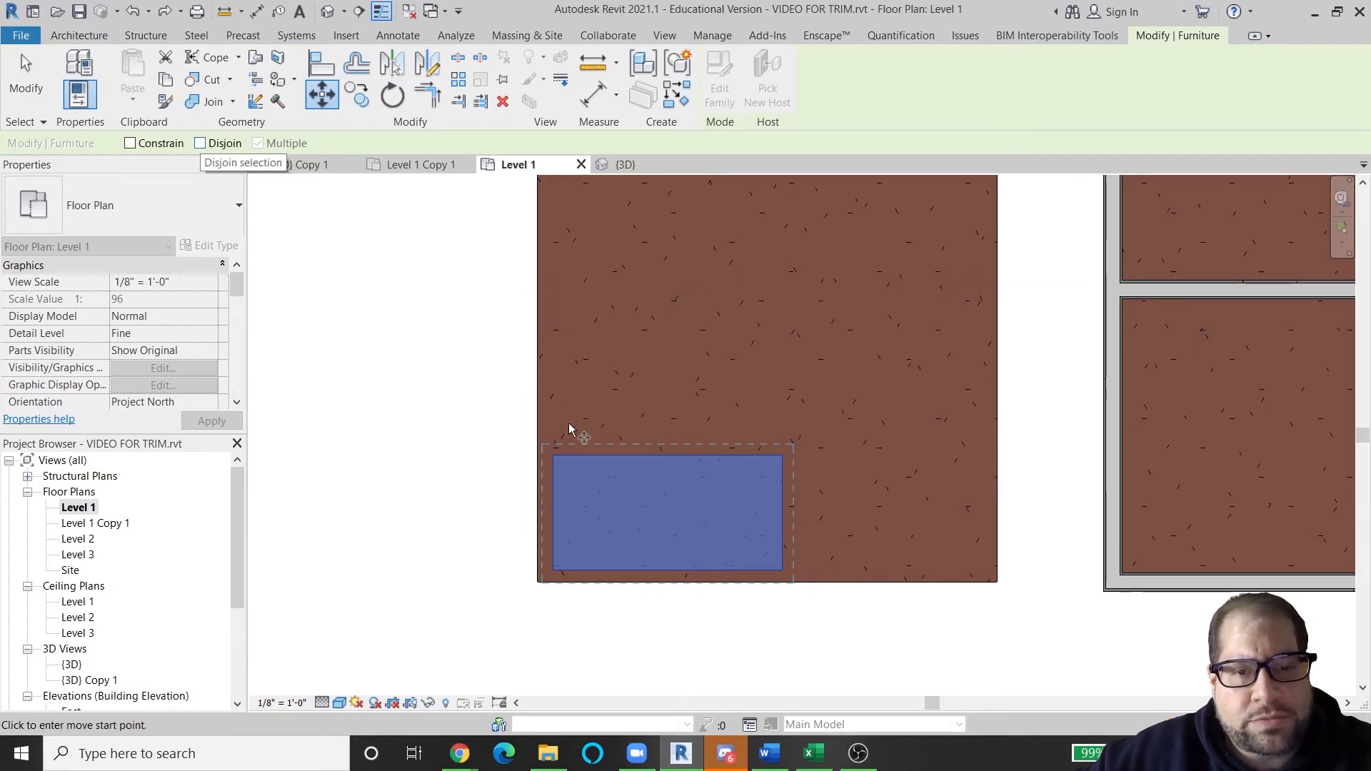
left_click(540, 414)
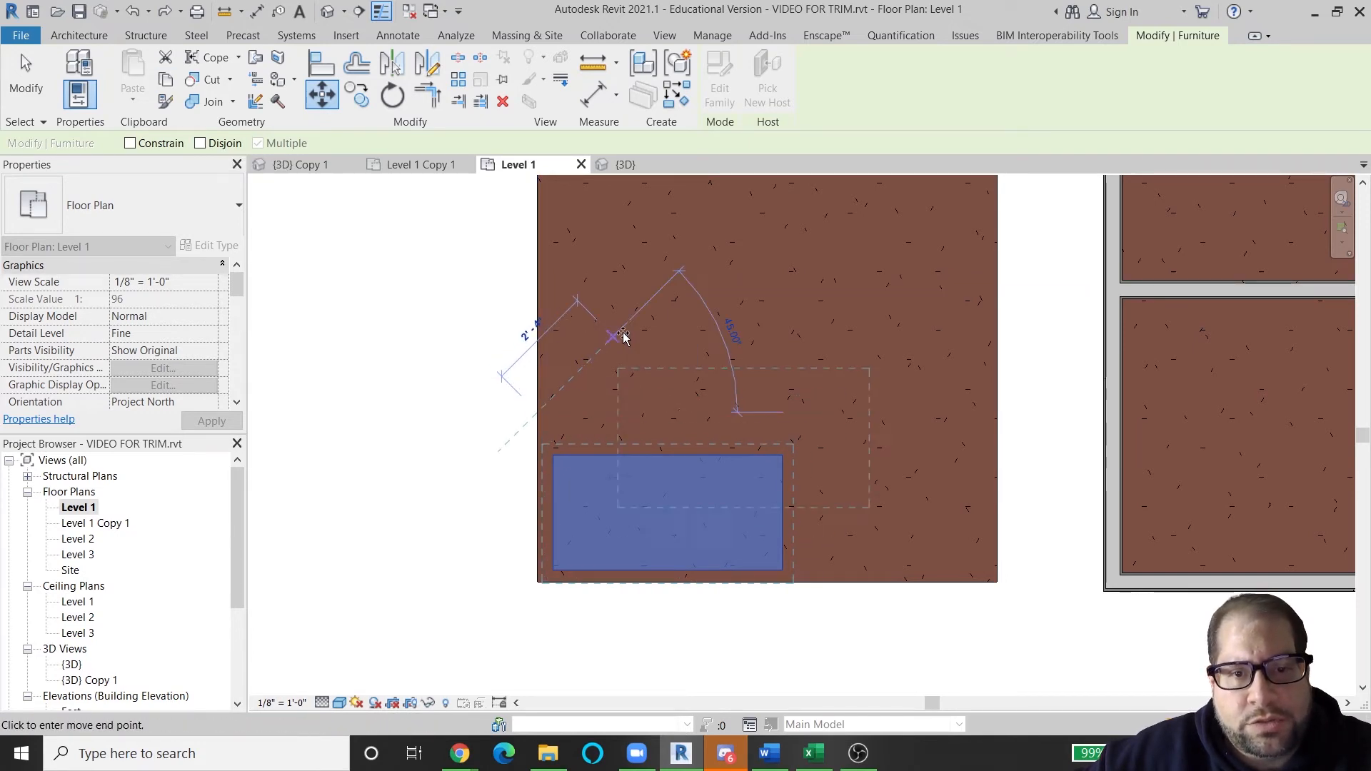
left_click(664, 291)
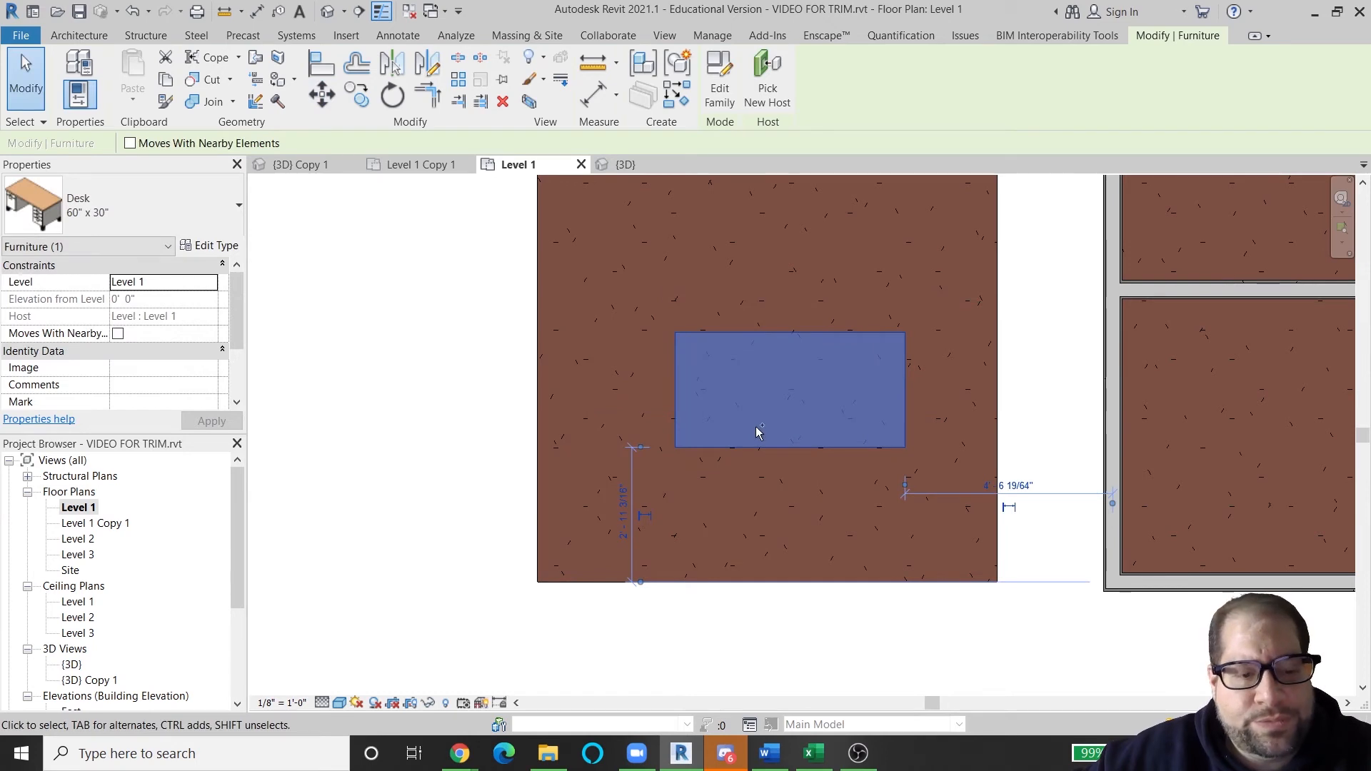
Step: Undo the desk move and copy the desk twice along the floor's long edge with Multiple enabled, forming a column of three
key("ctrl+z")
left_click(672, 502)
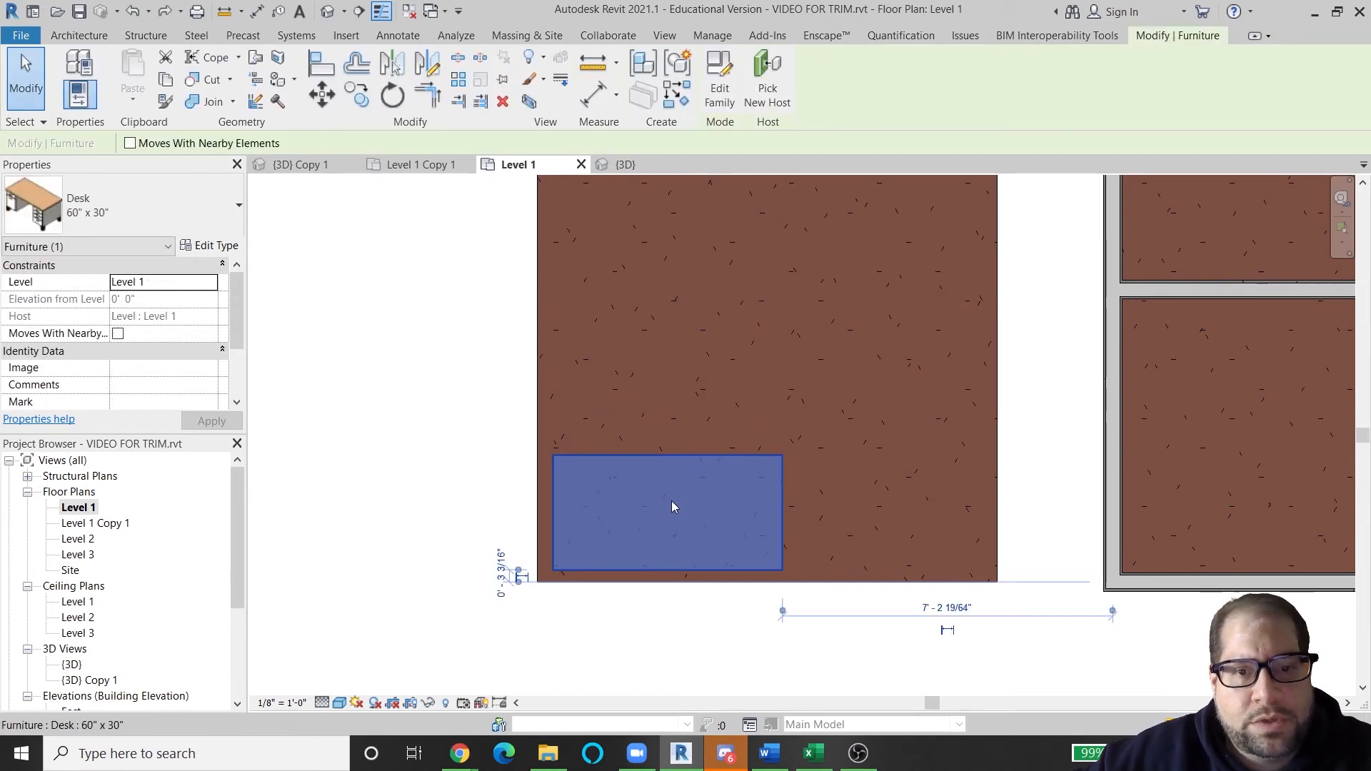
left_click(358, 93)
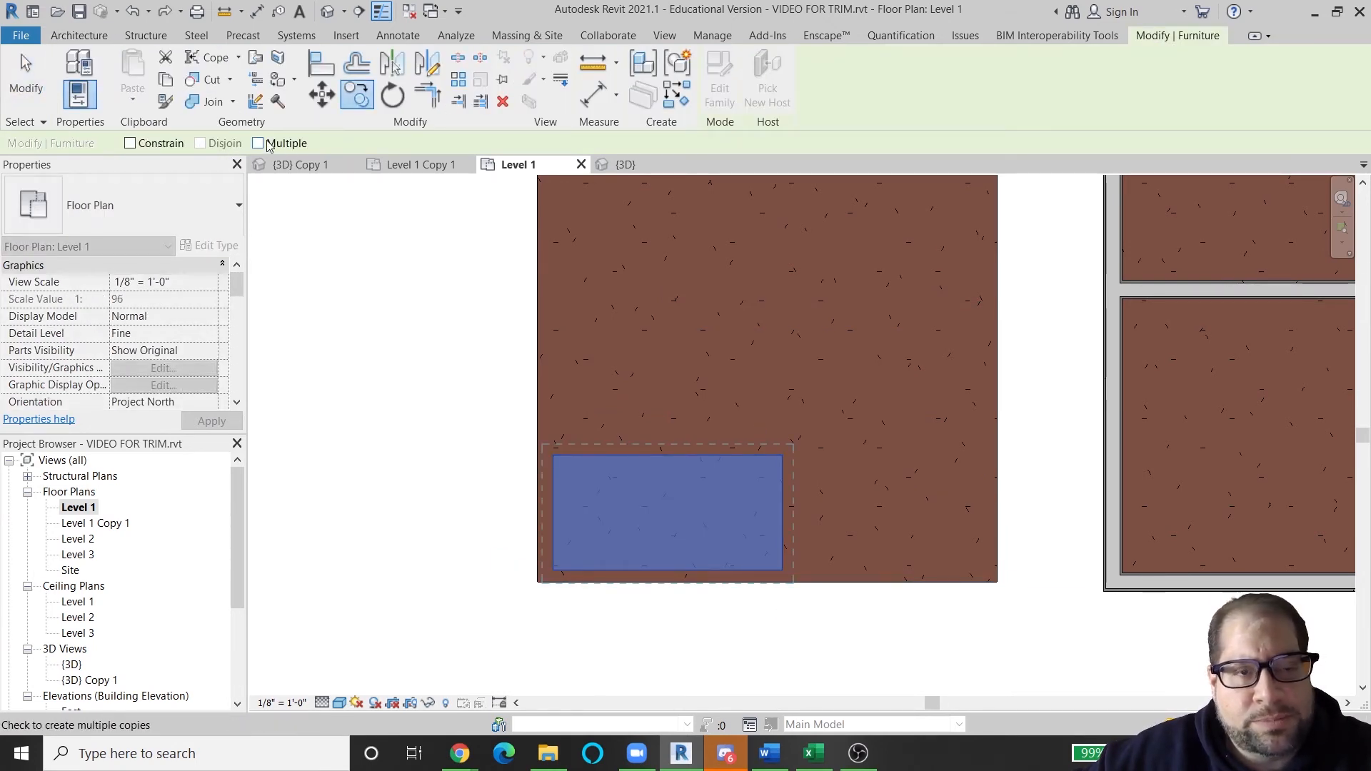
scroll(606, 443, "down", 2)
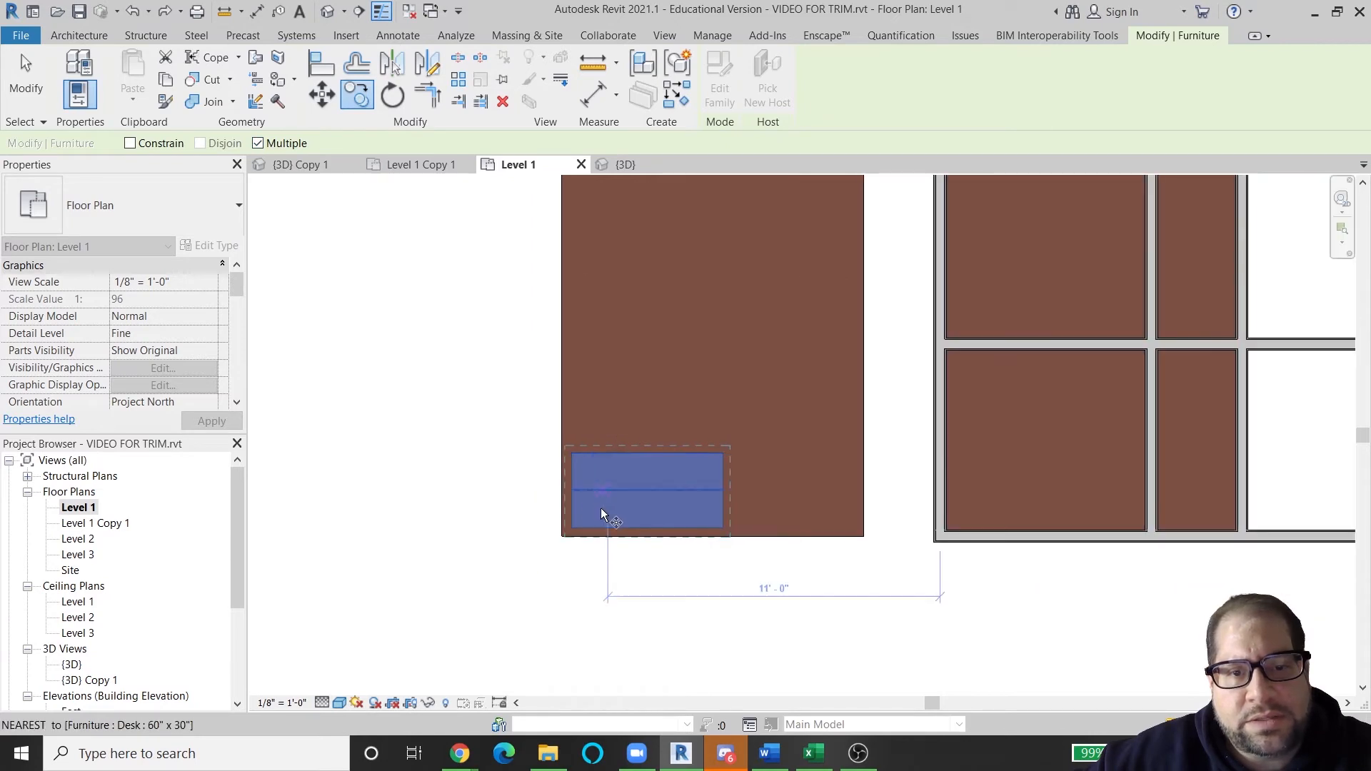
left_click(564, 537)
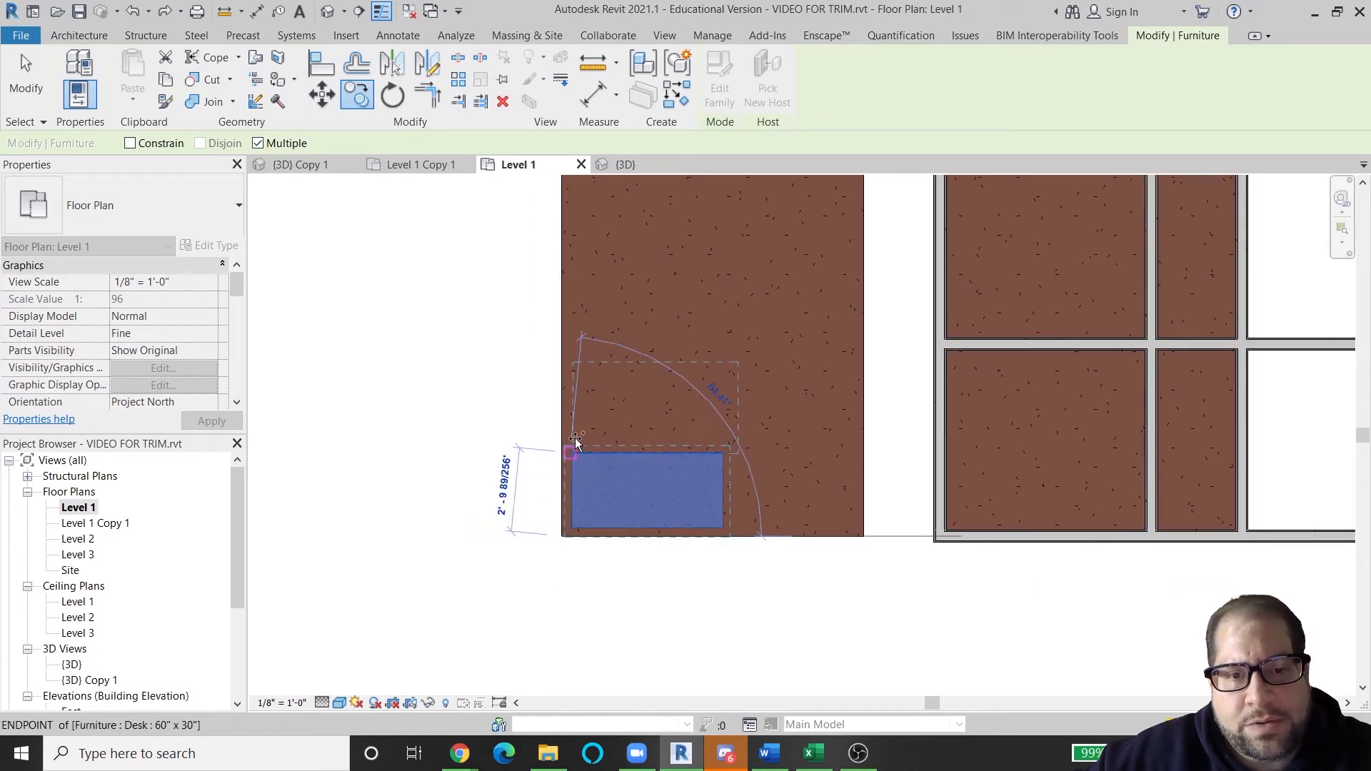
left_click(561, 306)
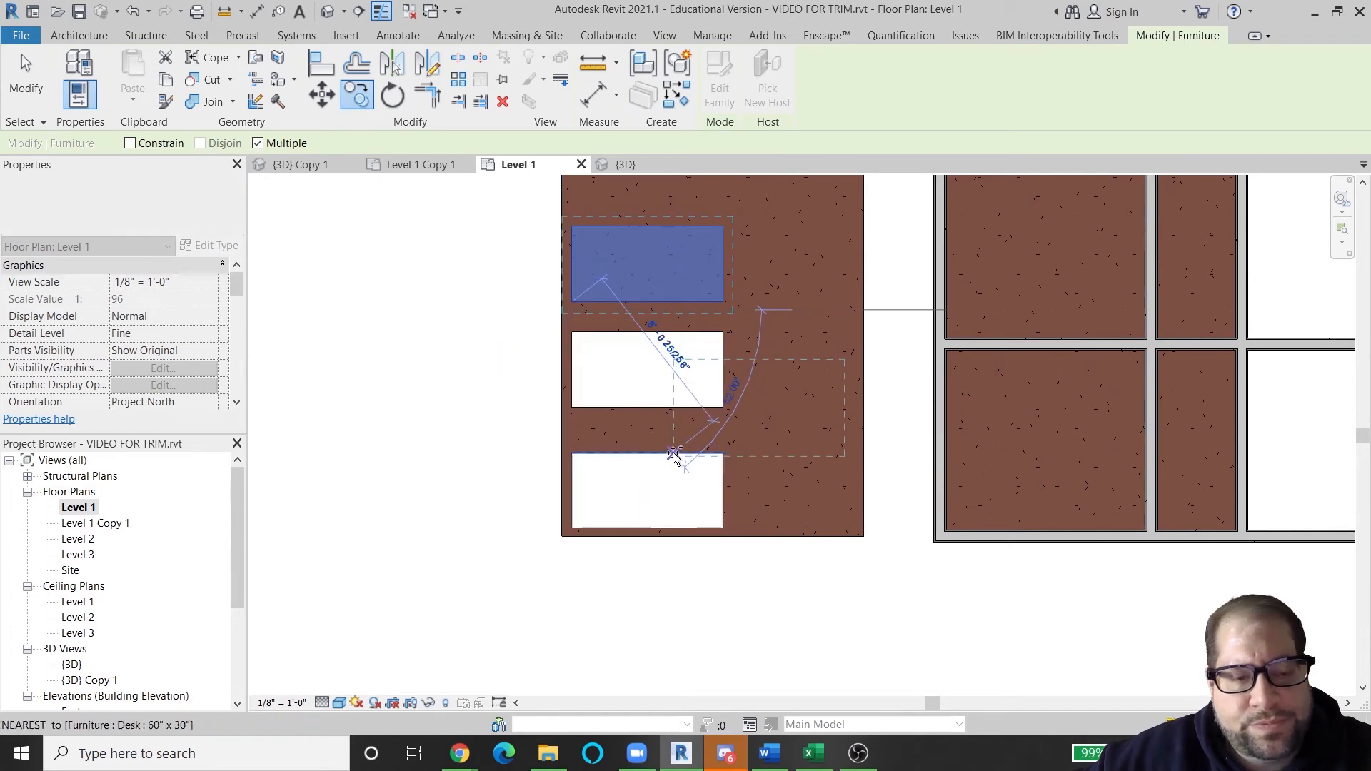
Step: End the Copy command and undo both desk copies
key("Escape")
key("Escape")
key("ctrl+z")
key("ctrl+z")
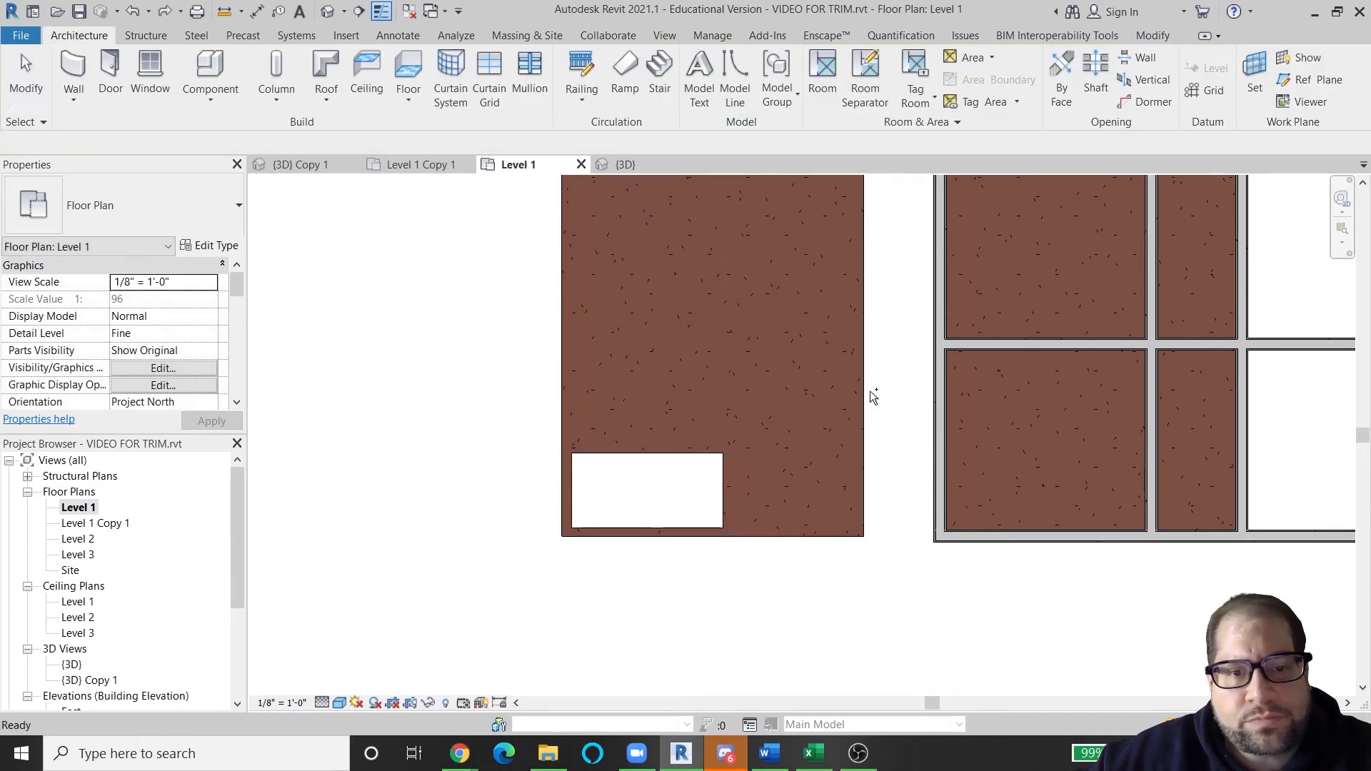
Step: Rotate the desk 45° counterclockwise about its default center in the Level 1 plan
left_click(714, 497)
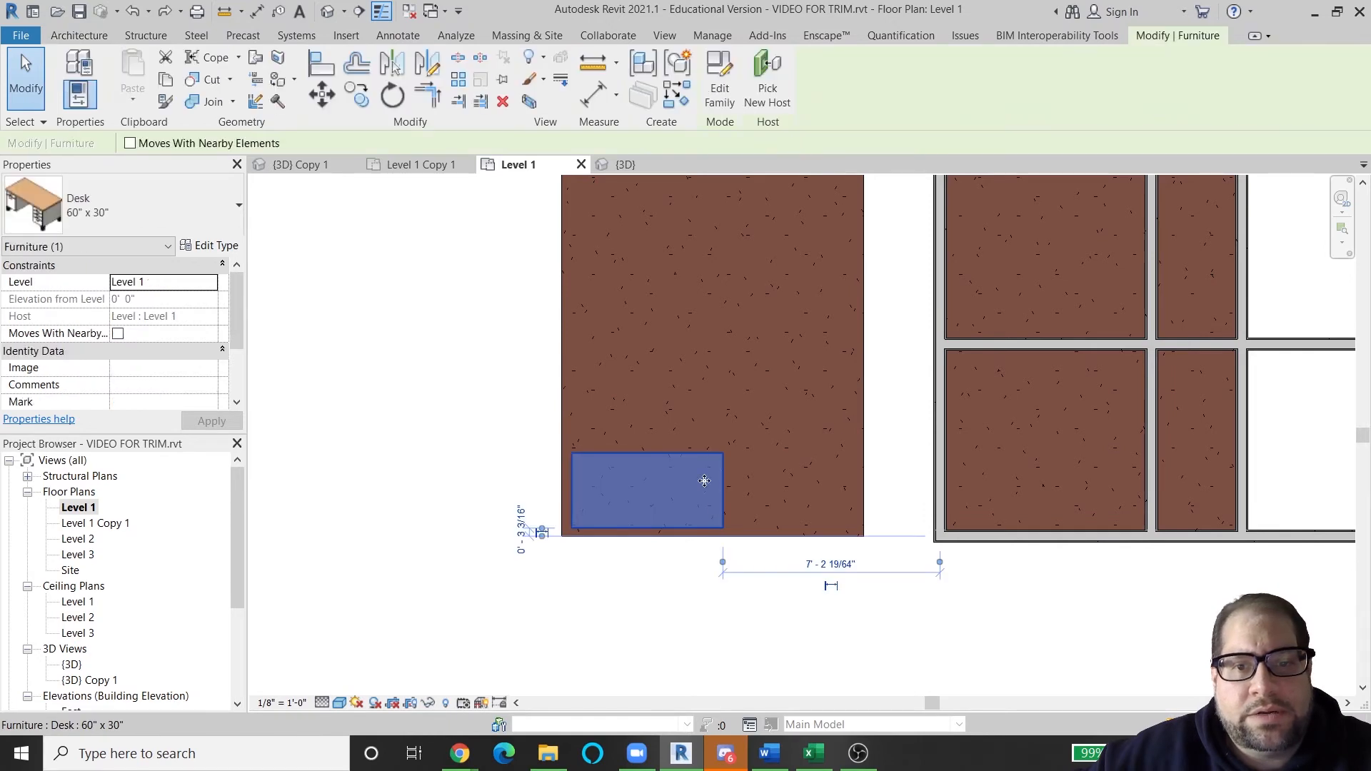
left_click(392, 95)
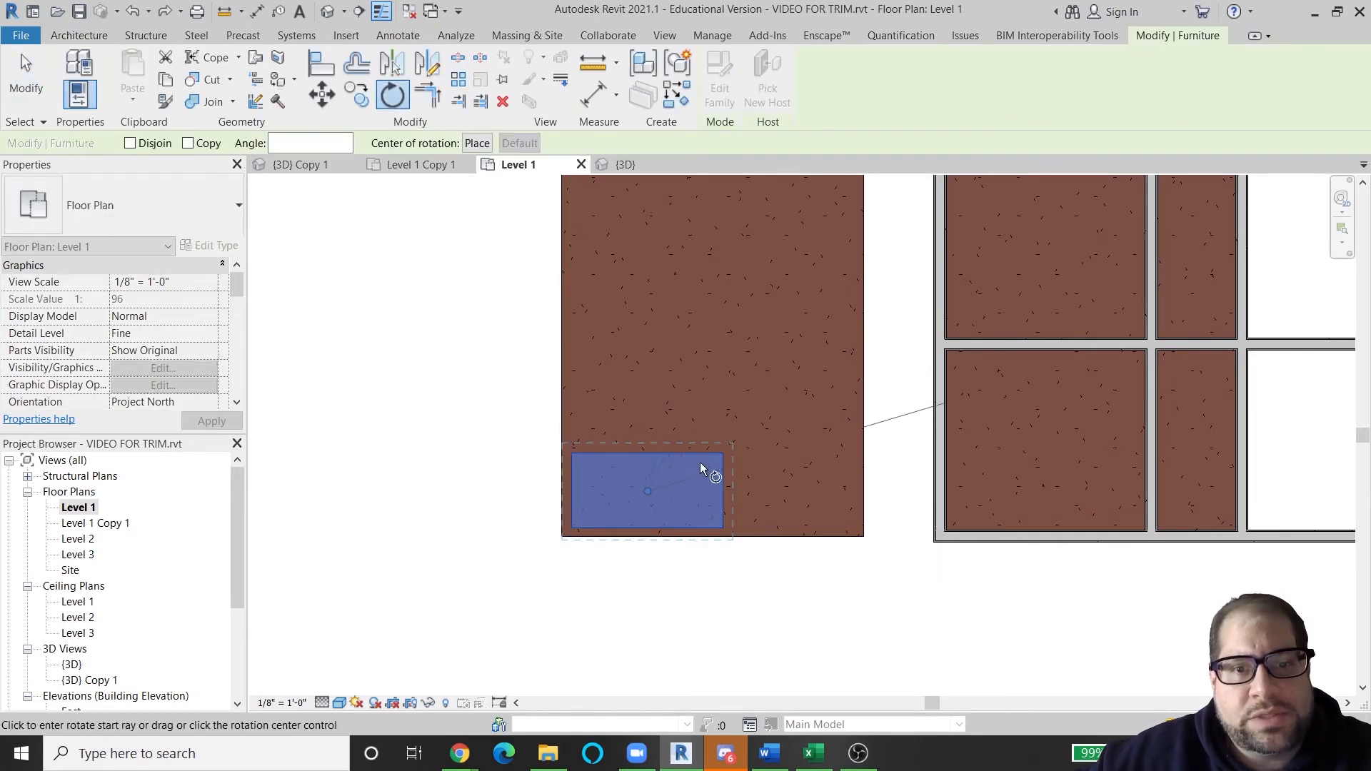
scroll(698, 474, "up", 1)
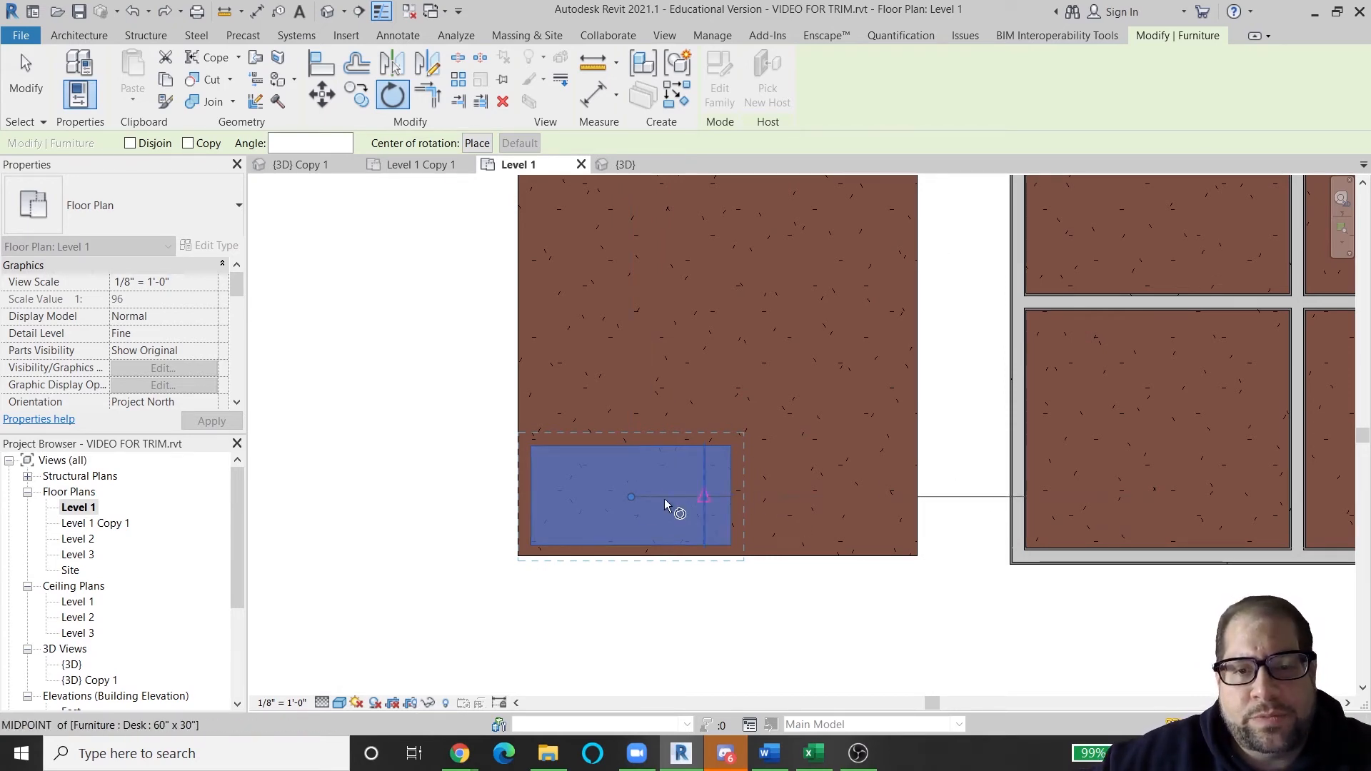
left_click(822, 502)
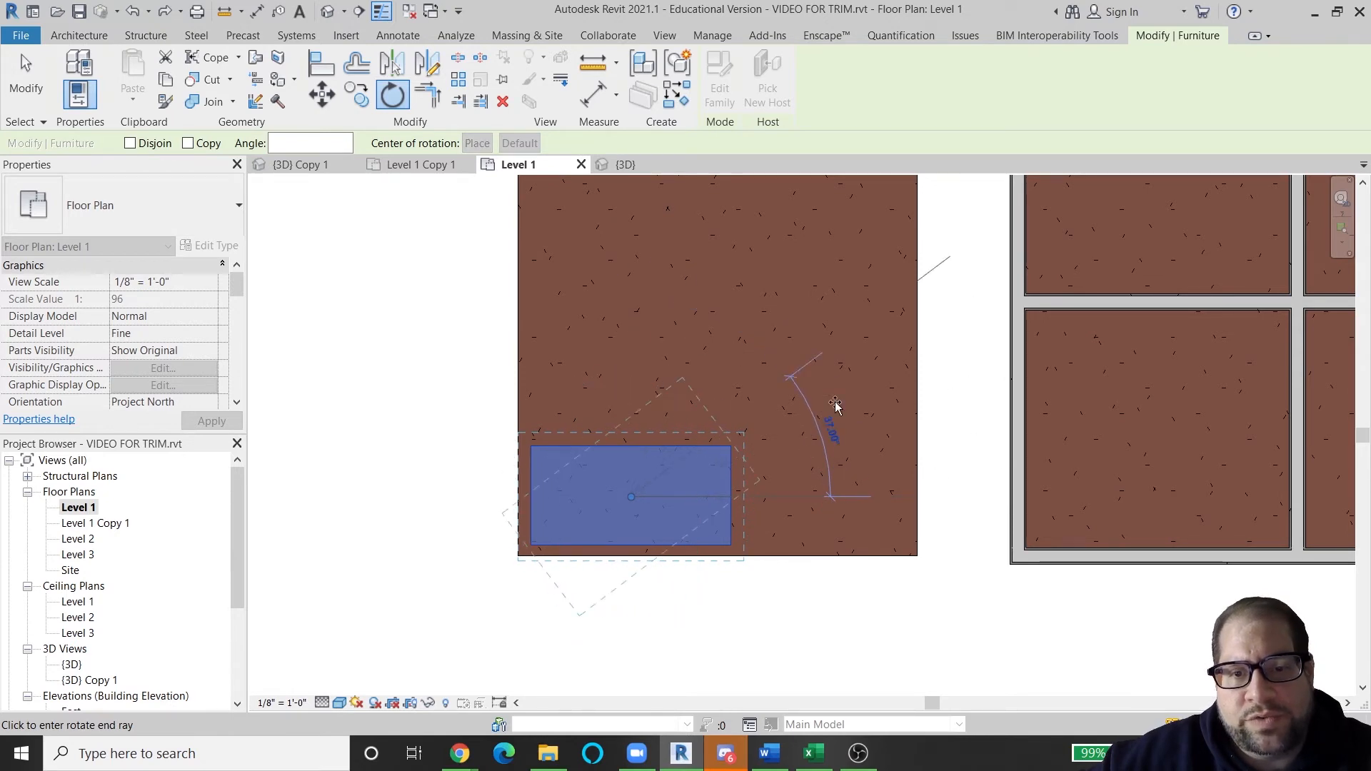
left_click(777, 354)
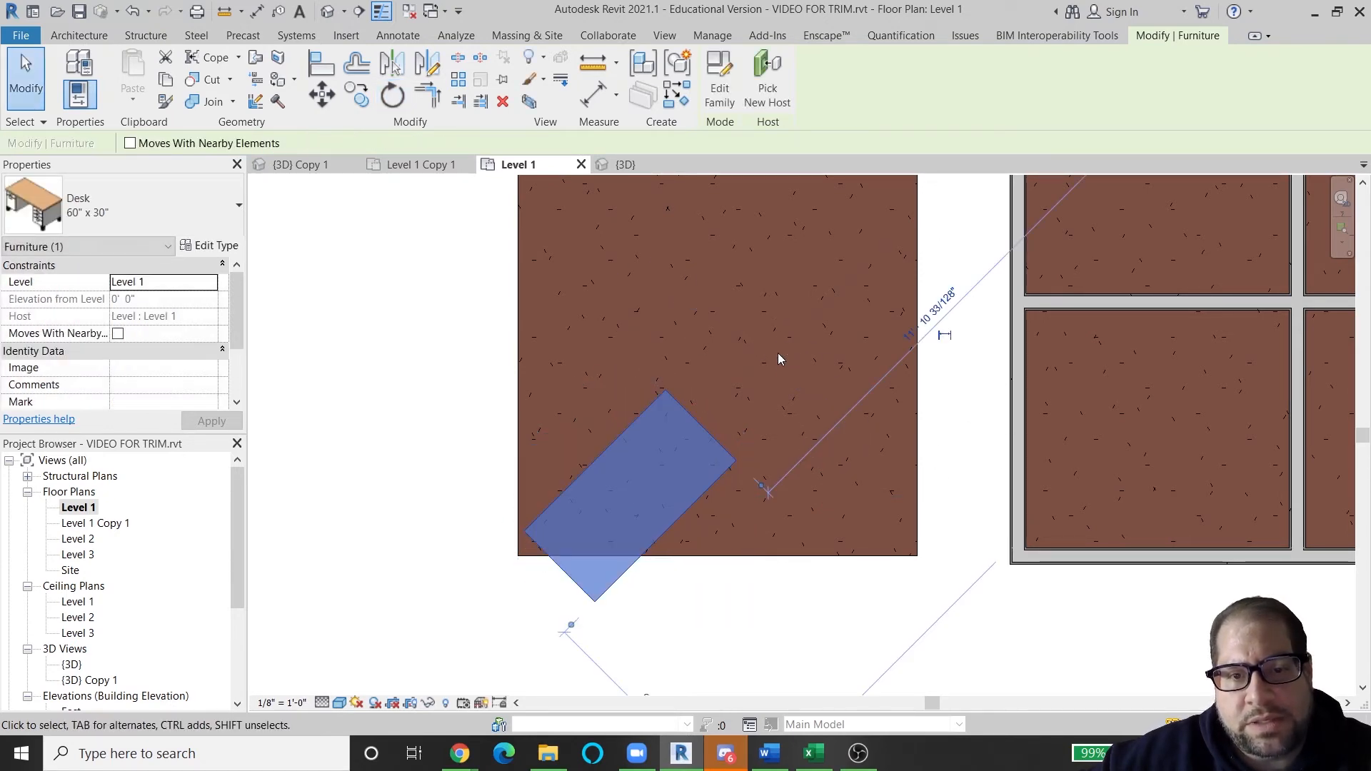
Step: In the {3D} view, rotate the desk 45° clockwise about its center, back parallel to the carpet edges
double_click(71, 666)
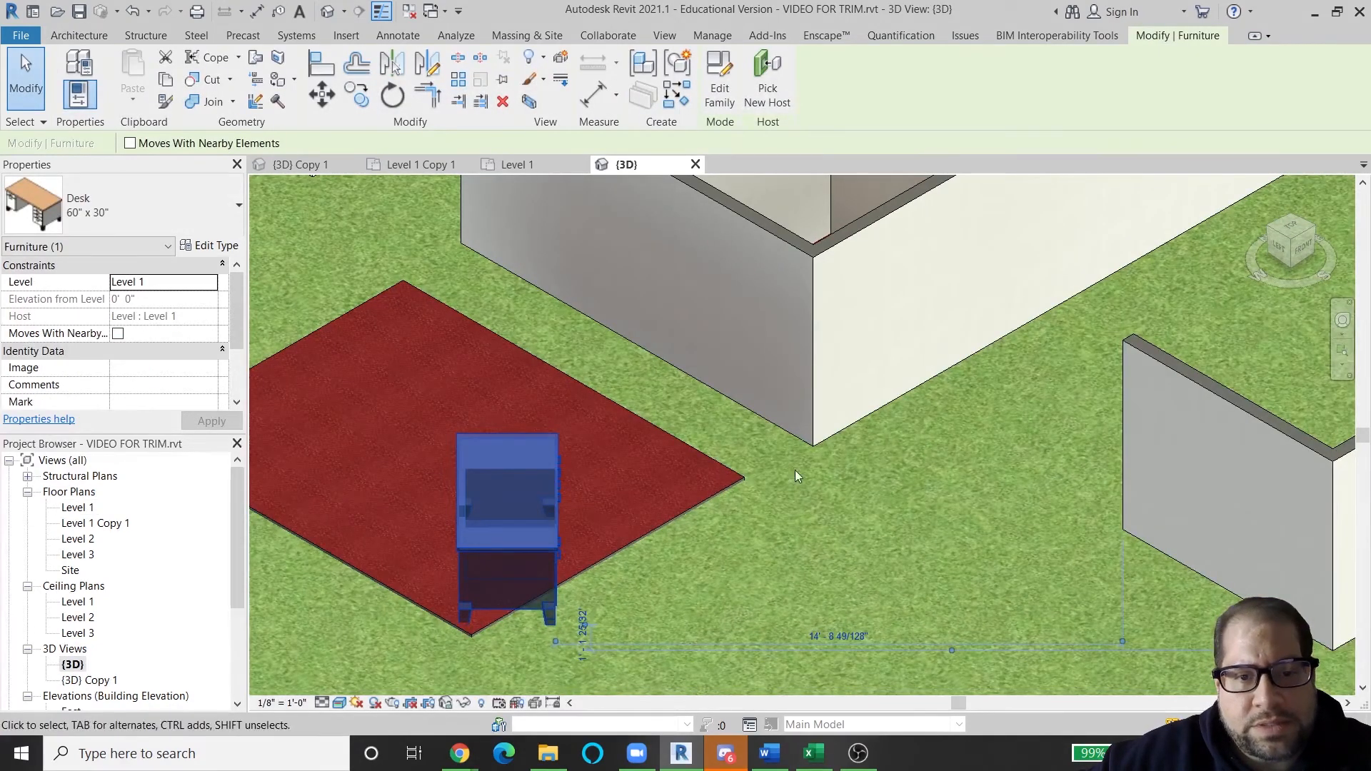
left_click(392, 95)
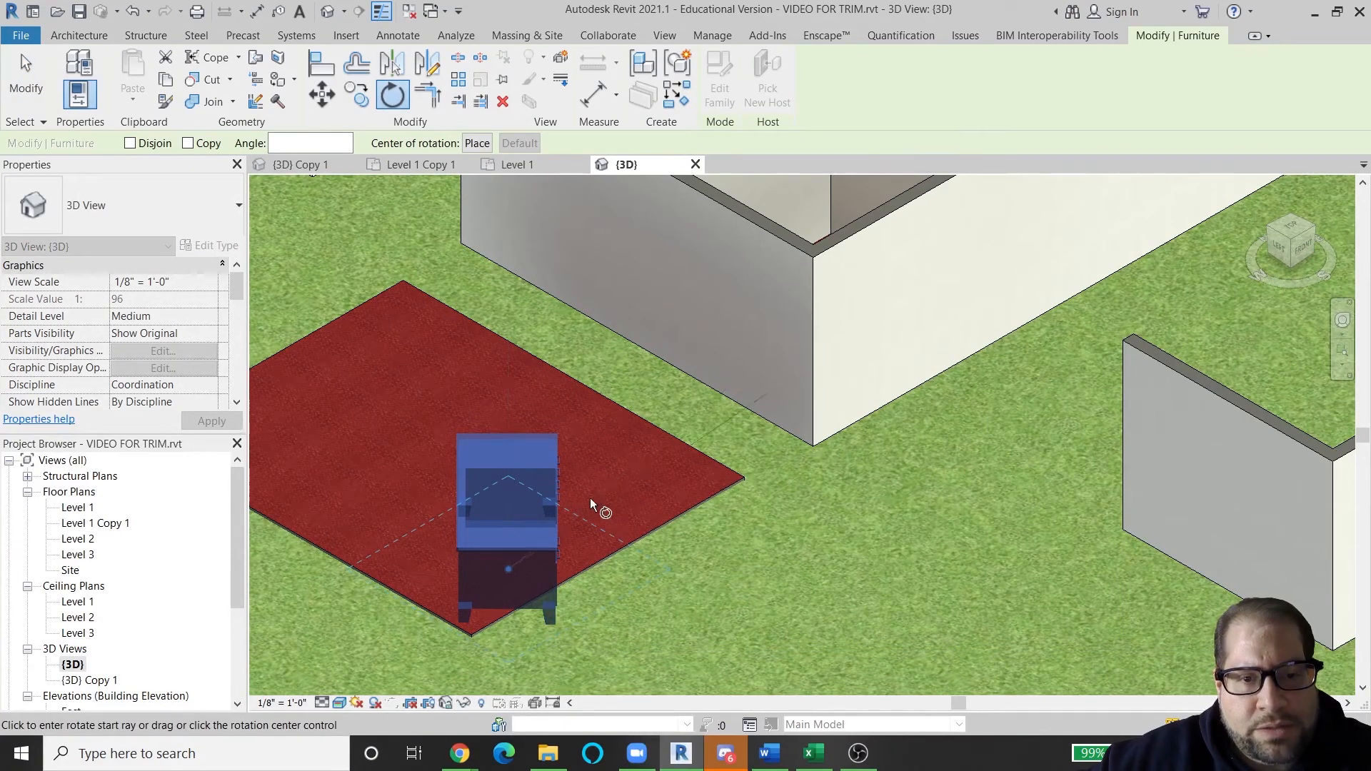
left_click(509, 377)
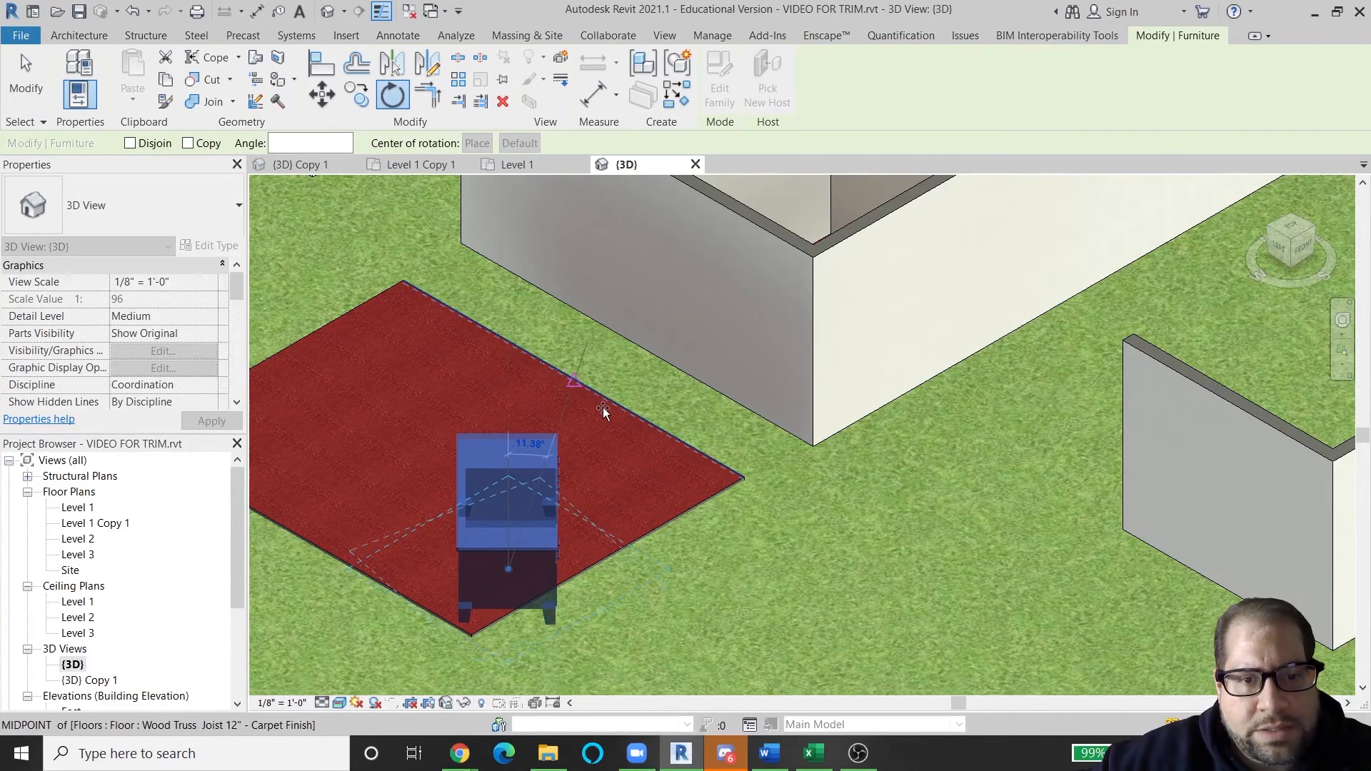
left_click(675, 473)
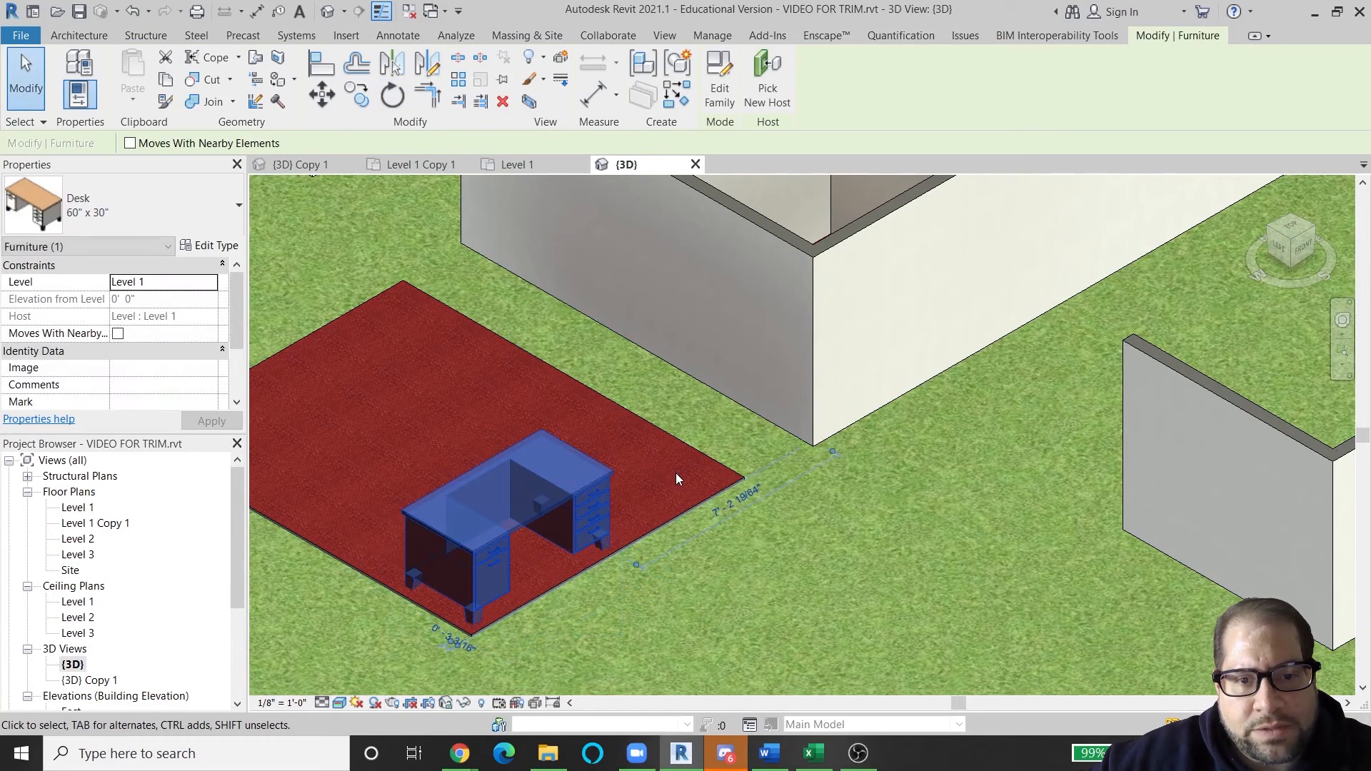
key("Escape")
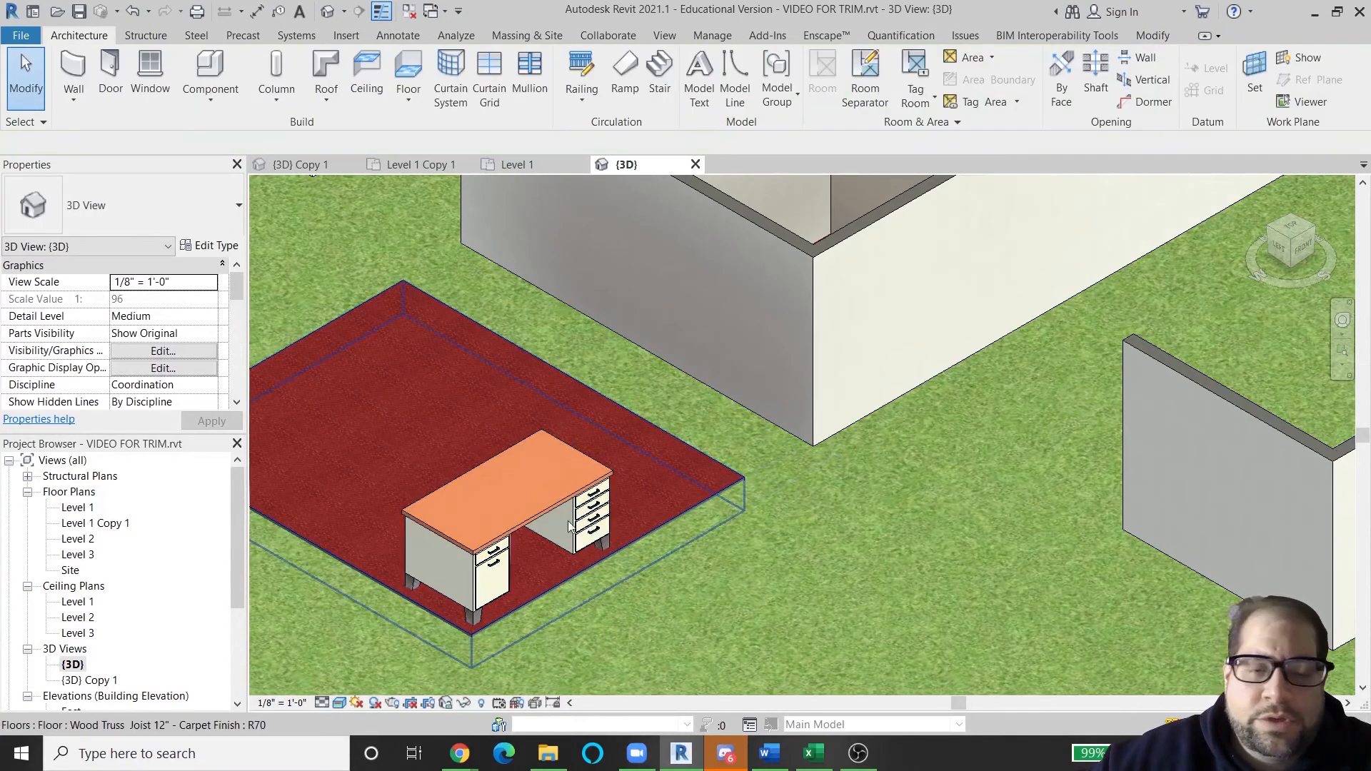
Step: Move one 30" x 46" double-hung window of the Level 1 pair away along the brick wall, to a sill height of about 2' 7 5/8"
middle_click_drag(711, 510, 766, 499)
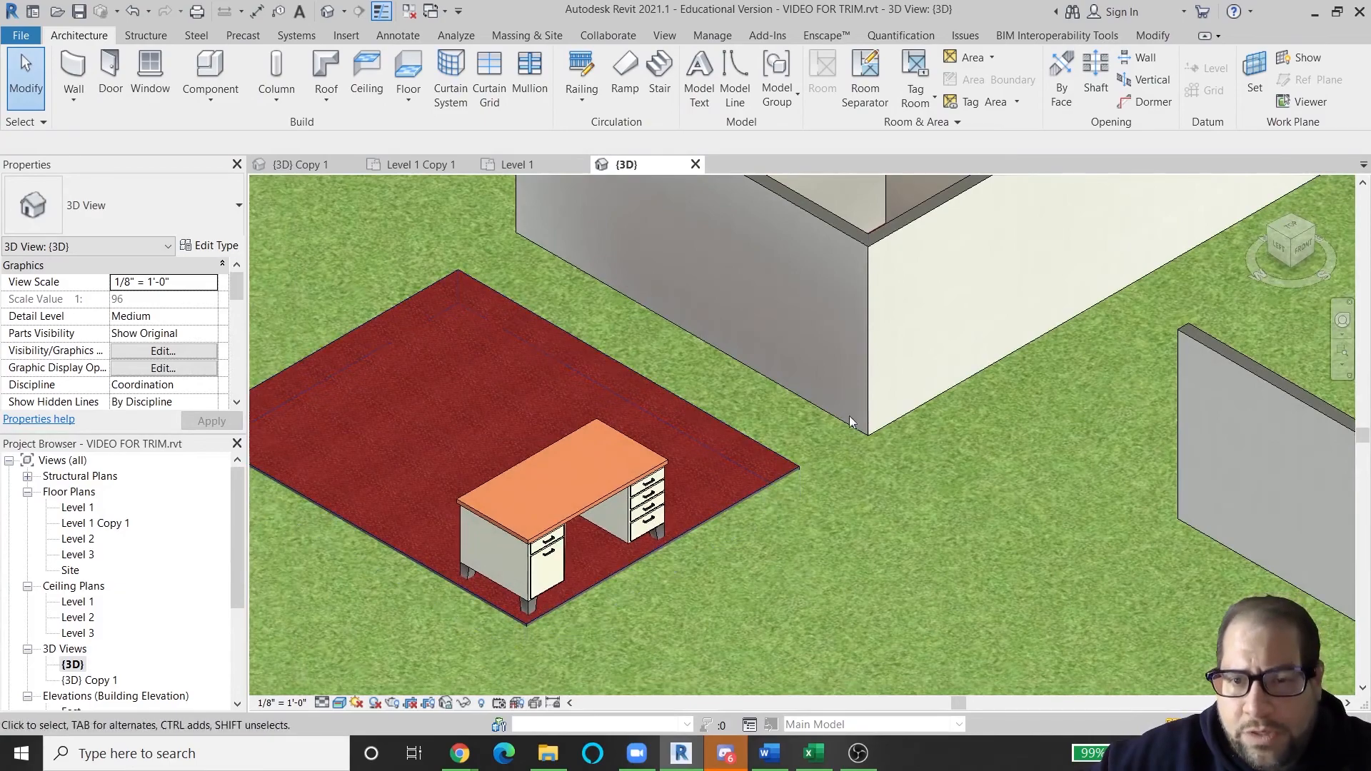
scroll(1007, 451, "down", 1)
middle_click_drag(1053, 445, 585, 497)
middle_click_drag(997, 400, 588, 474)
scroll(728, 432, "down", 1)
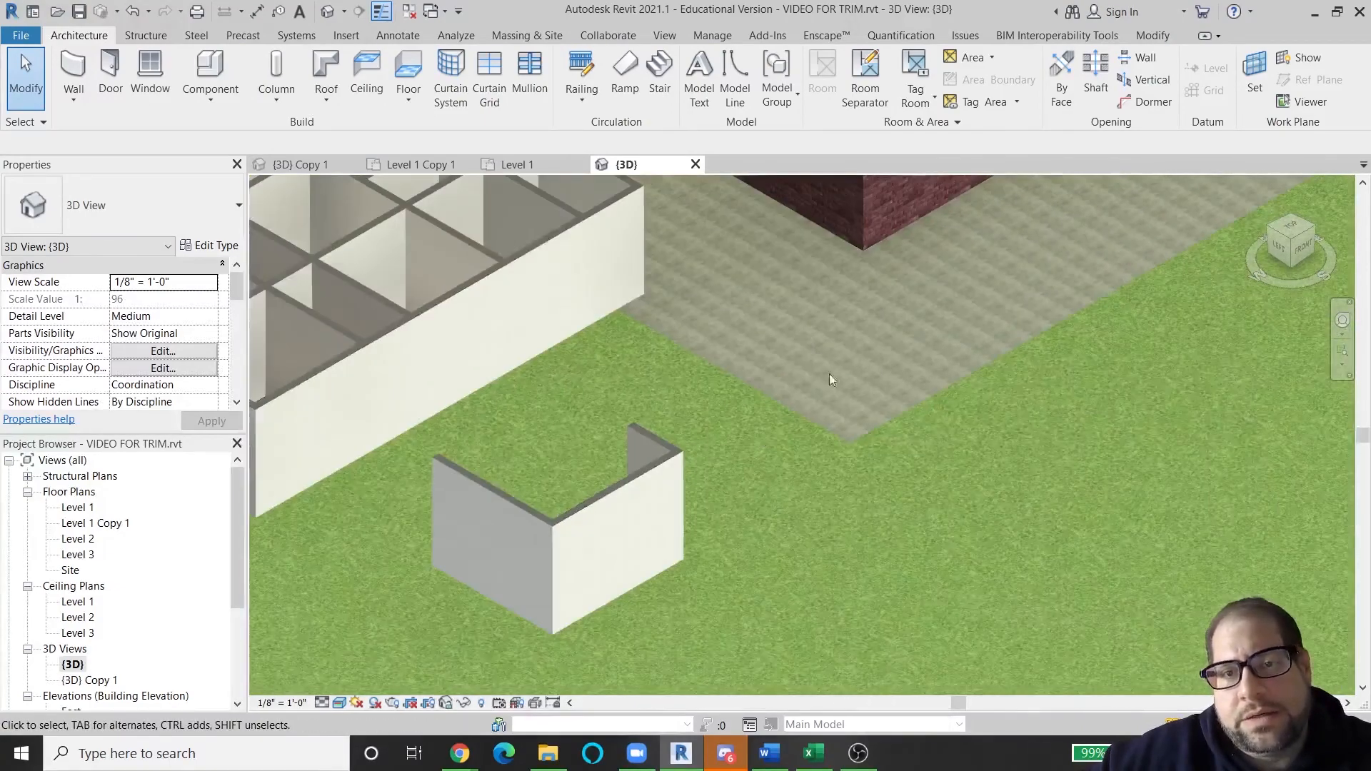
middle_click_drag(871, 365, 578, 576)
middle_click_drag(1000, 314, 611, 430)
middle_click_drag(838, 387, 665, 564)
middle_click_drag(805, 306, 581, 447)
scroll(423, 461, "up", 1)
scroll(429, 485, "down", 1)
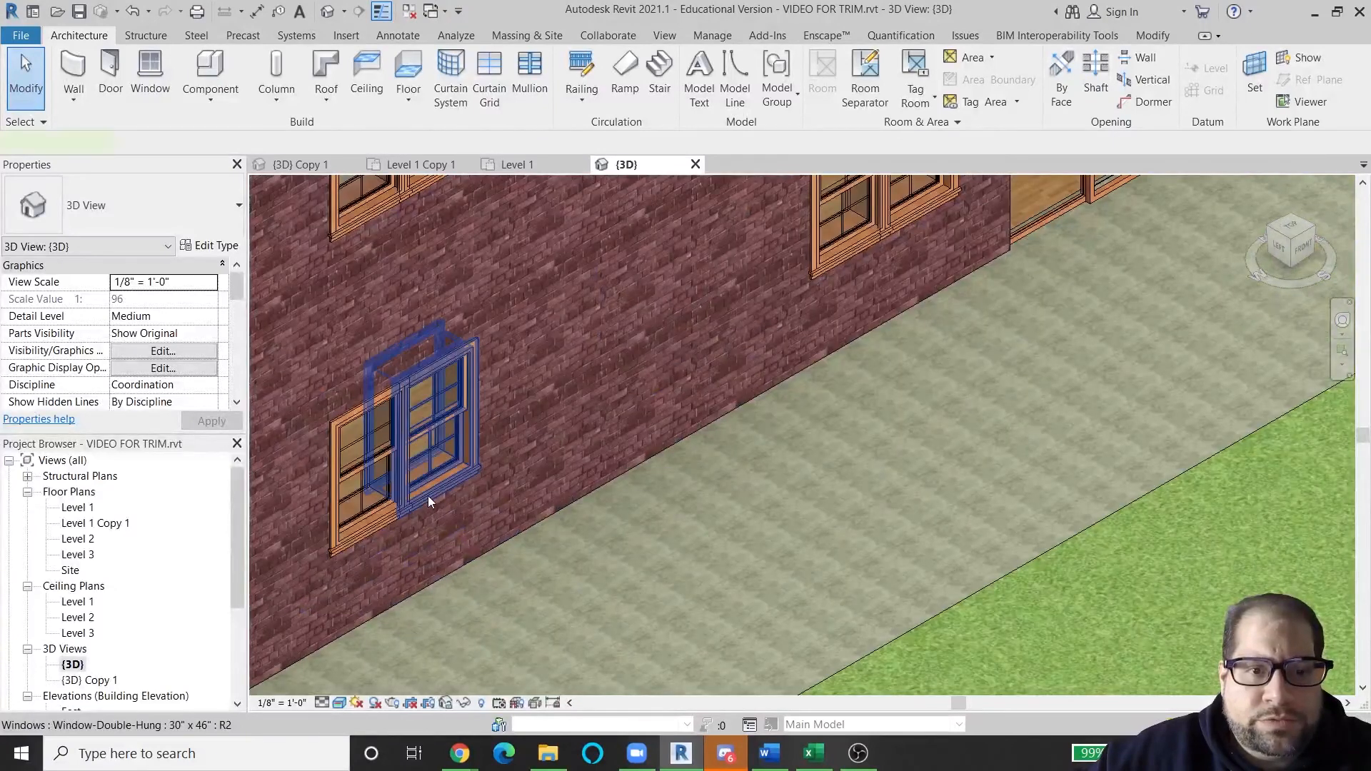
left_click(428, 496)
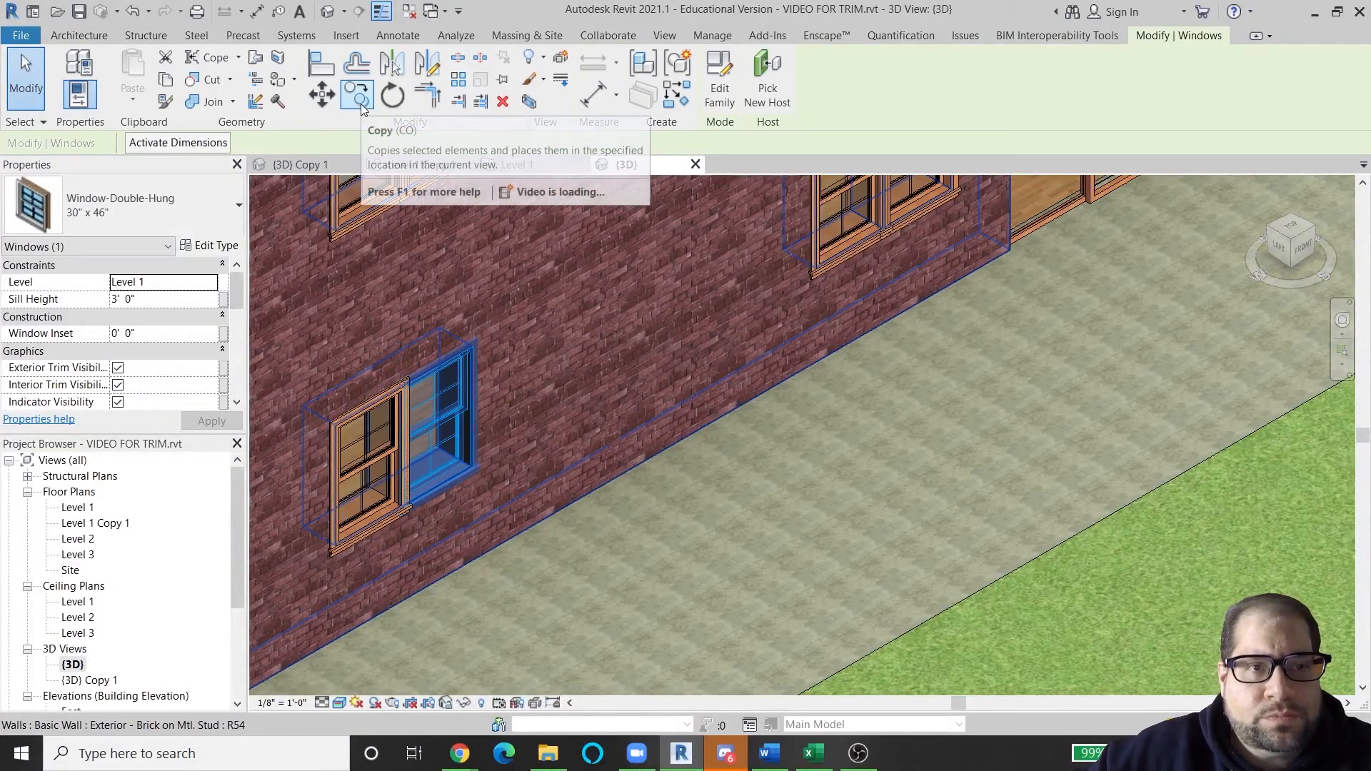
left_click(330, 102)
left_click(483, 416)
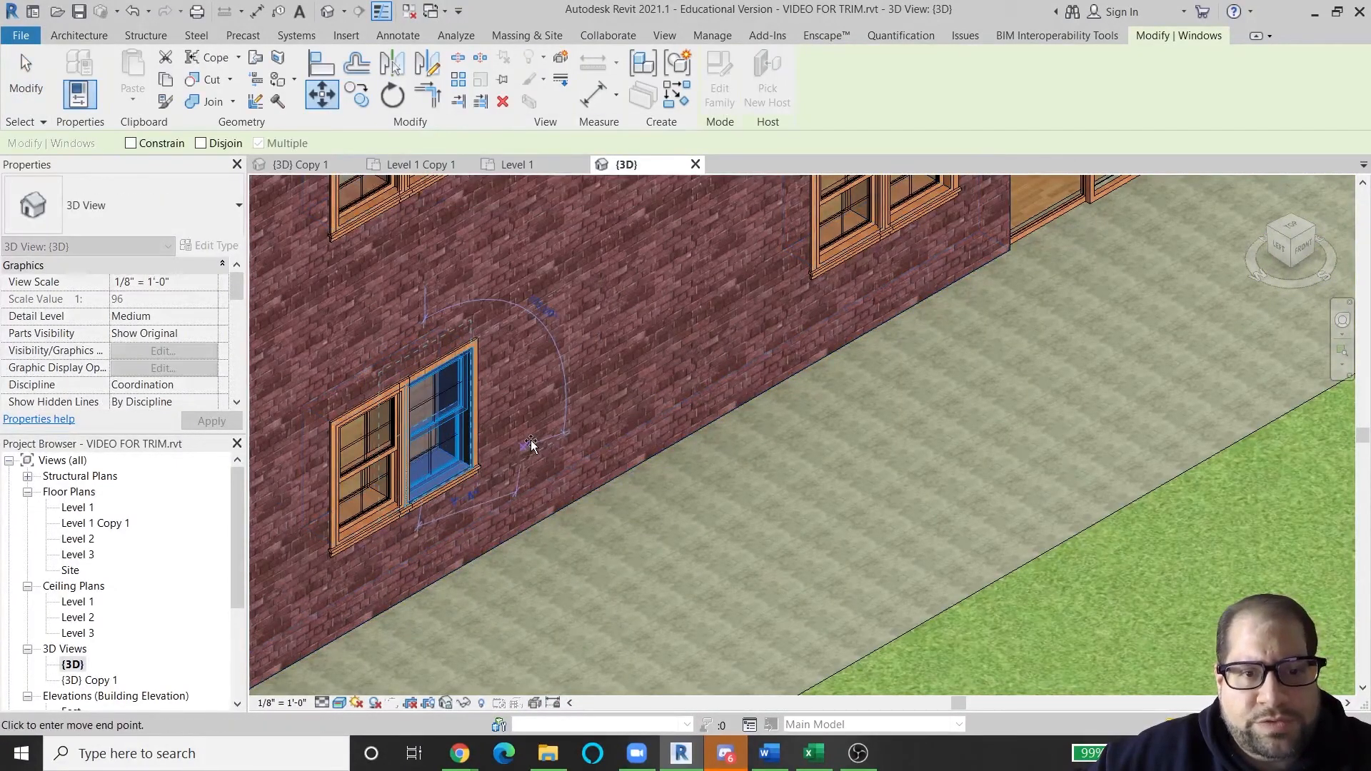
left_click(624, 463)
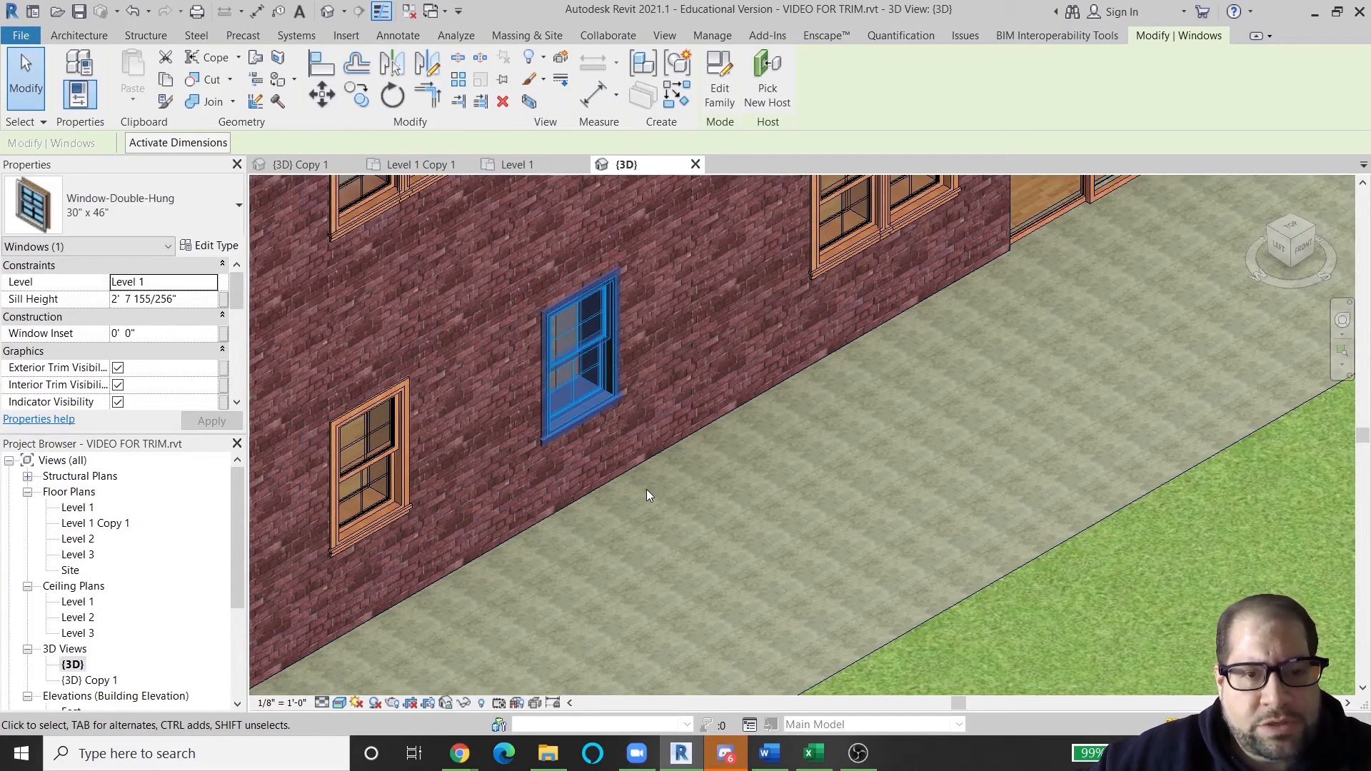
Step: Undo the window move and move the same window from its upper corner farther along the brick wall, to a sill height of about 2' 3/4"
key("ctrl+z")
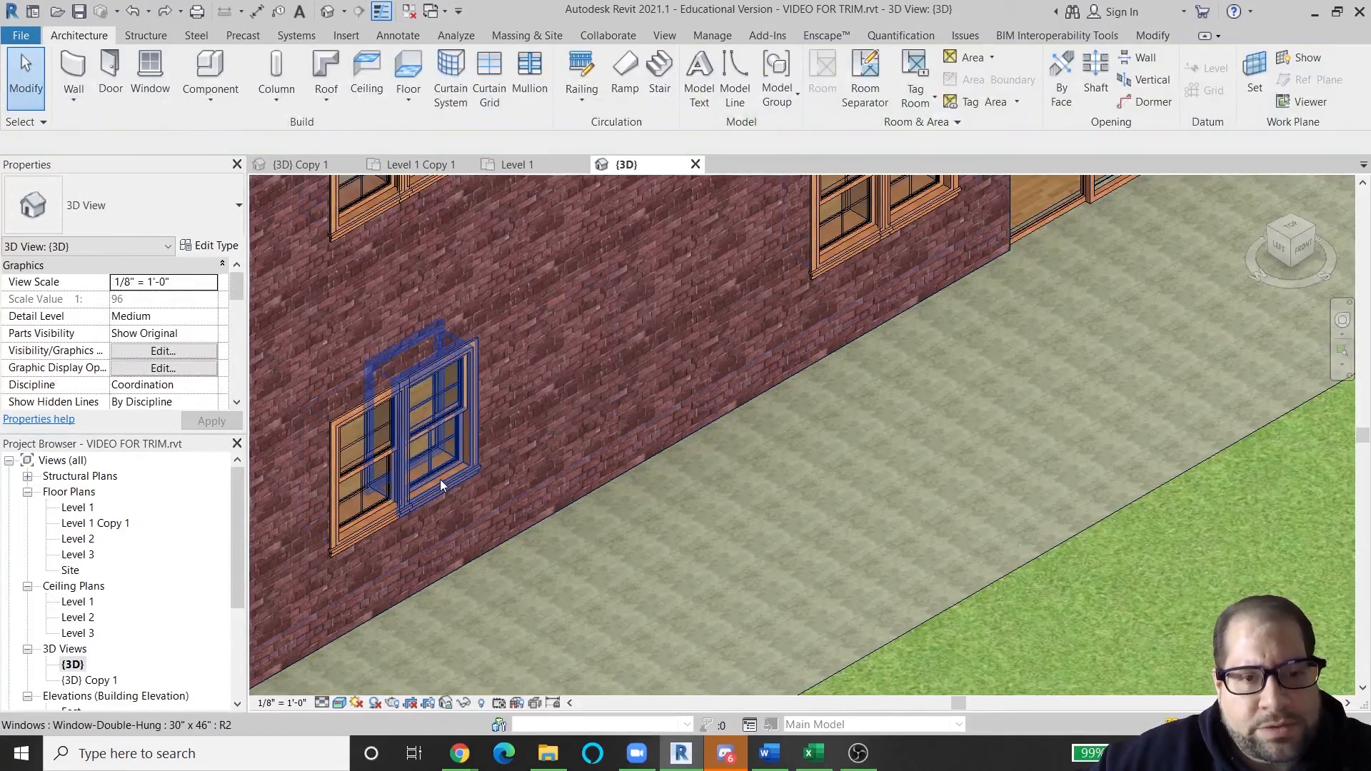
left_click(455, 474)
left_click_drag(456, 475, 481, 455)
key("Escape")
left_click(451, 471)
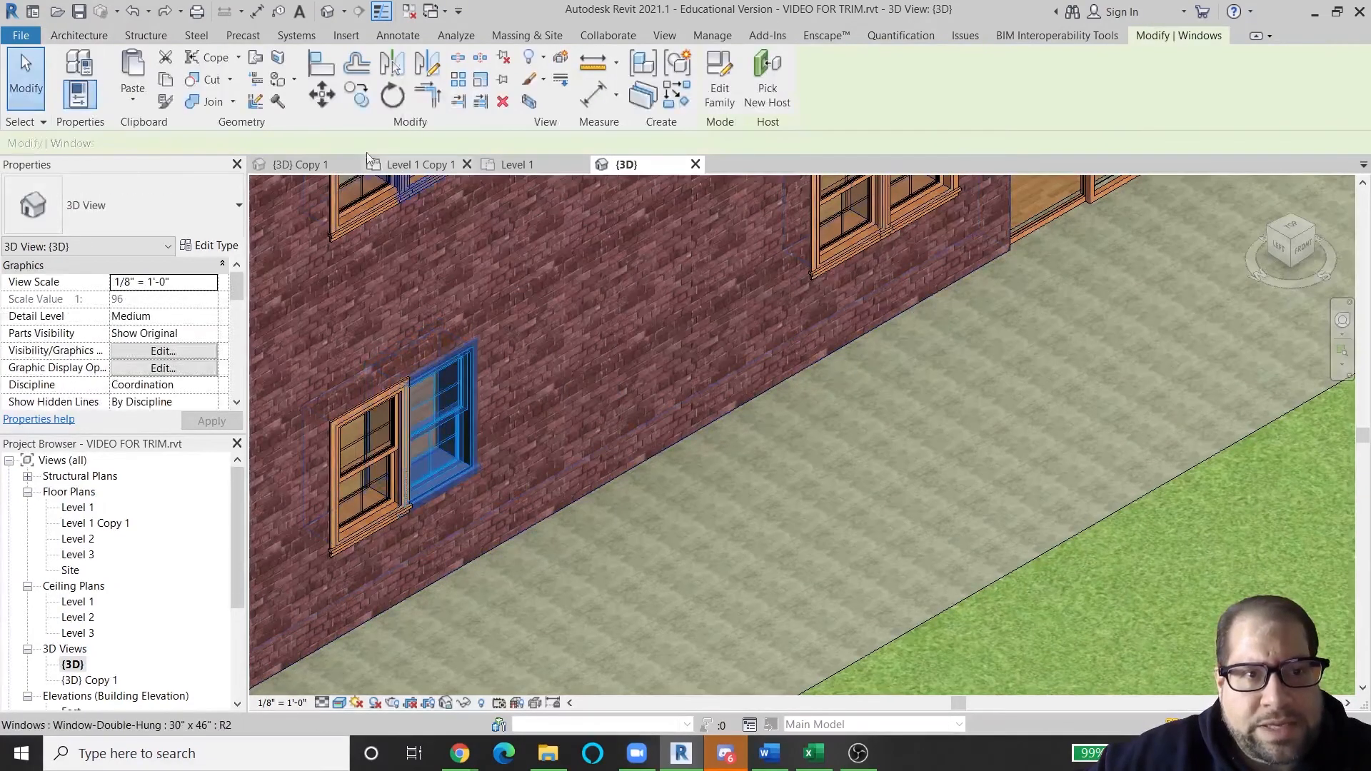
left_click(322, 97)
left_click(407, 386)
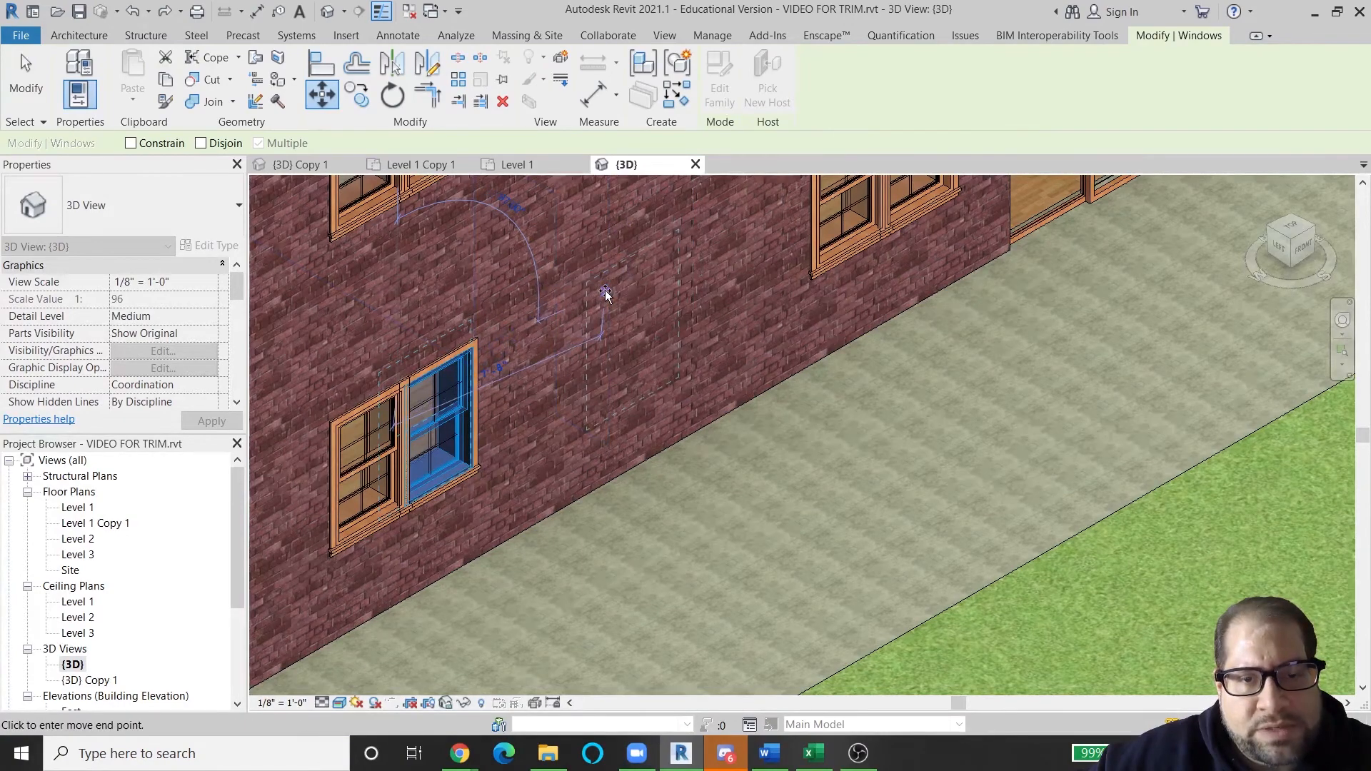
left_click(604, 295)
Step: Undo the second move of the double-hung window on the brick wall
key("ctrl+z")
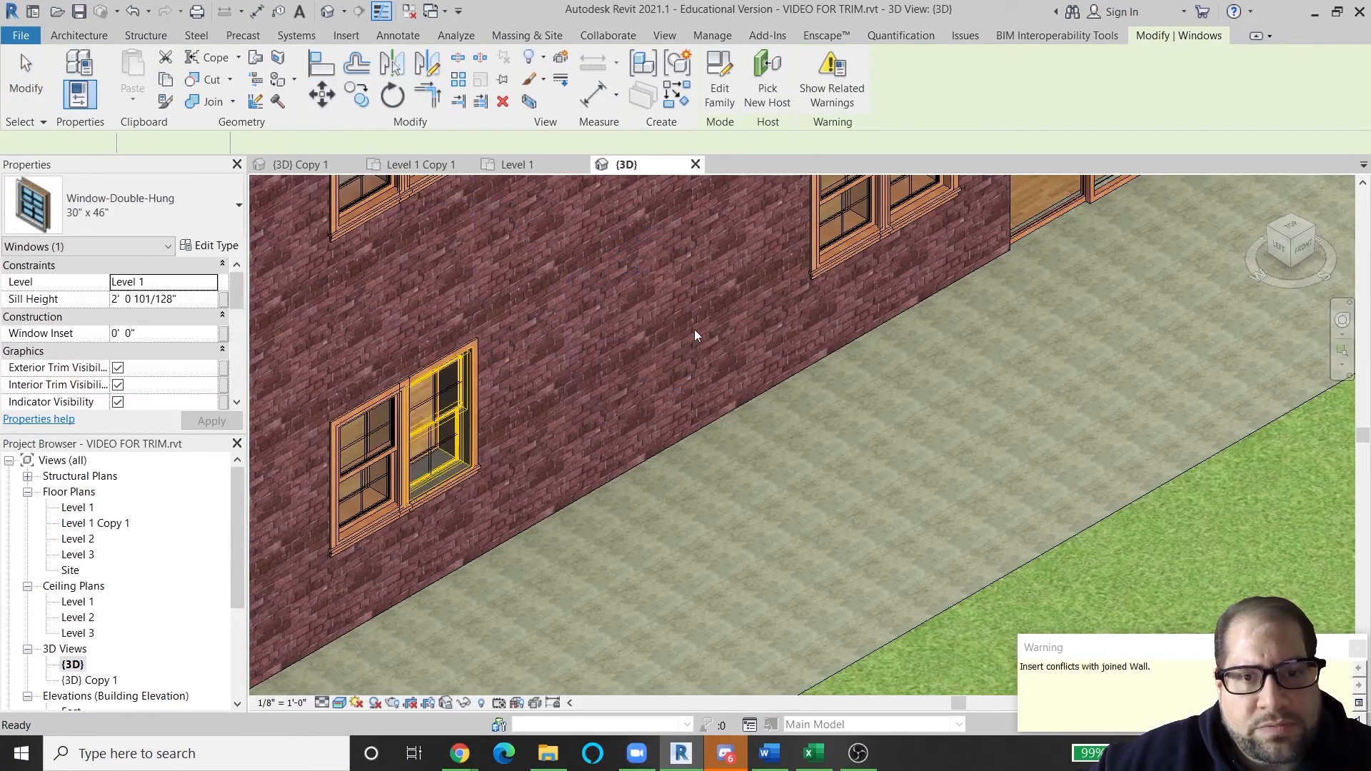
scroll(709, 354, "down", 1)
middle_click_drag(710, 354, 675, 427)
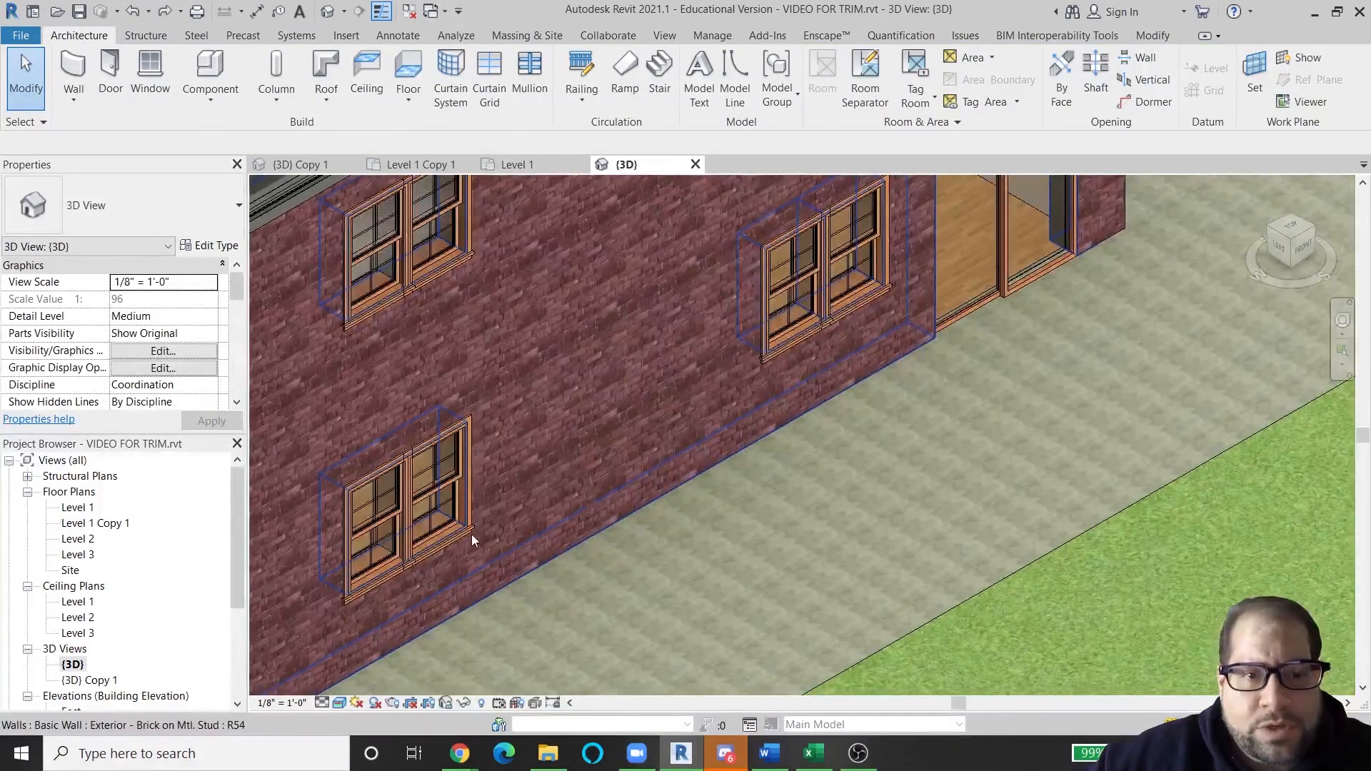
Step: Copy one 30" x 46" double-hung window of the Level 1 pair twice along the brick wall towards the large door opening
left_click(440, 545)
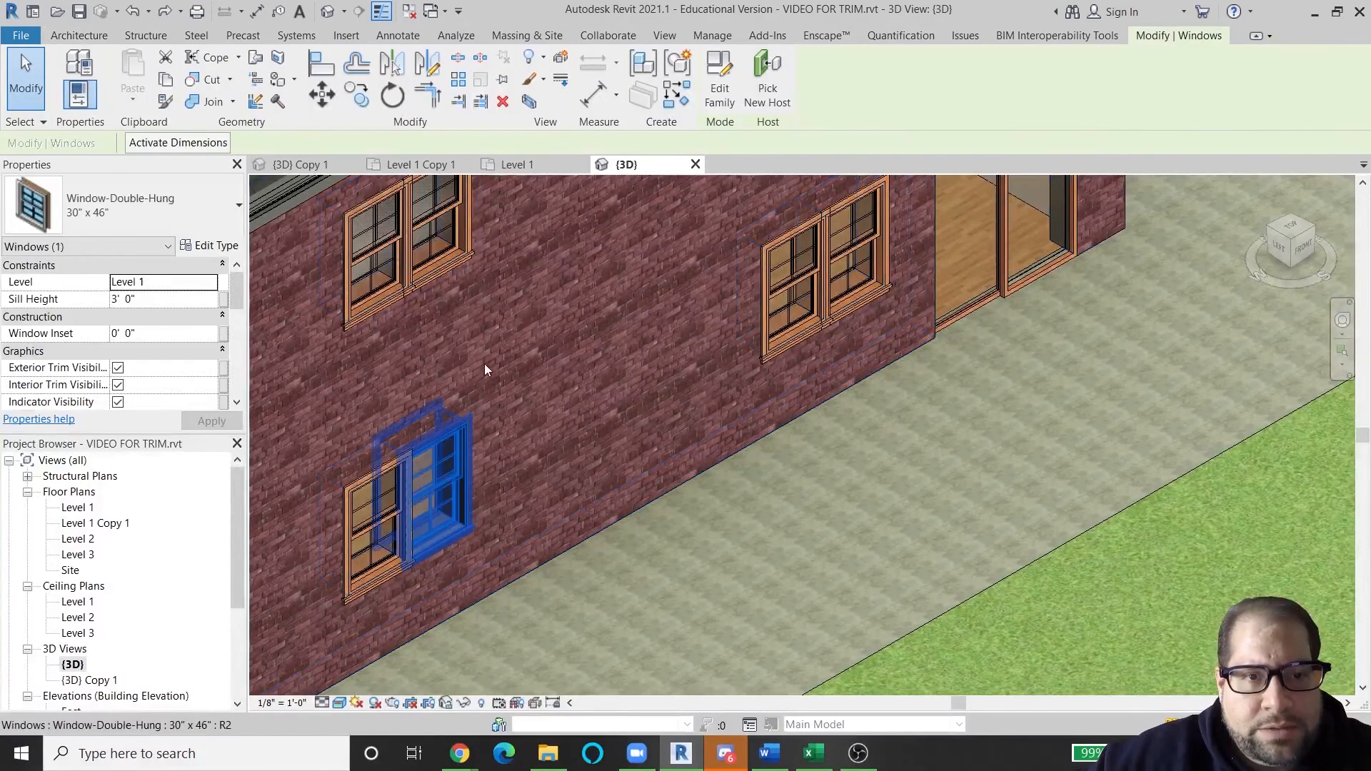
left_click(359, 100)
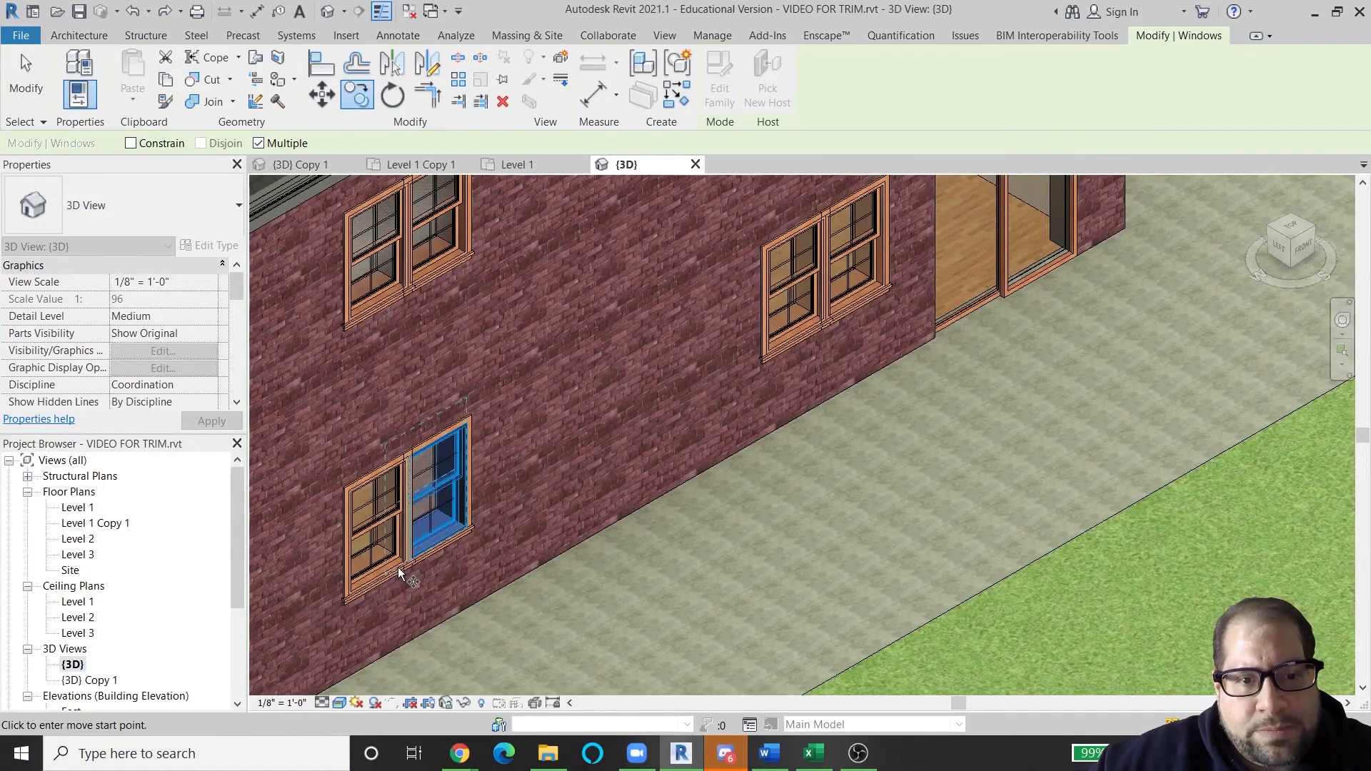
scroll(404, 566, "up", 4)
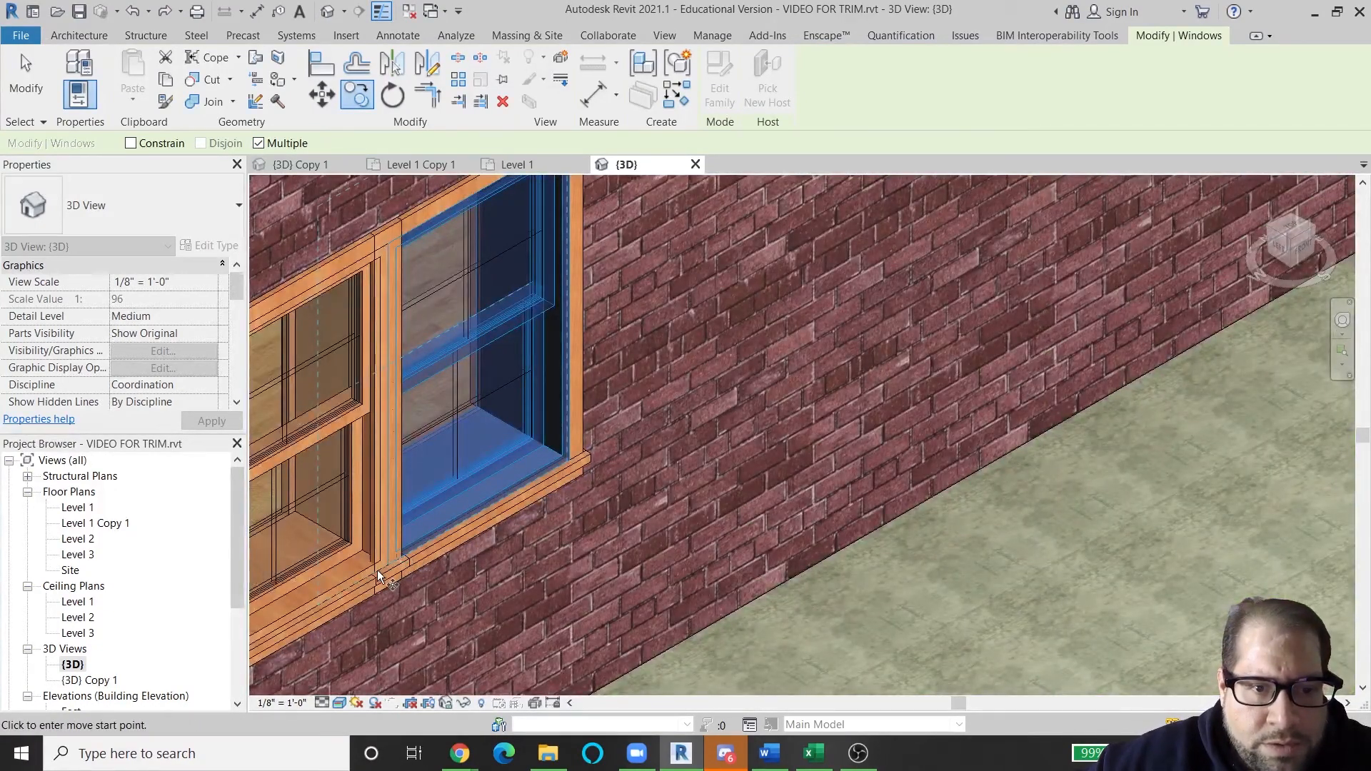
left_click(357, 530)
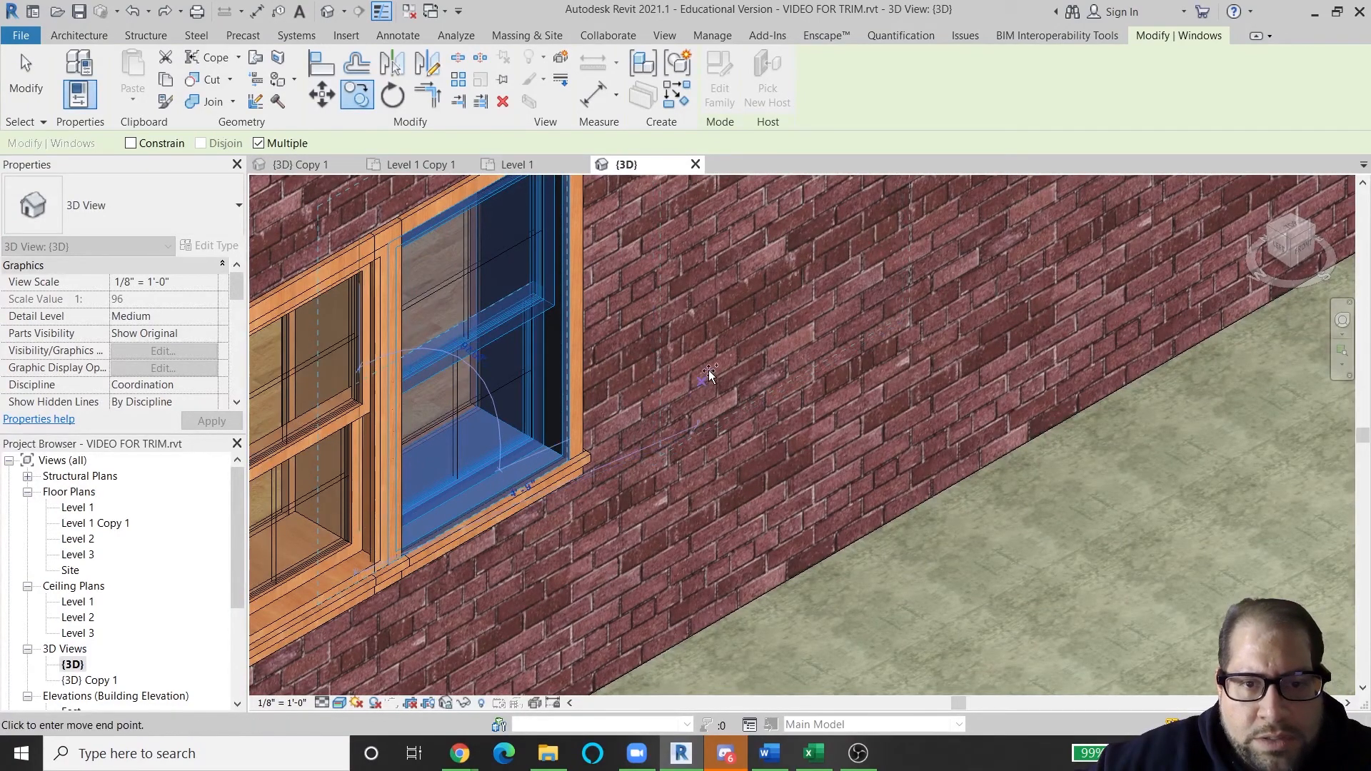
scroll(725, 461, "down", 4)
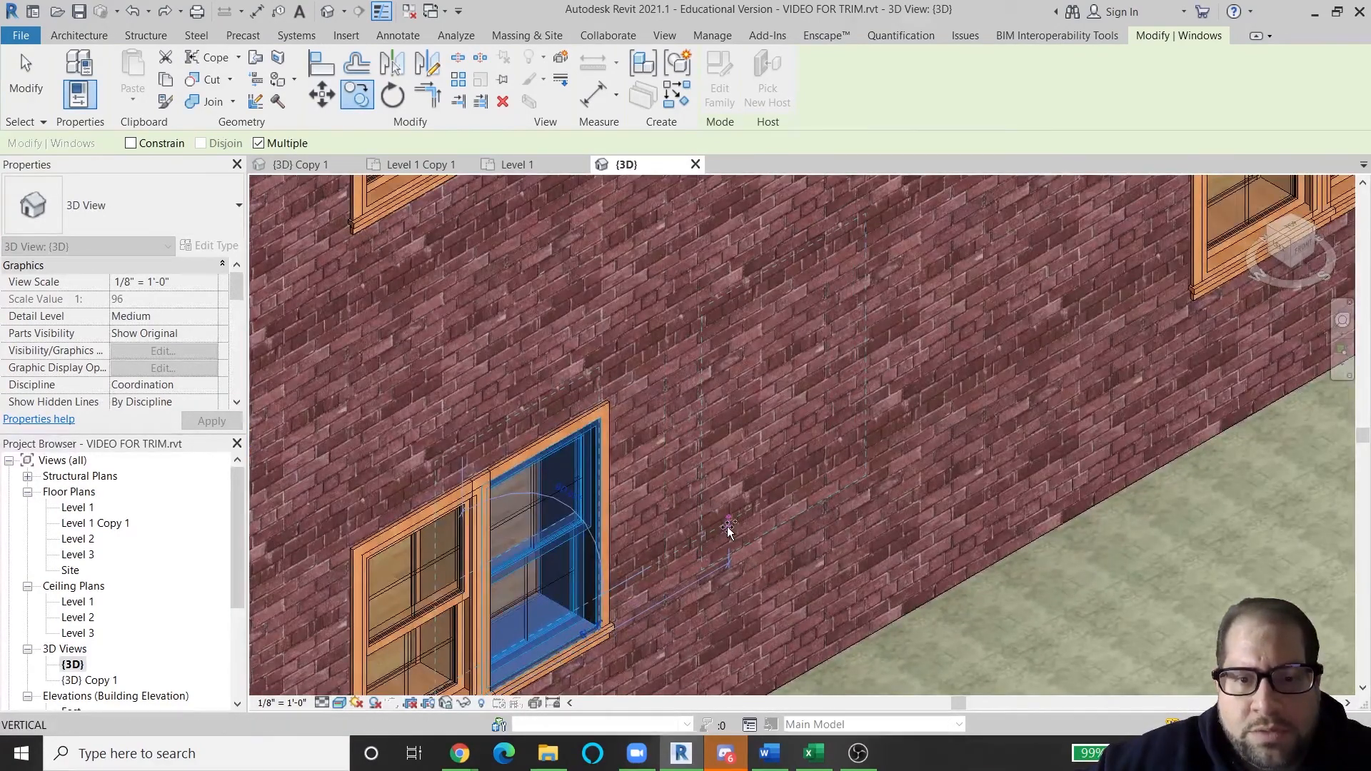
left_click(726, 542)
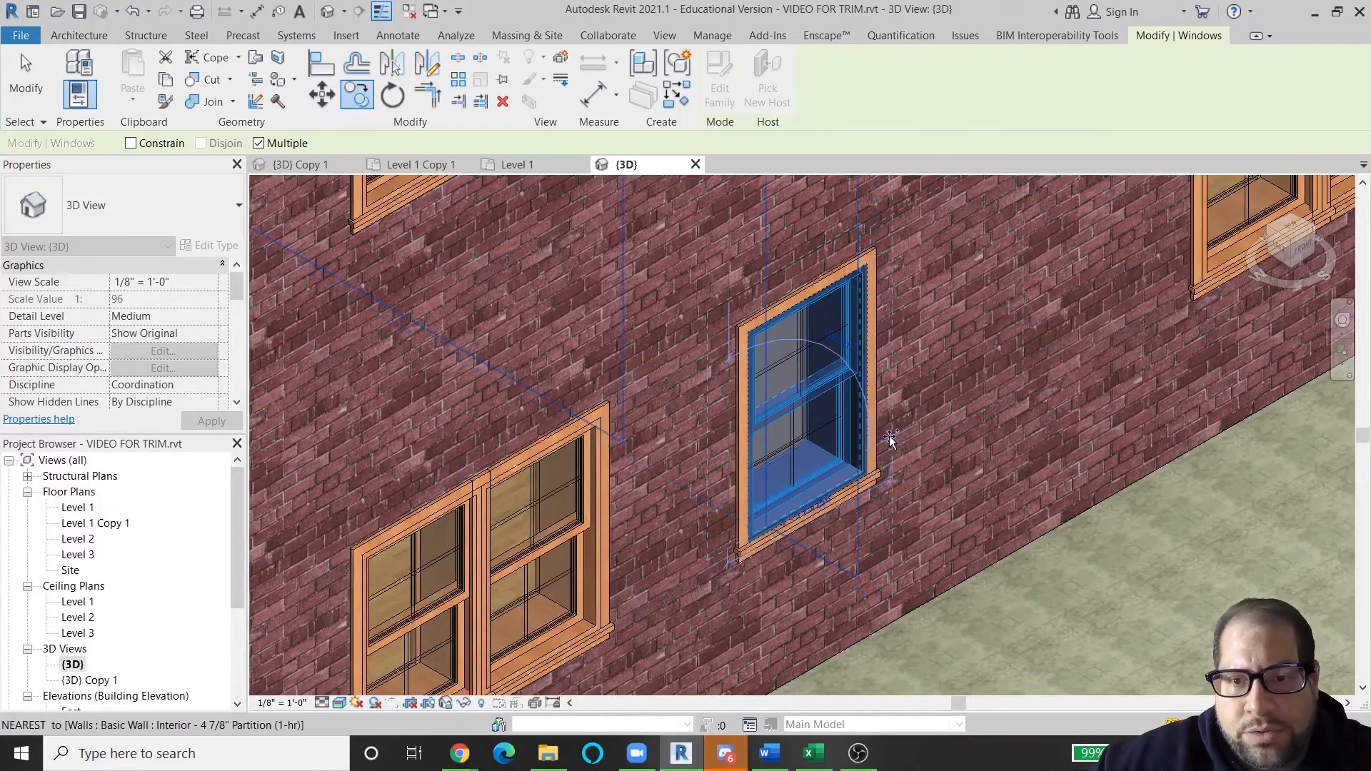
left_click(910, 421)
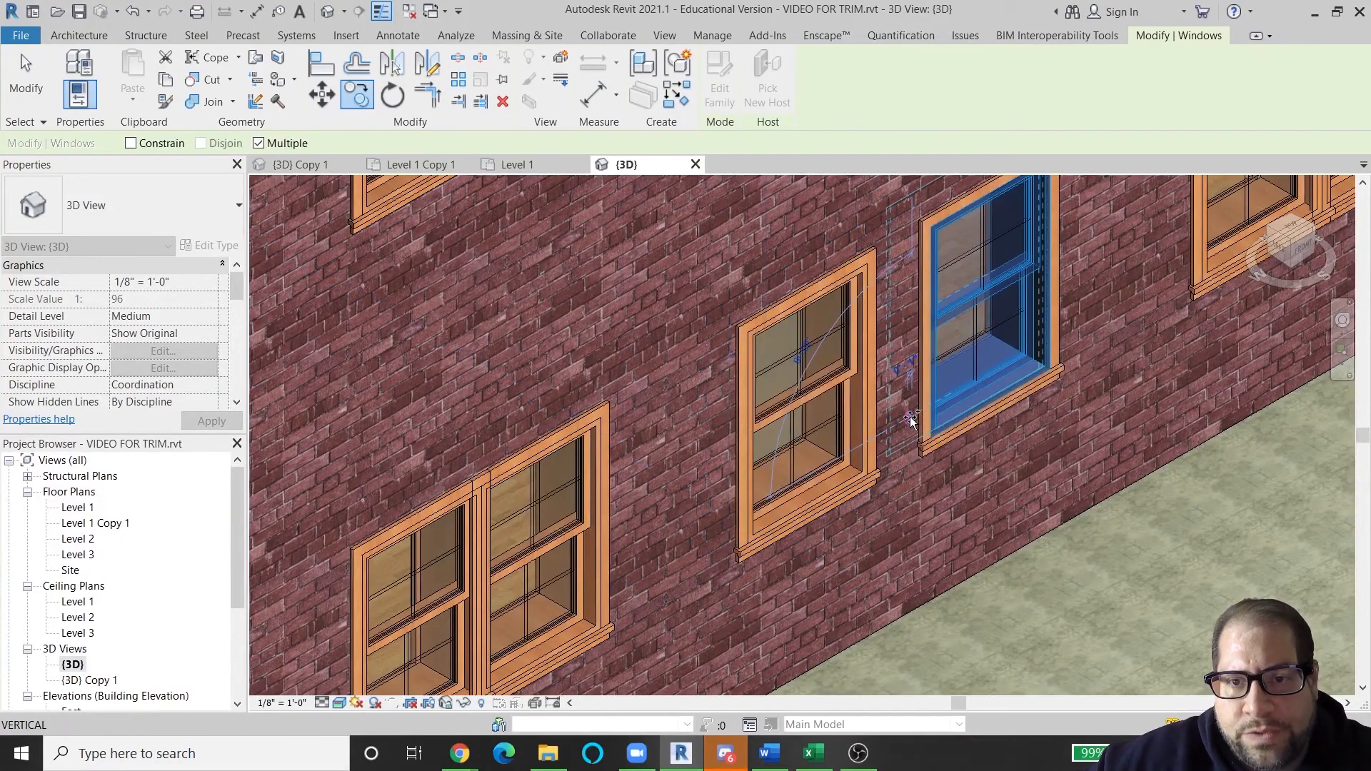
key("Escape")
key("Escape")
Step: Undo both window copies on the brick wall
scroll(821, 500, "down", 2)
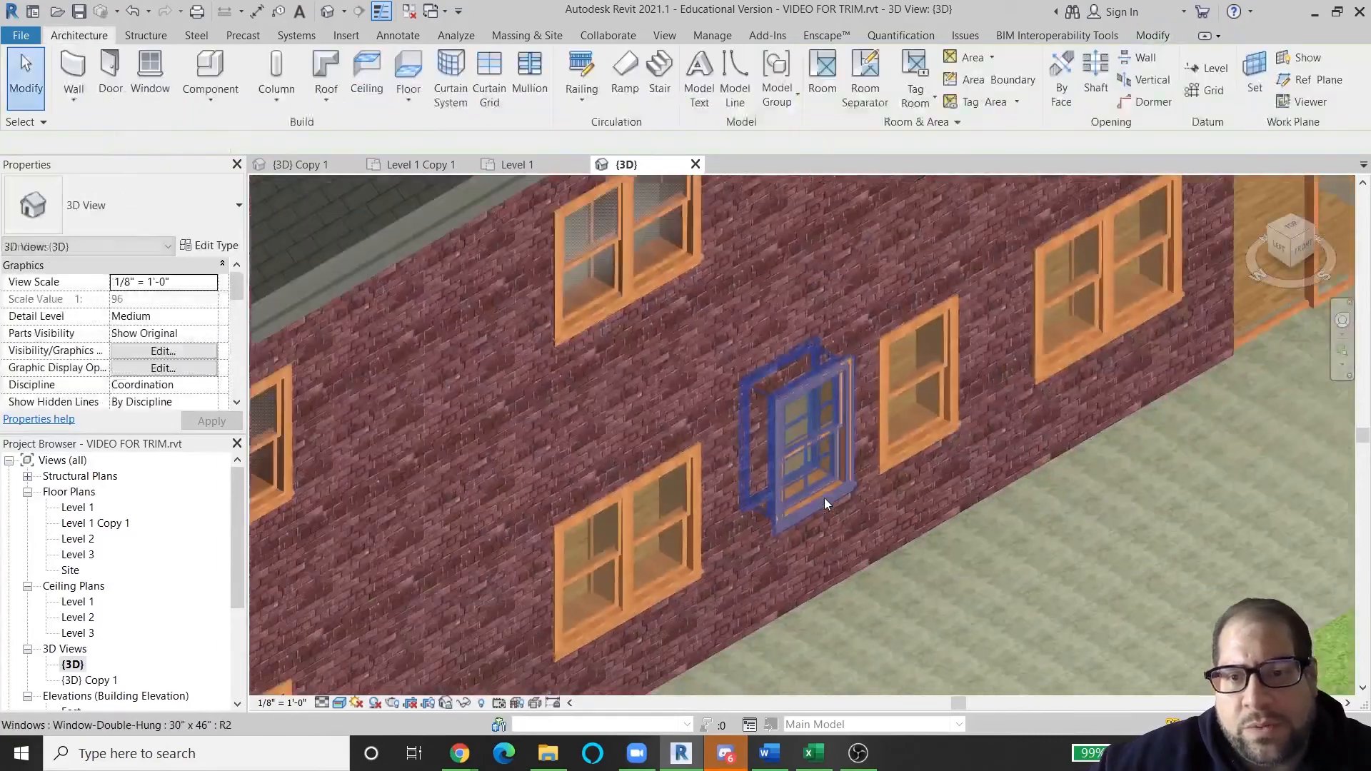
scroll(857, 532, "down", 3)
scroll(920, 593, "up", 6)
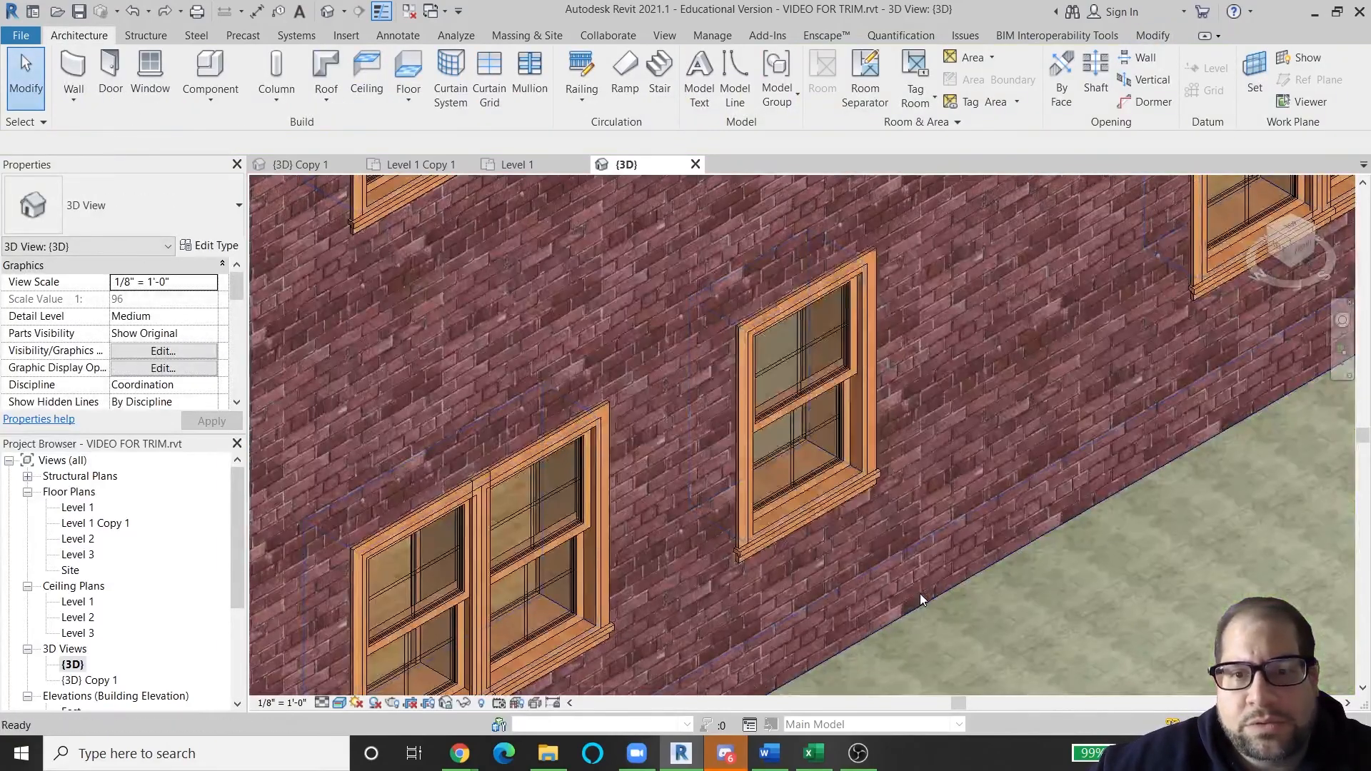
scroll(850, 536, "down", 3)
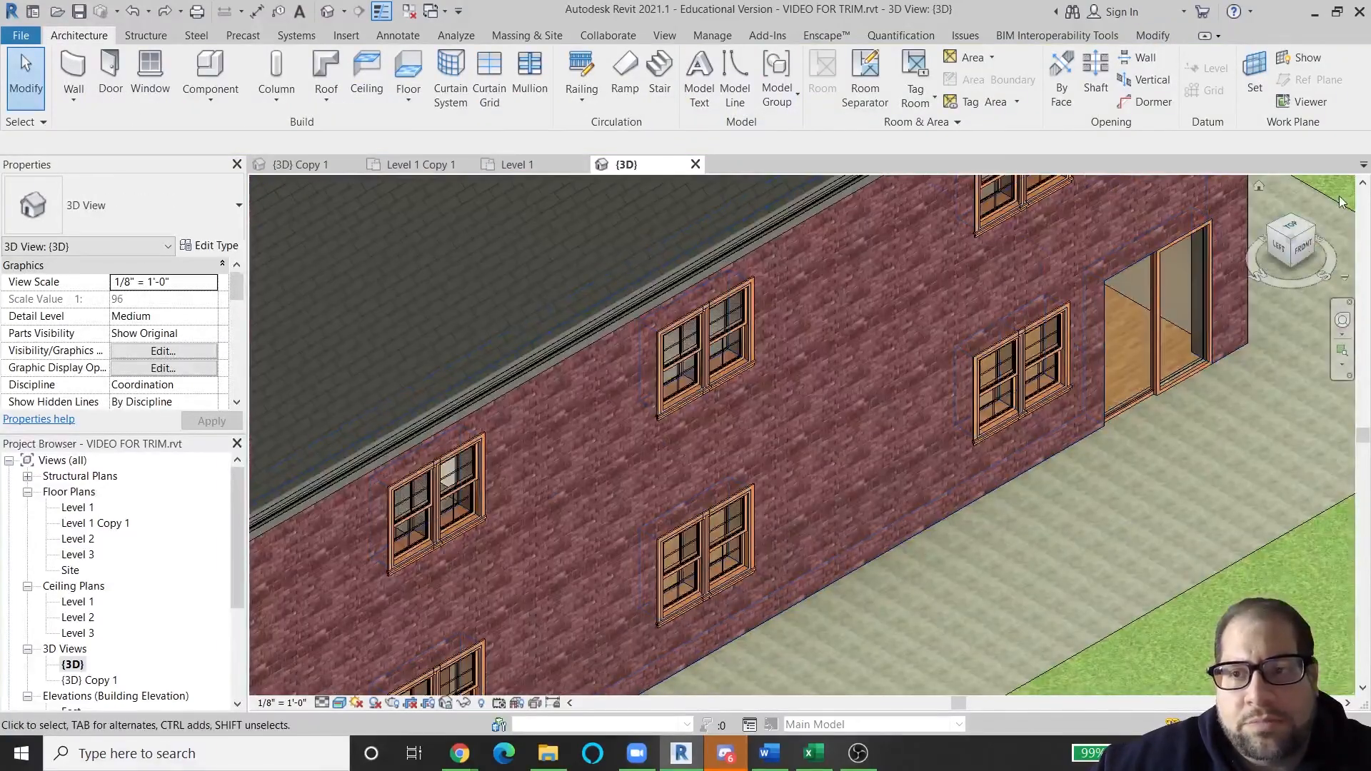
Step: Examine the building straight on from the front in the {3D} view and in the North elevation
left_click(1301, 247)
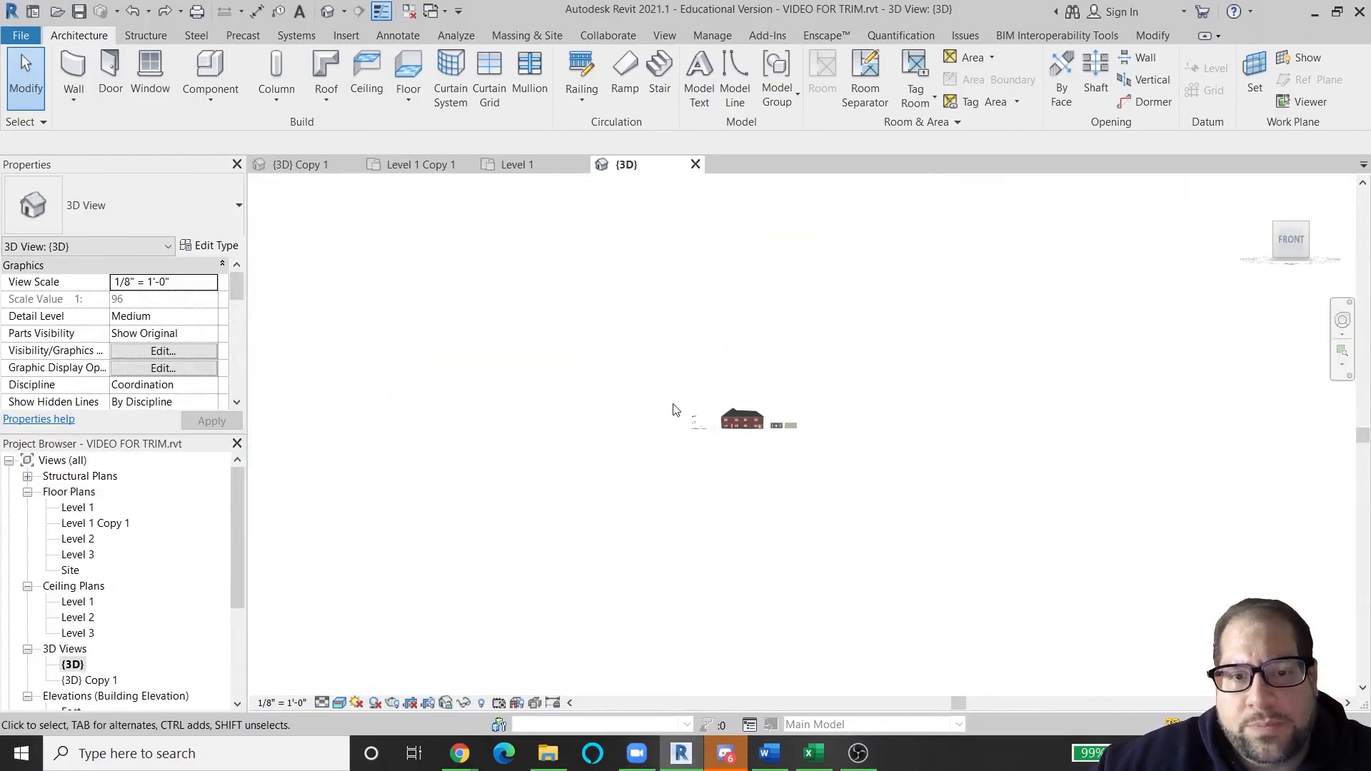
scroll(792, 424, "up", 10)
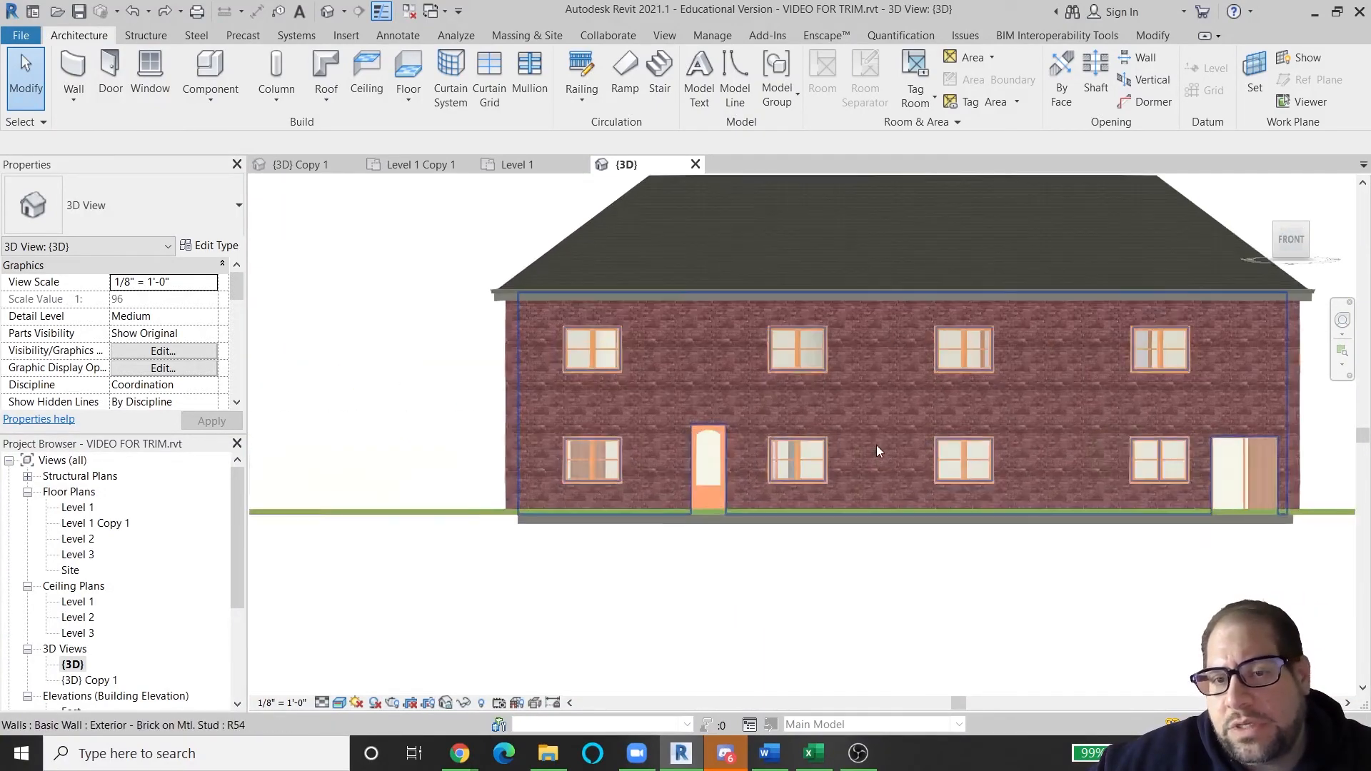
scroll(879, 448, "up", 2)
scroll(115, 666, "down", 1)
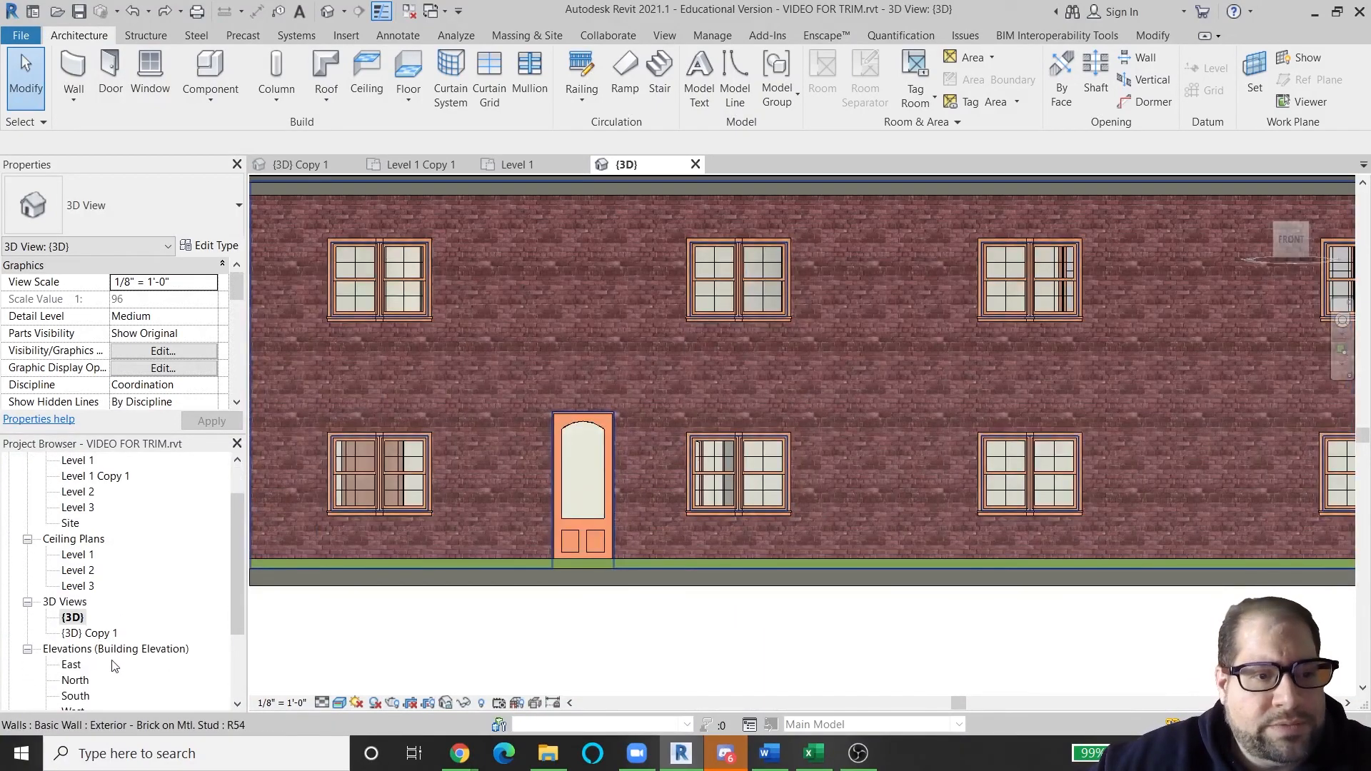
double_click(75, 681)
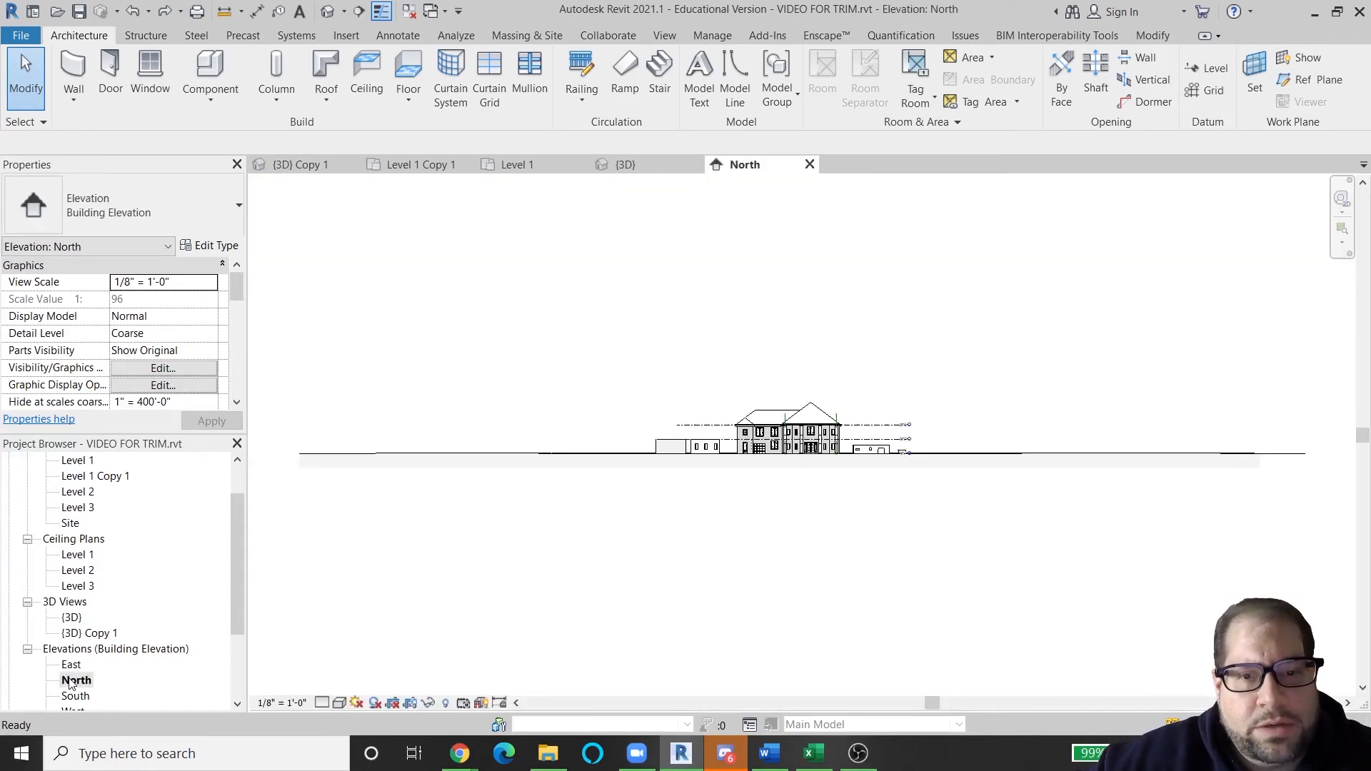
scroll(755, 444, "up", 6)
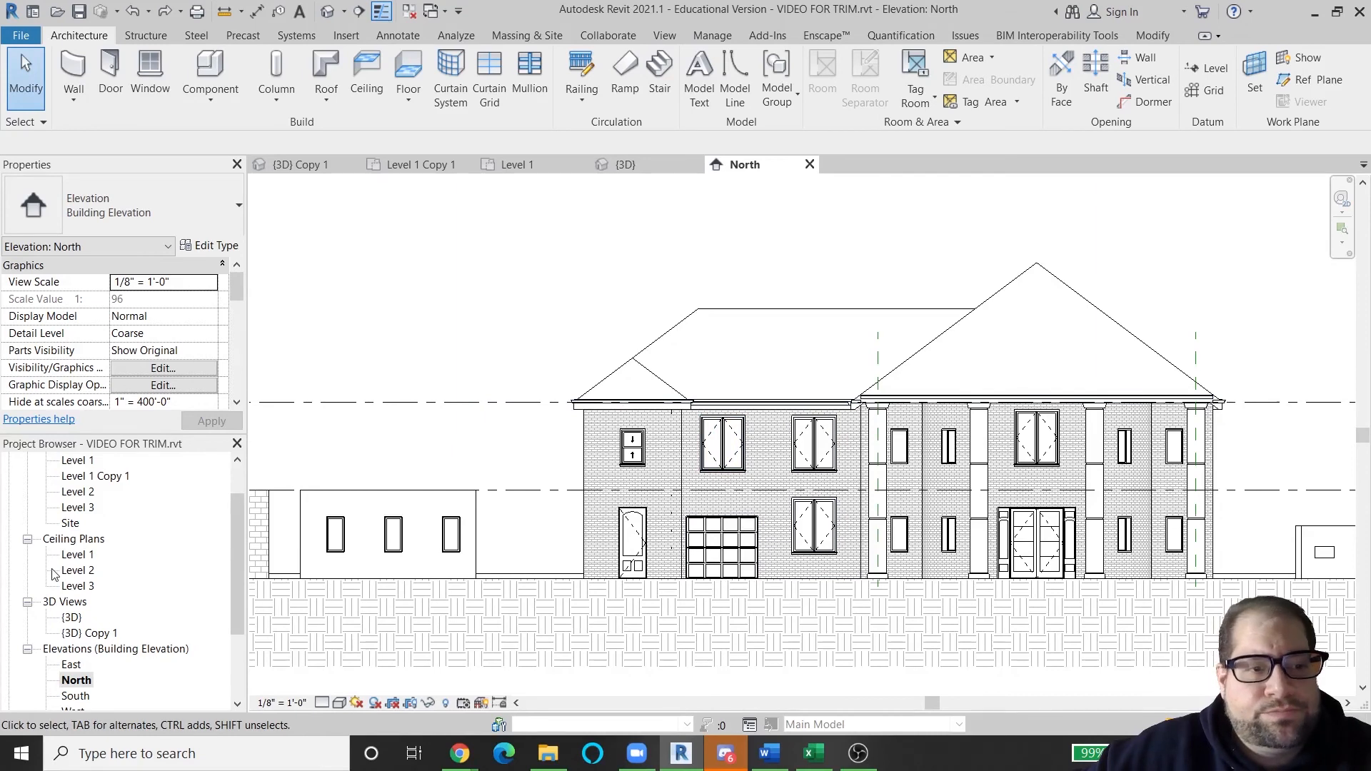
Step: Return to the {3D} view and orient it to show the desk, partition walls and brick building from above
double_click(72, 619)
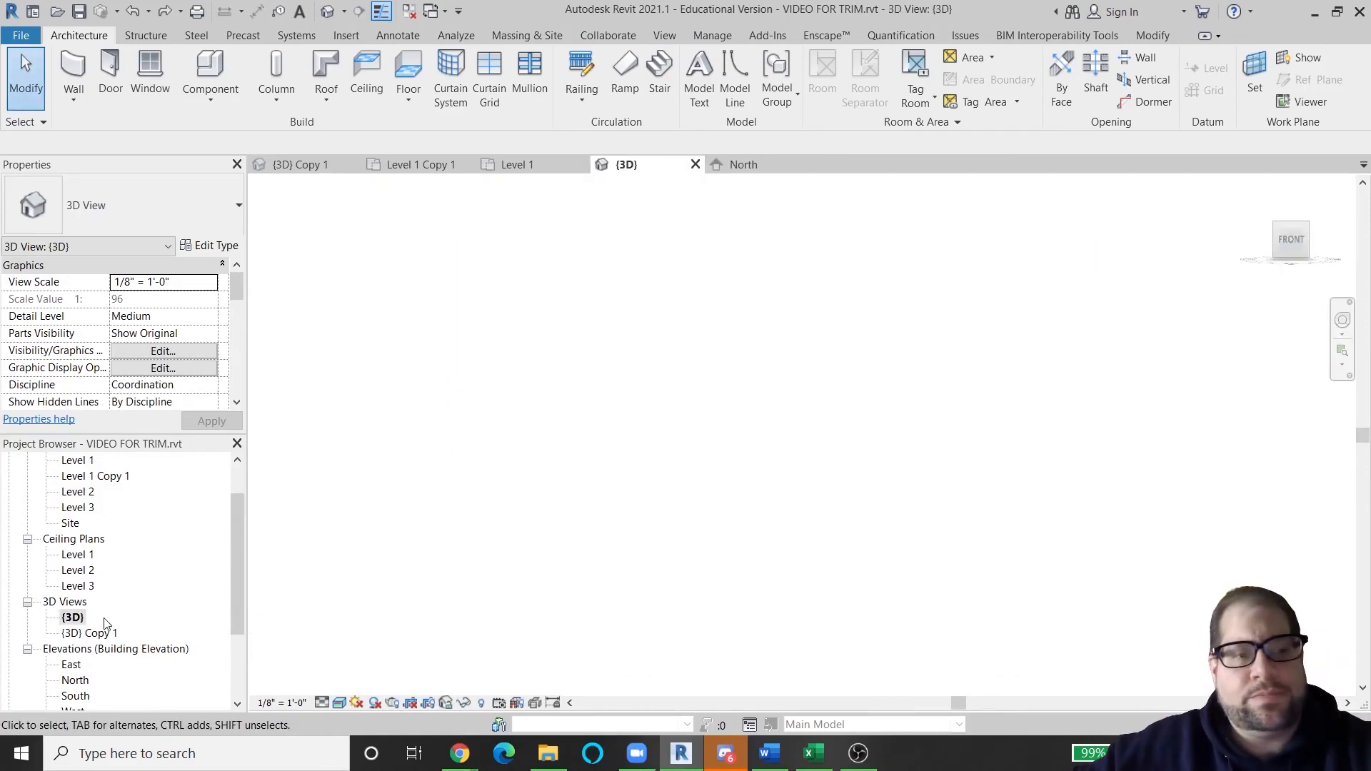
scroll(720, 459, "down", 5)
middle_click_drag(719, 459, 563, 653)
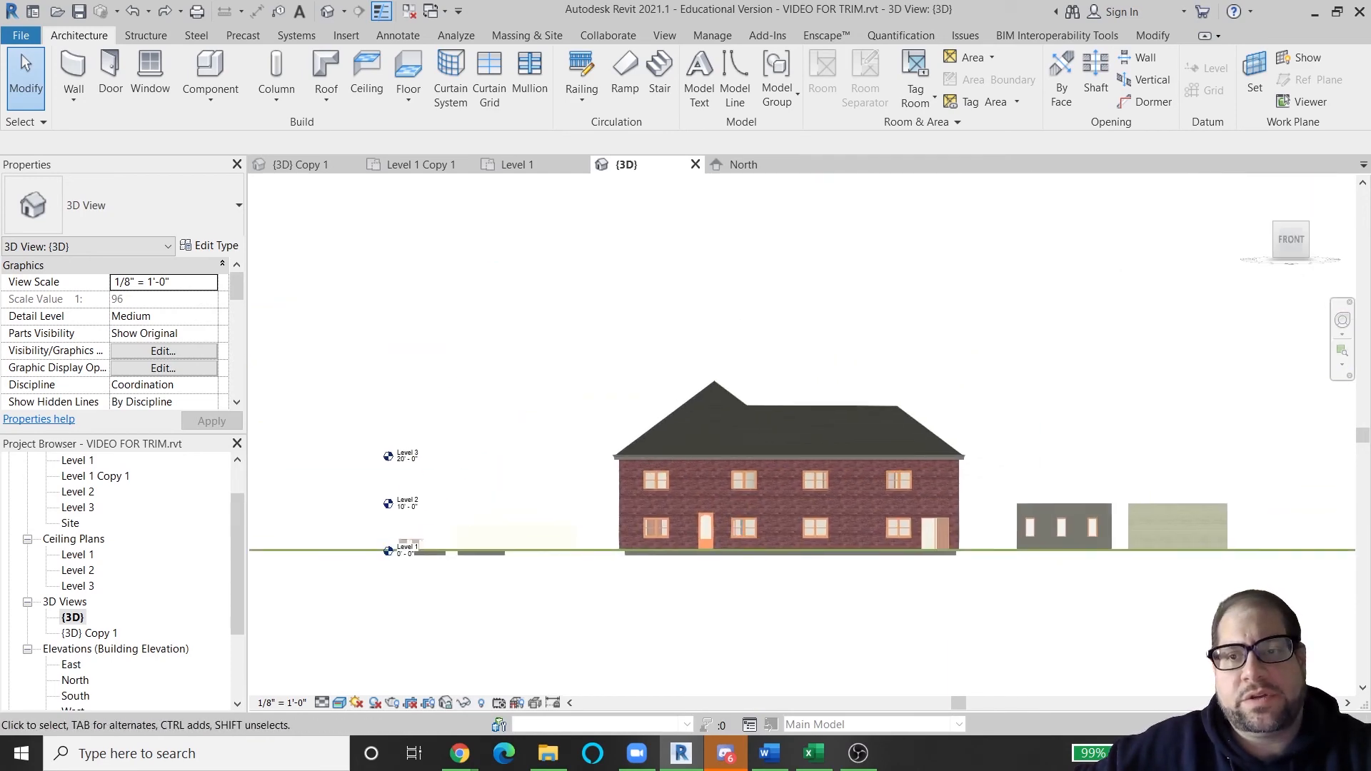
mouse_move(1292, 236)
left_mouse_down()
mouse_move(1313, 210)
mouse_move(1324, 218)
mouse_move(1310, 267)
mouse_move(1167, 281)
mouse_move(1109, 322)
left_mouse_up()
scroll(538, 441, "up", 5)
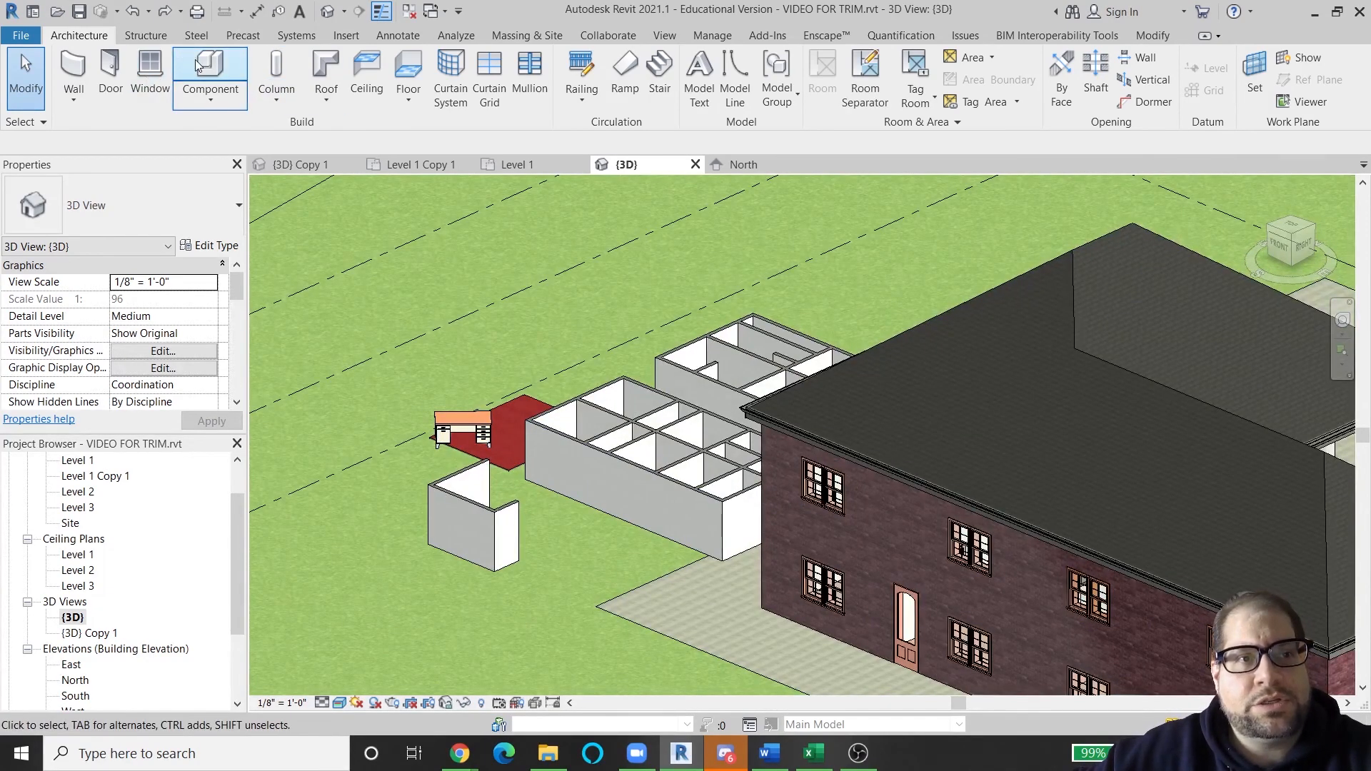
Step: Move the middle 4 7/8" interior partition wall of the small freestanding U-shaped enclosure near the desk
left_click(461, 430)
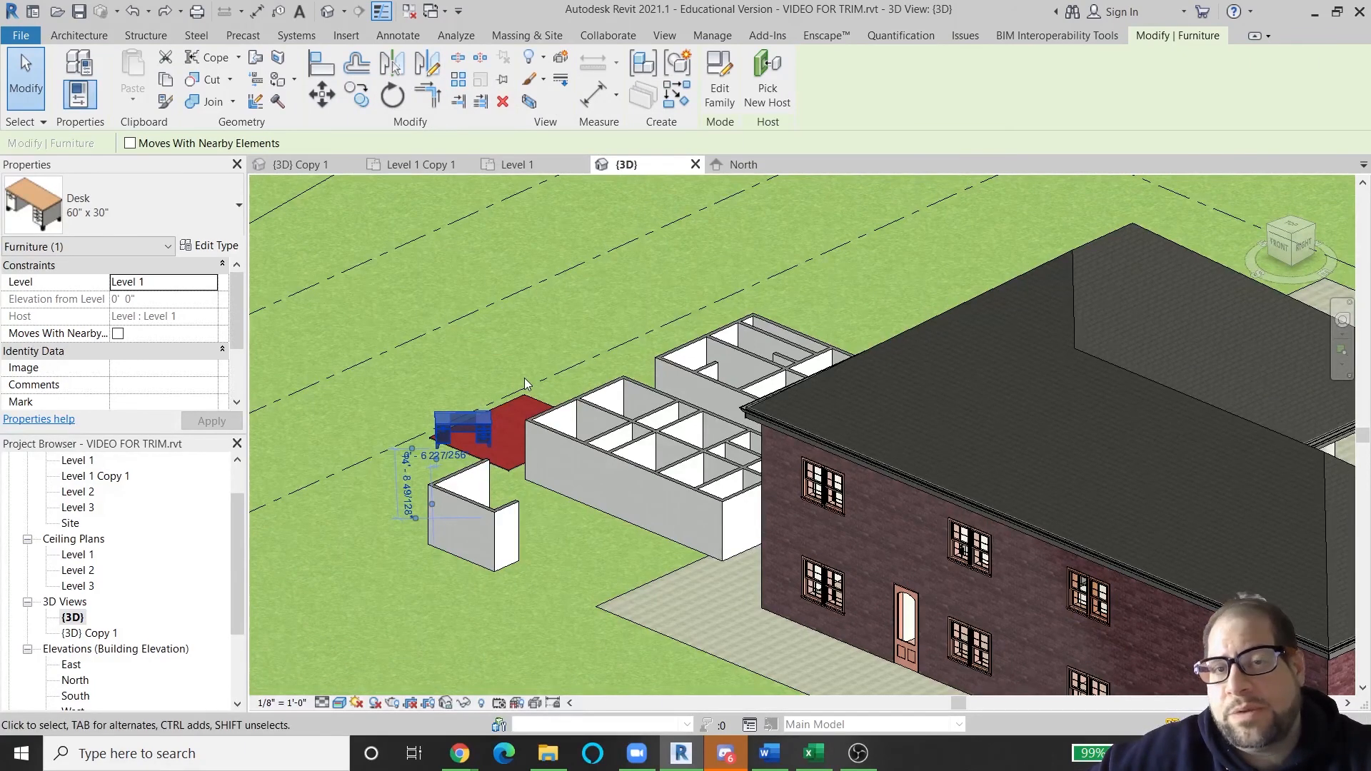
left_click(454, 517)
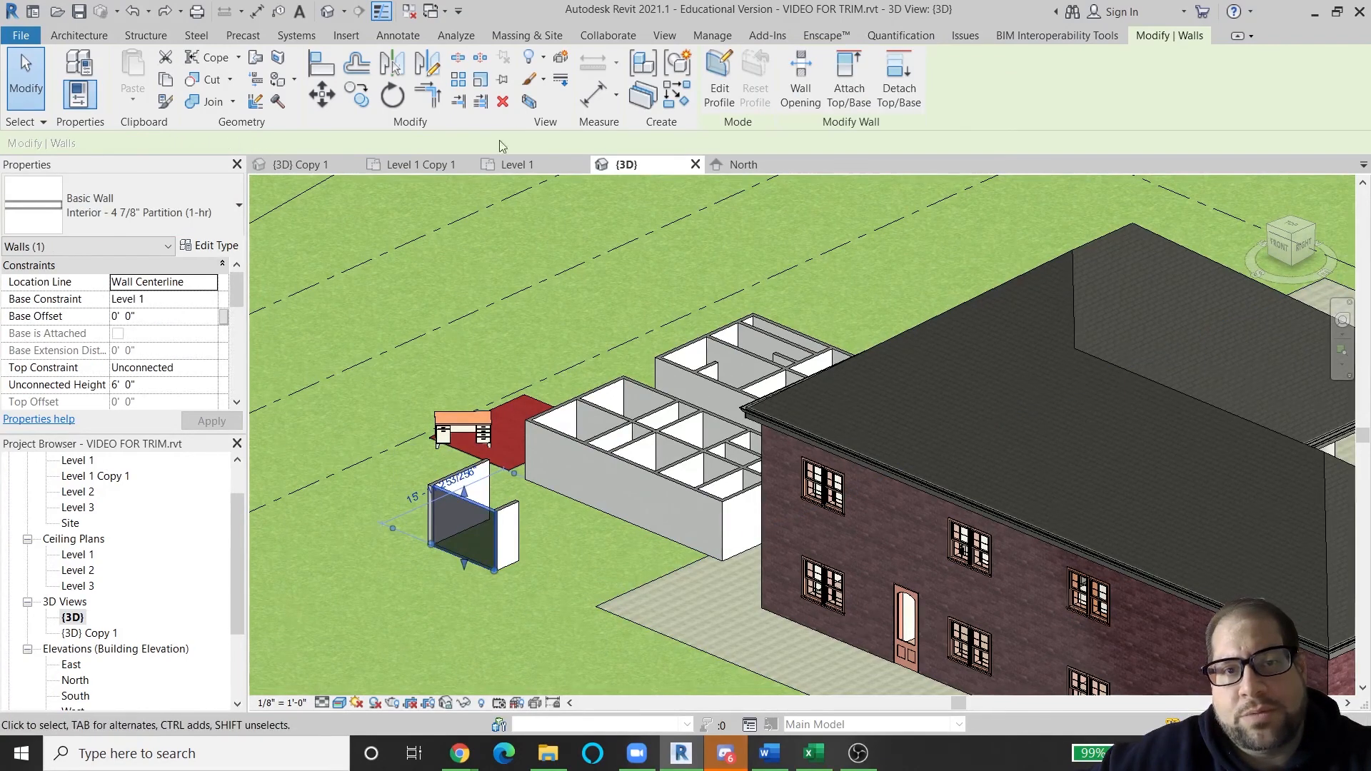
left_click(322, 95)
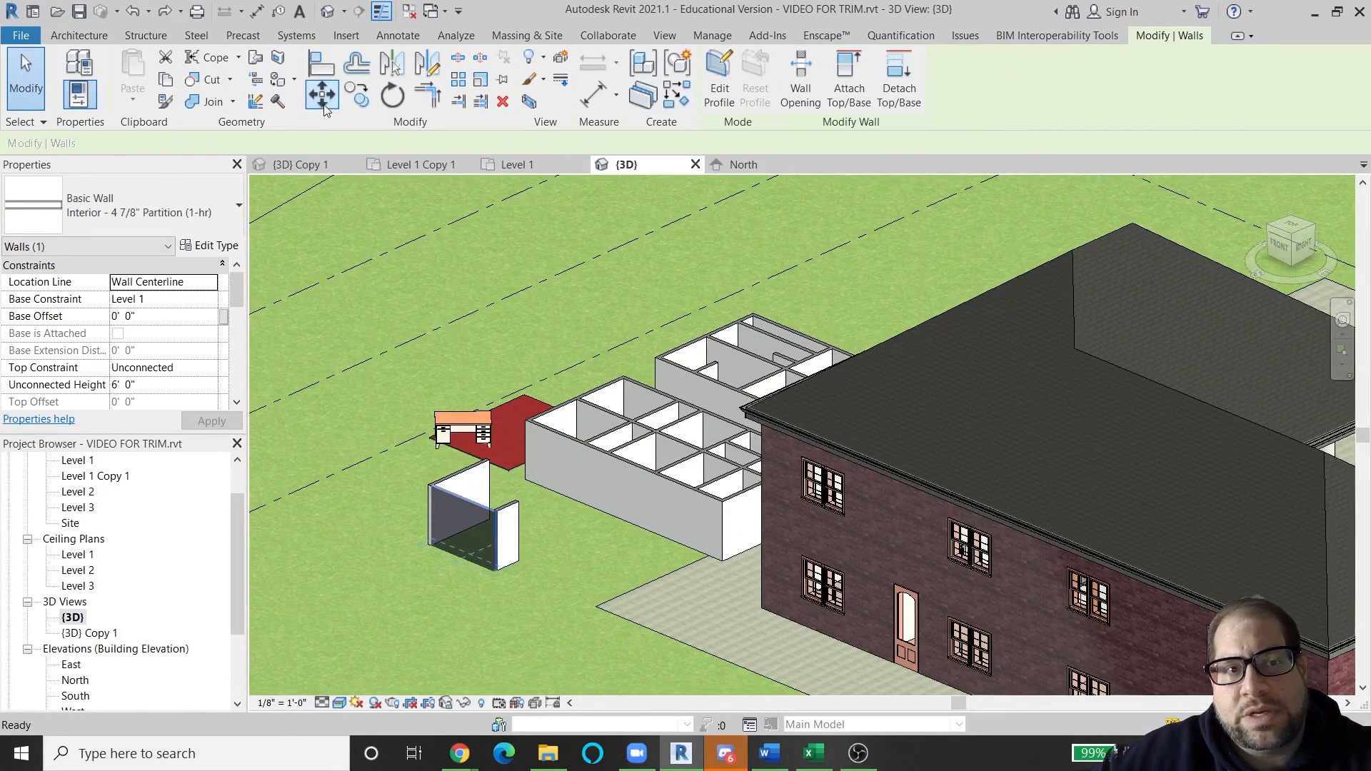